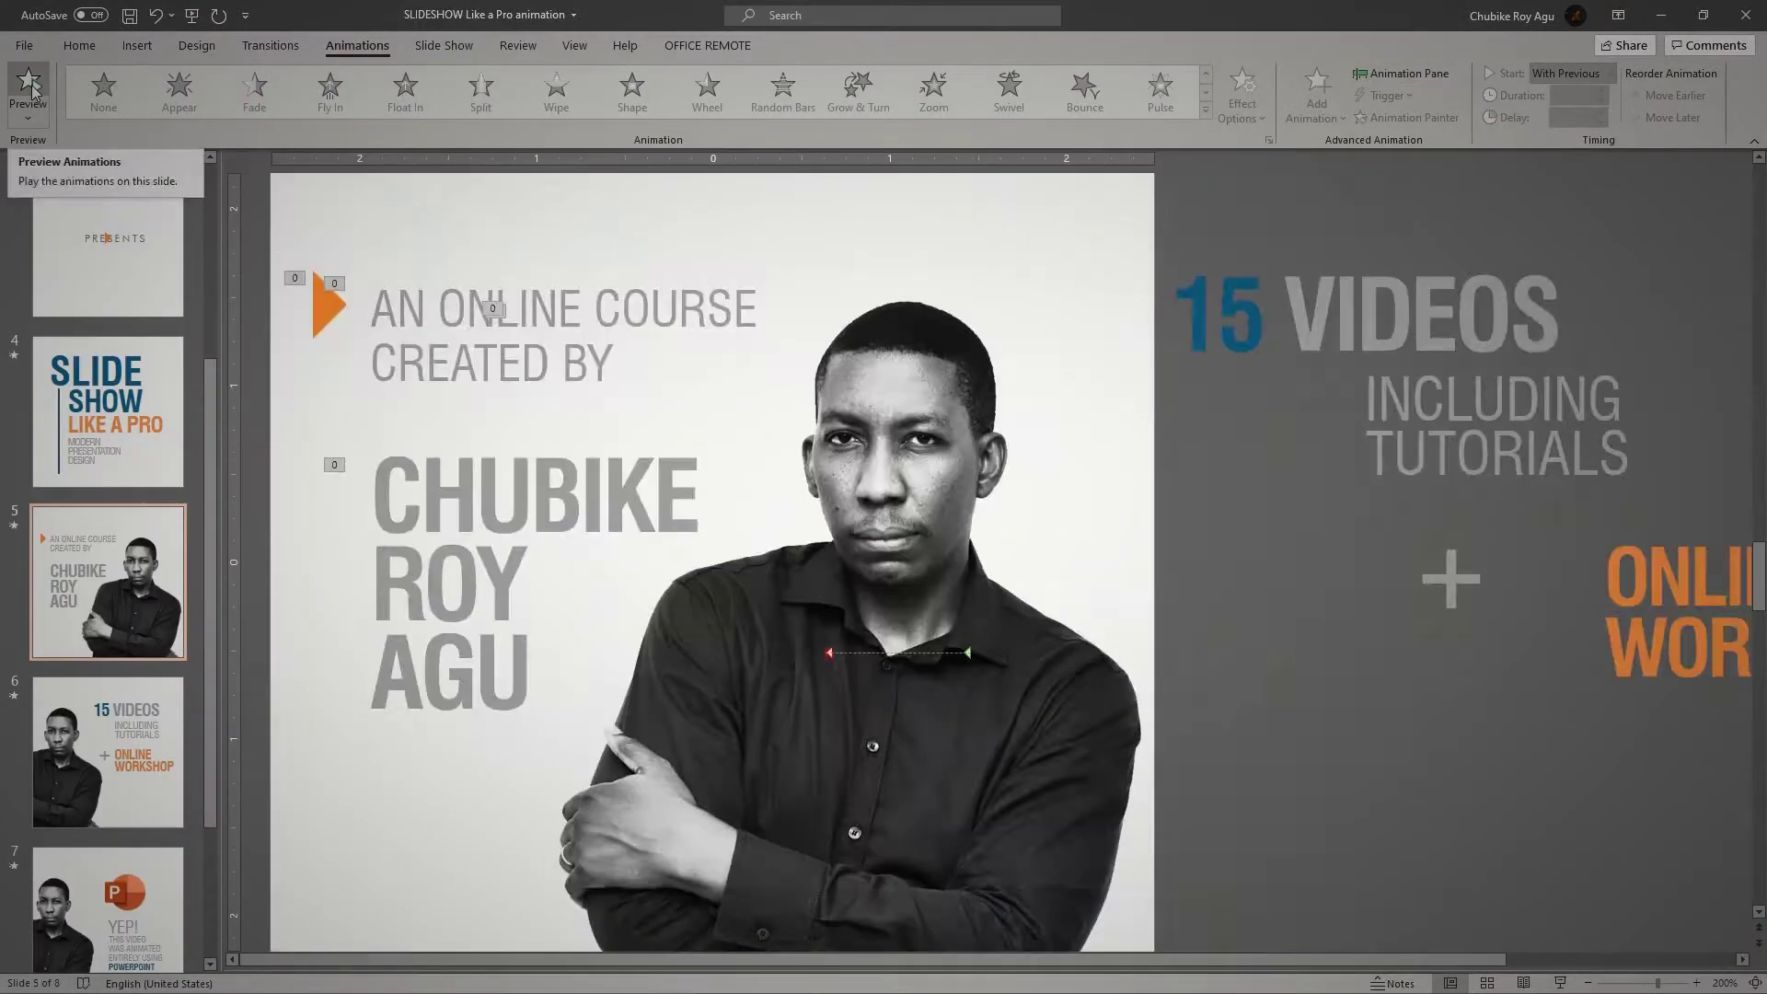
# Preview the animations on the Food economics glassmorphism slide.
pyautogui.click(30, 85)
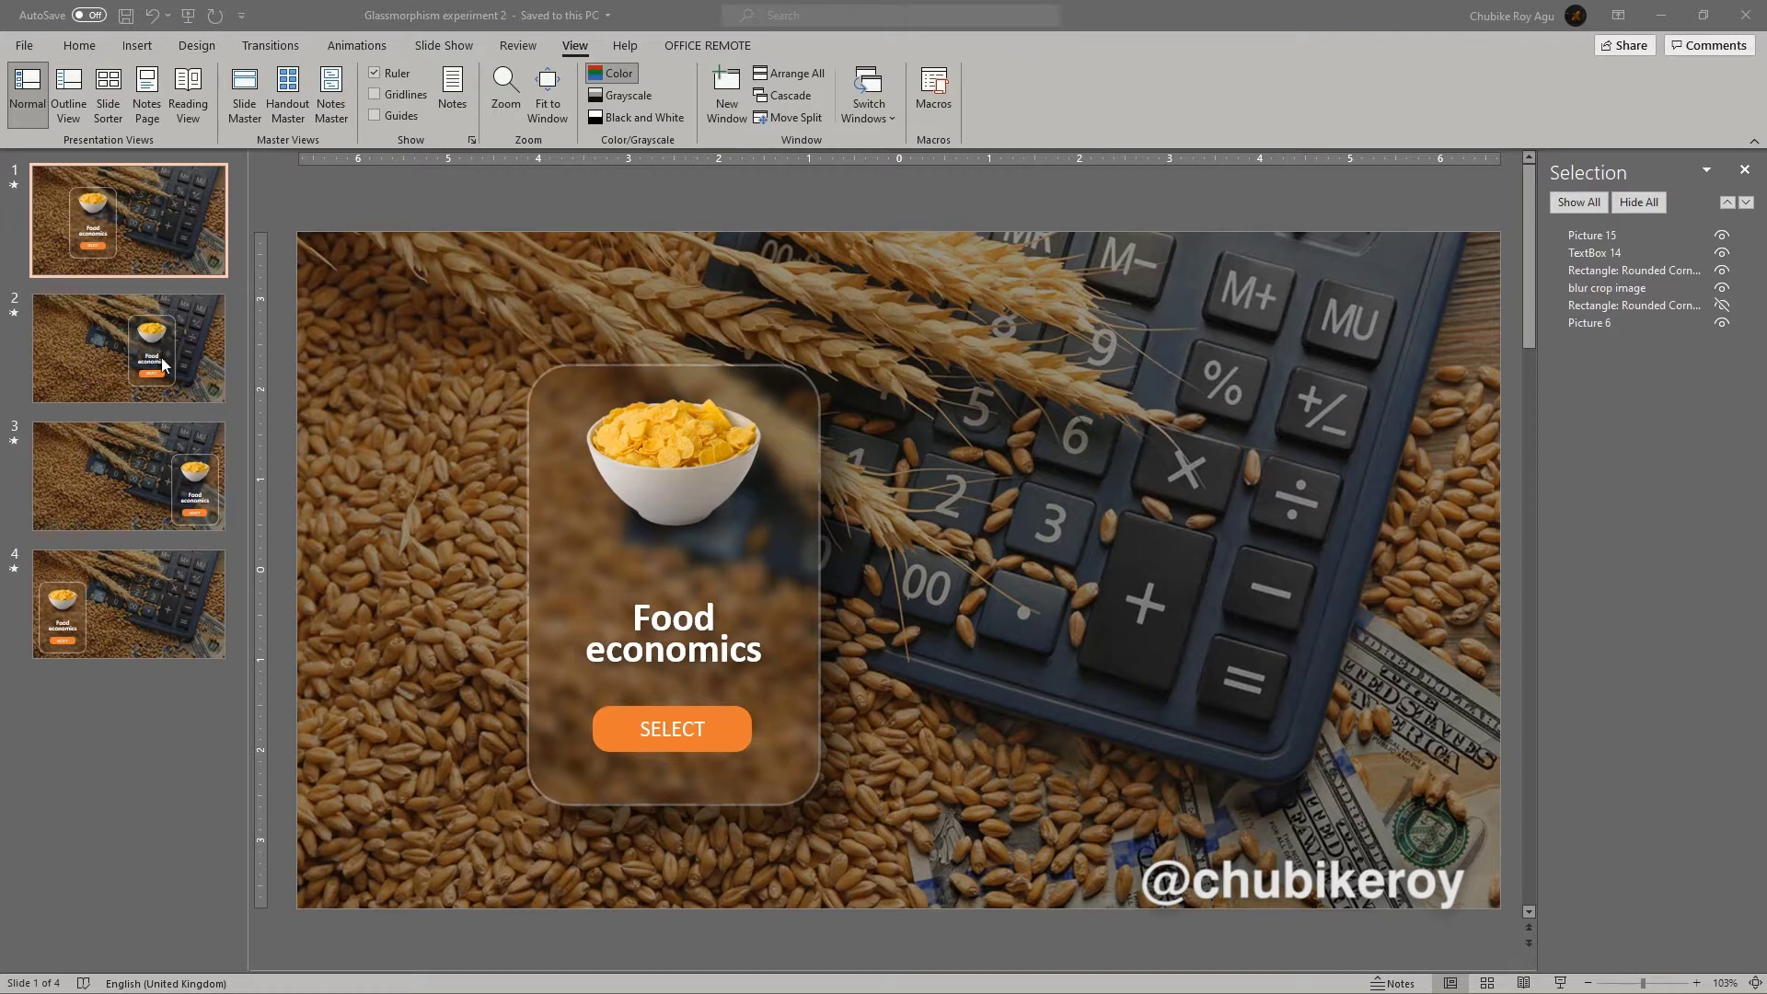
pyautogui.click(189, 596)
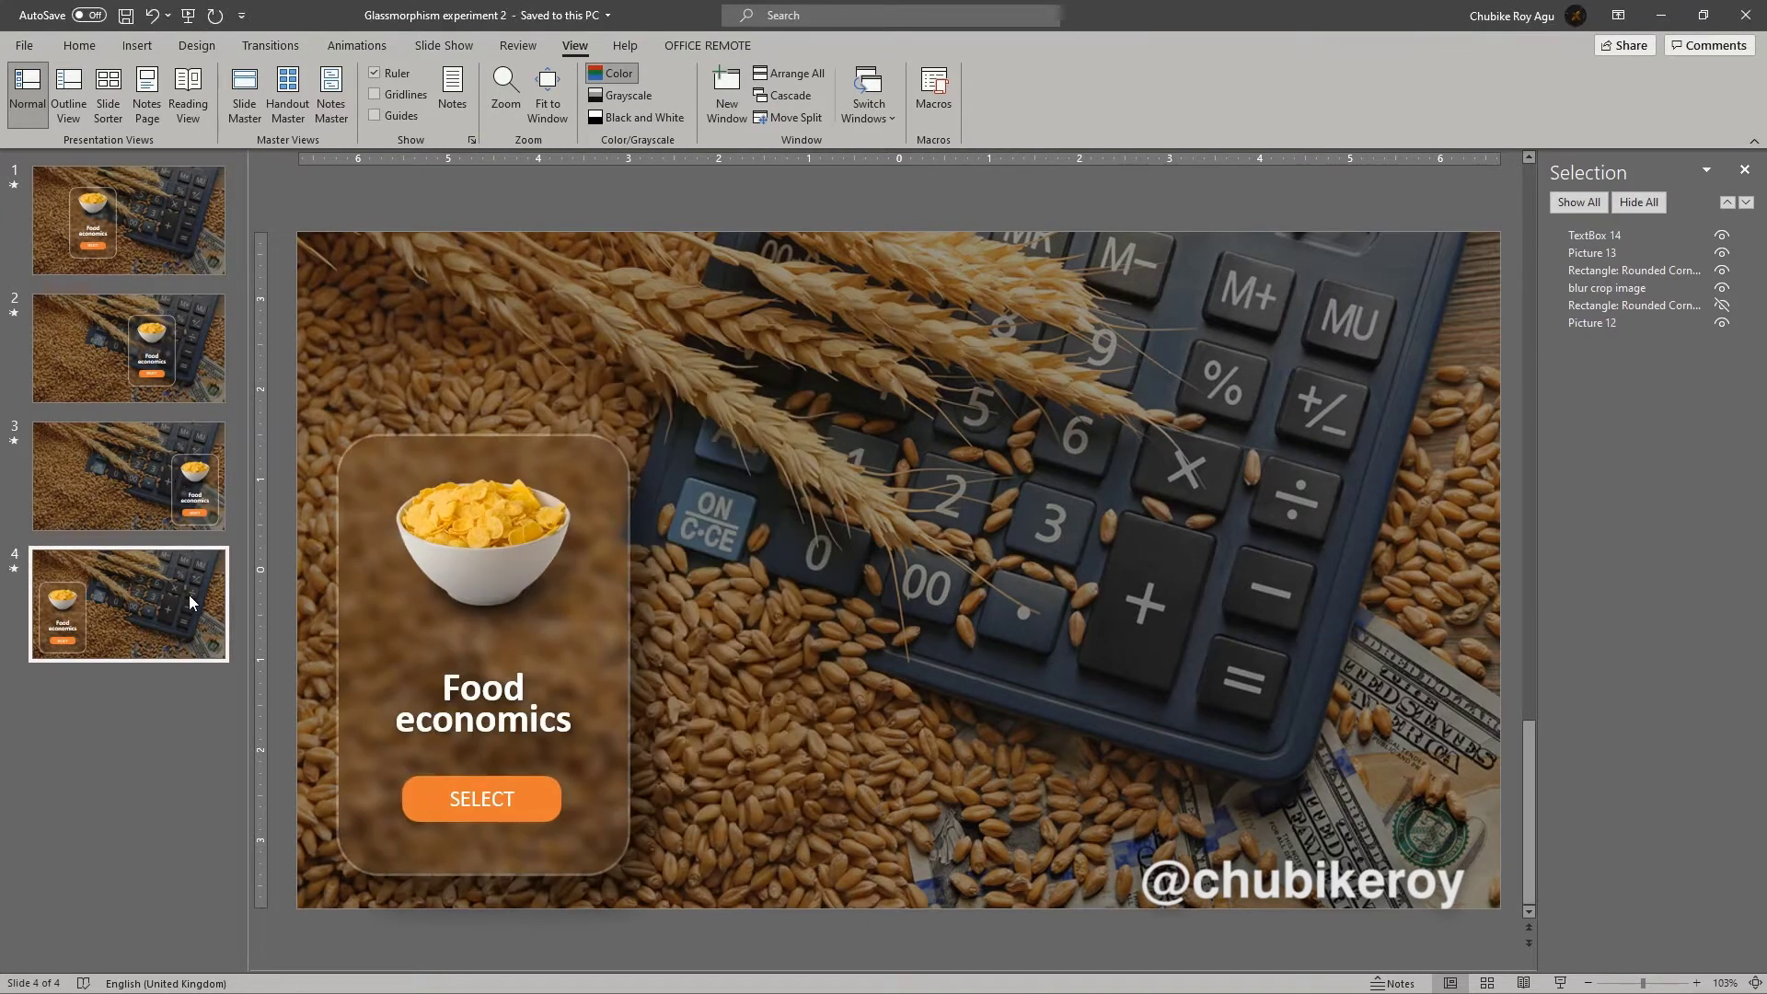
pyautogui.click(170, 466)
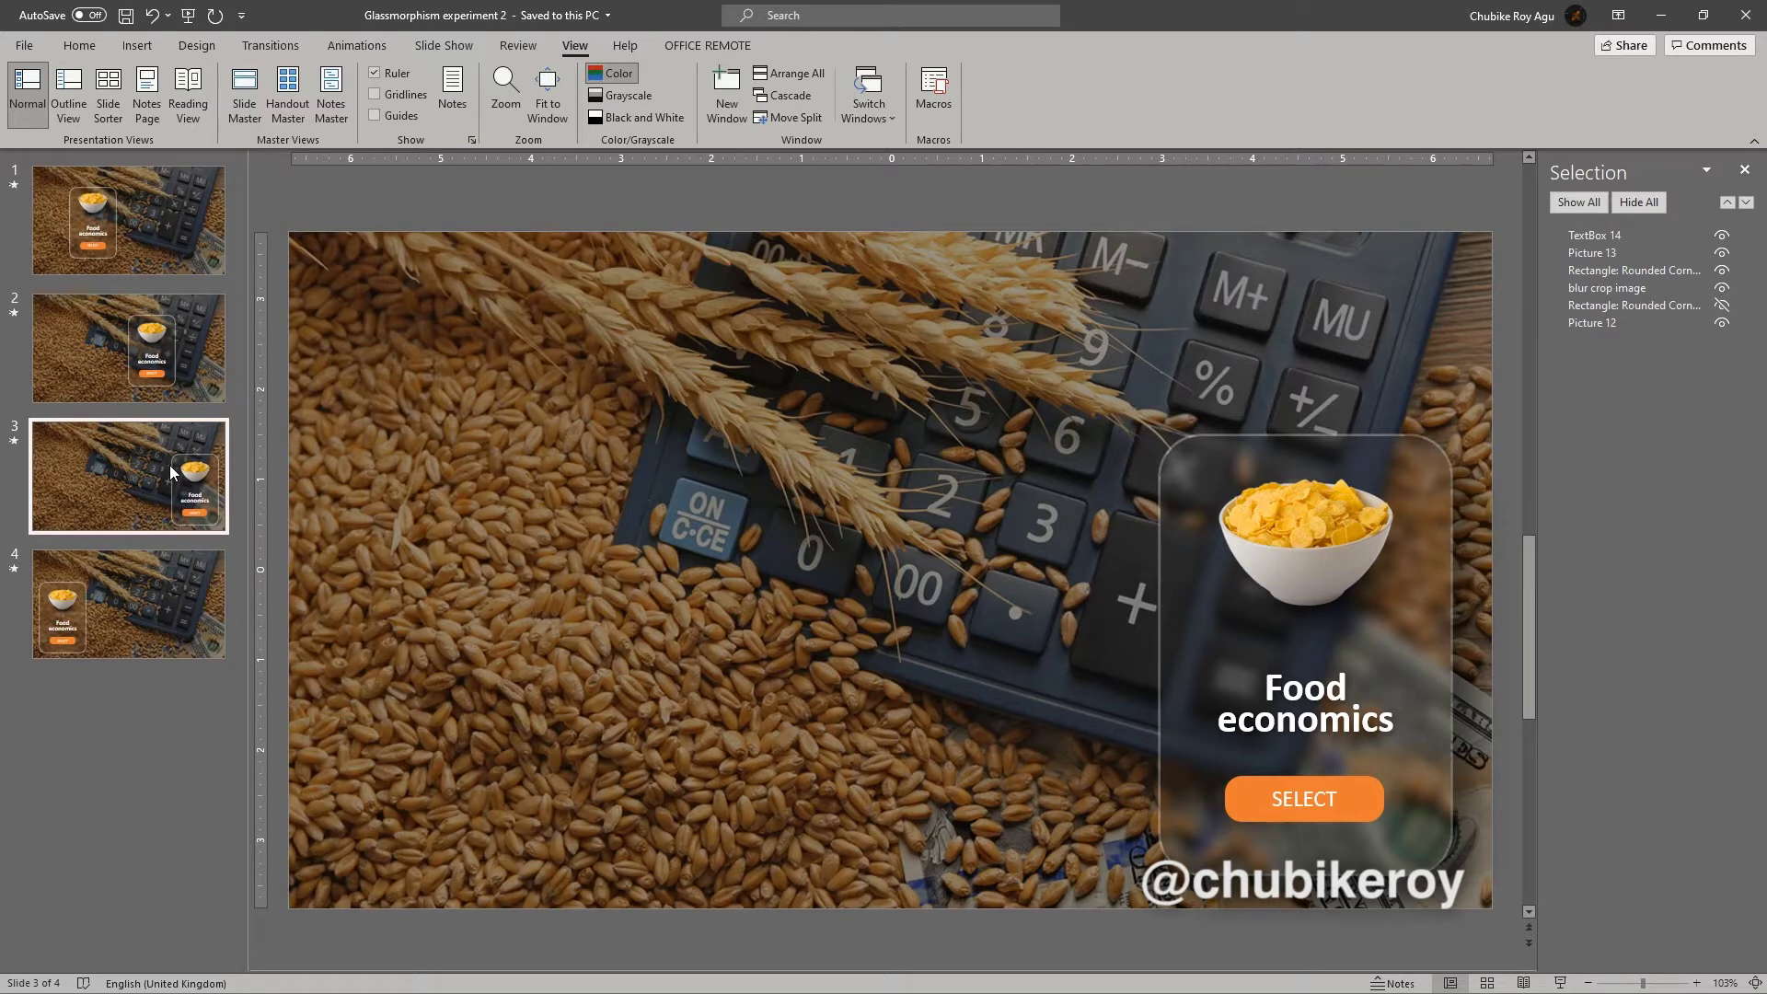
pyautogui.click(126, 197)
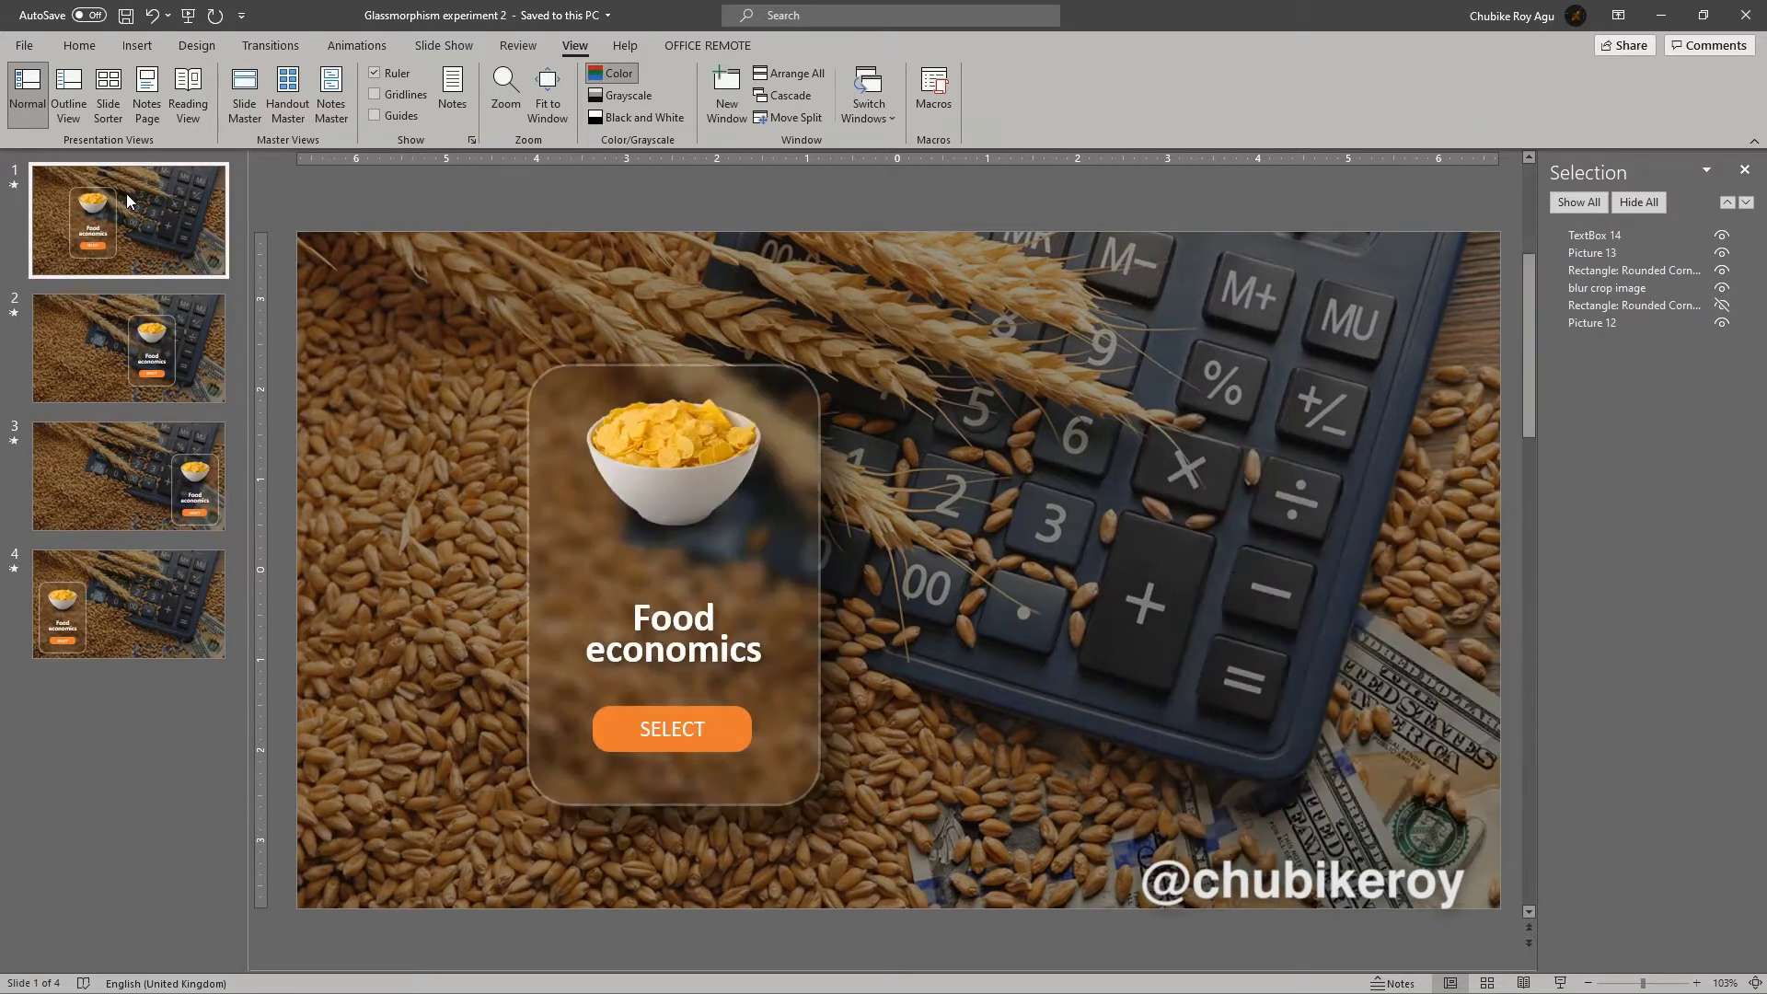
pyautogui.click(150, 298)
pyautogui.click(179, 576)
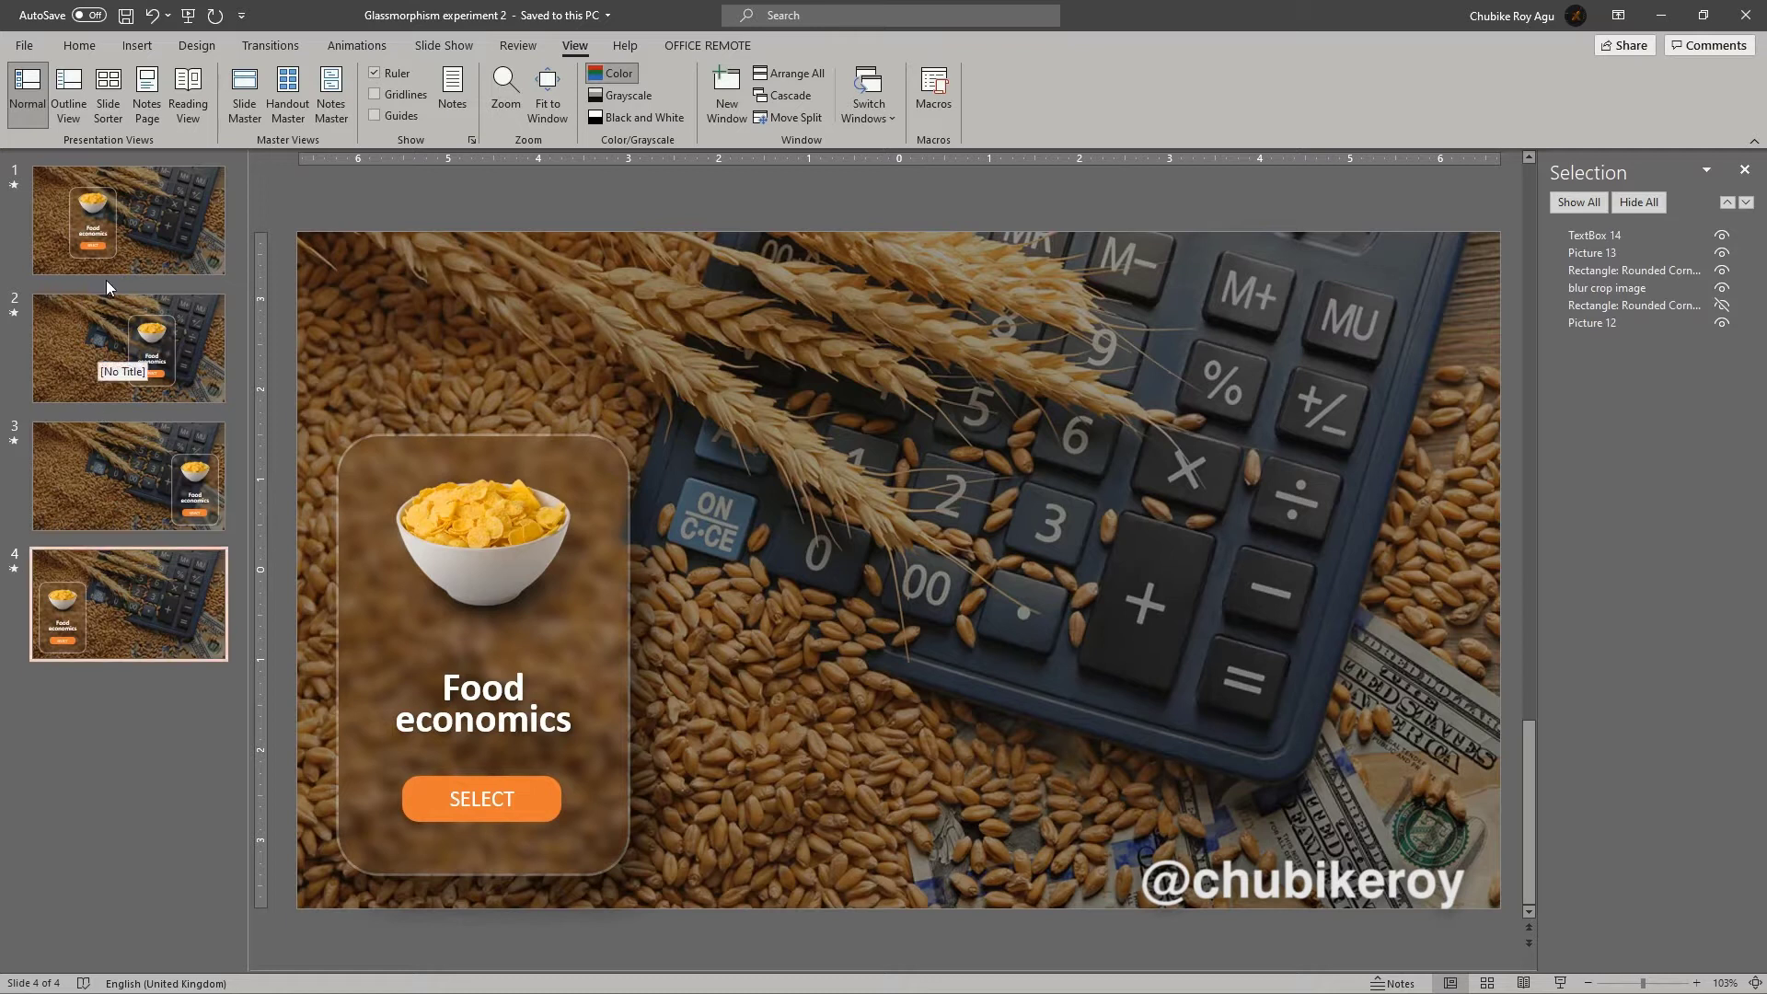
pyautogui.click(140, 228)
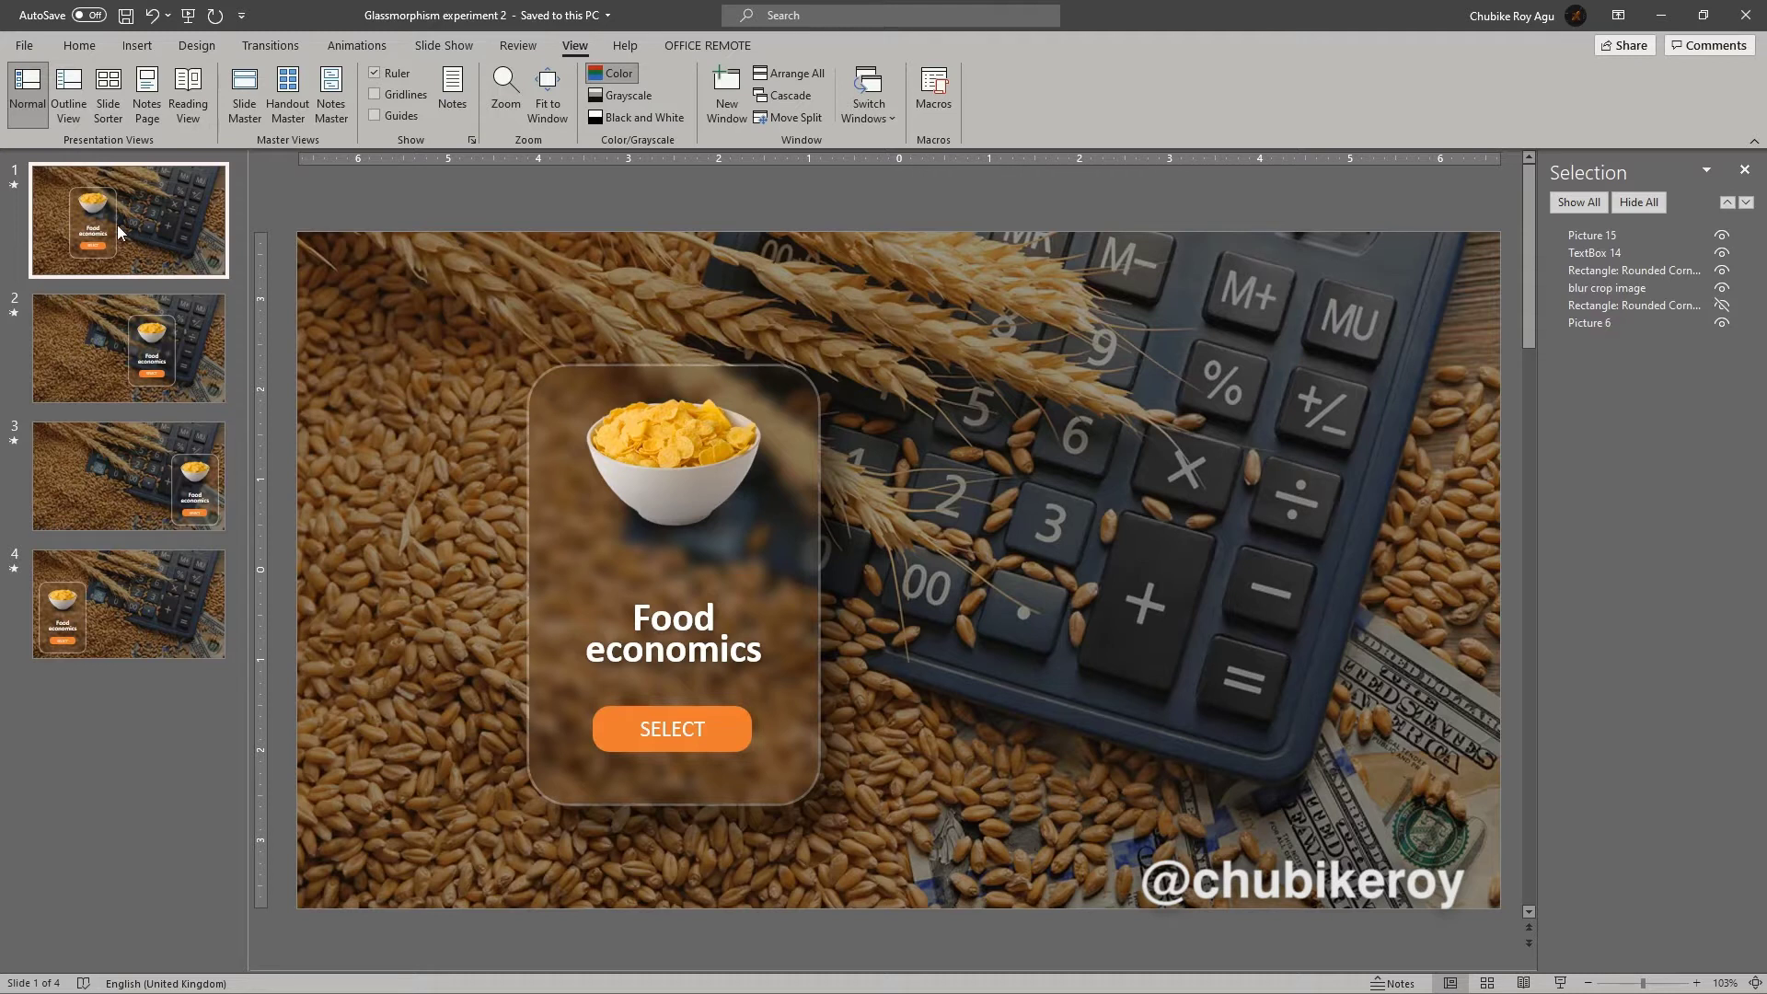
pyautogui.click(154, 337)
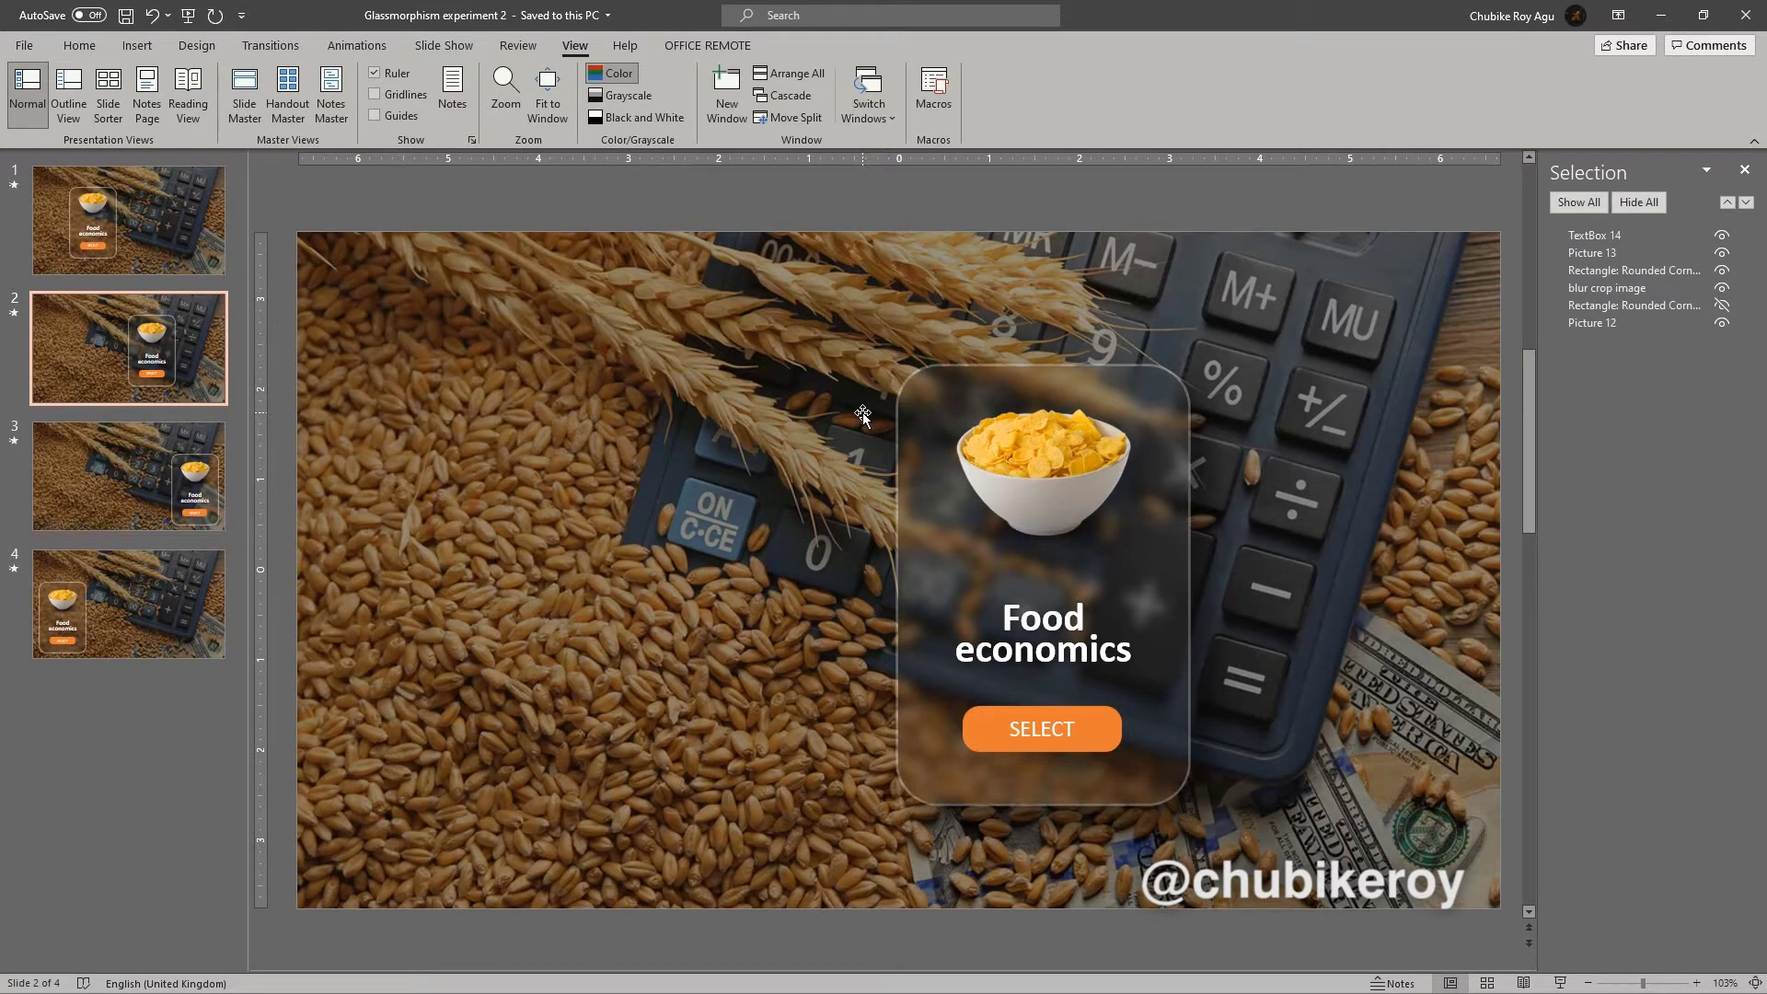
pyautogui.click(197, 232)
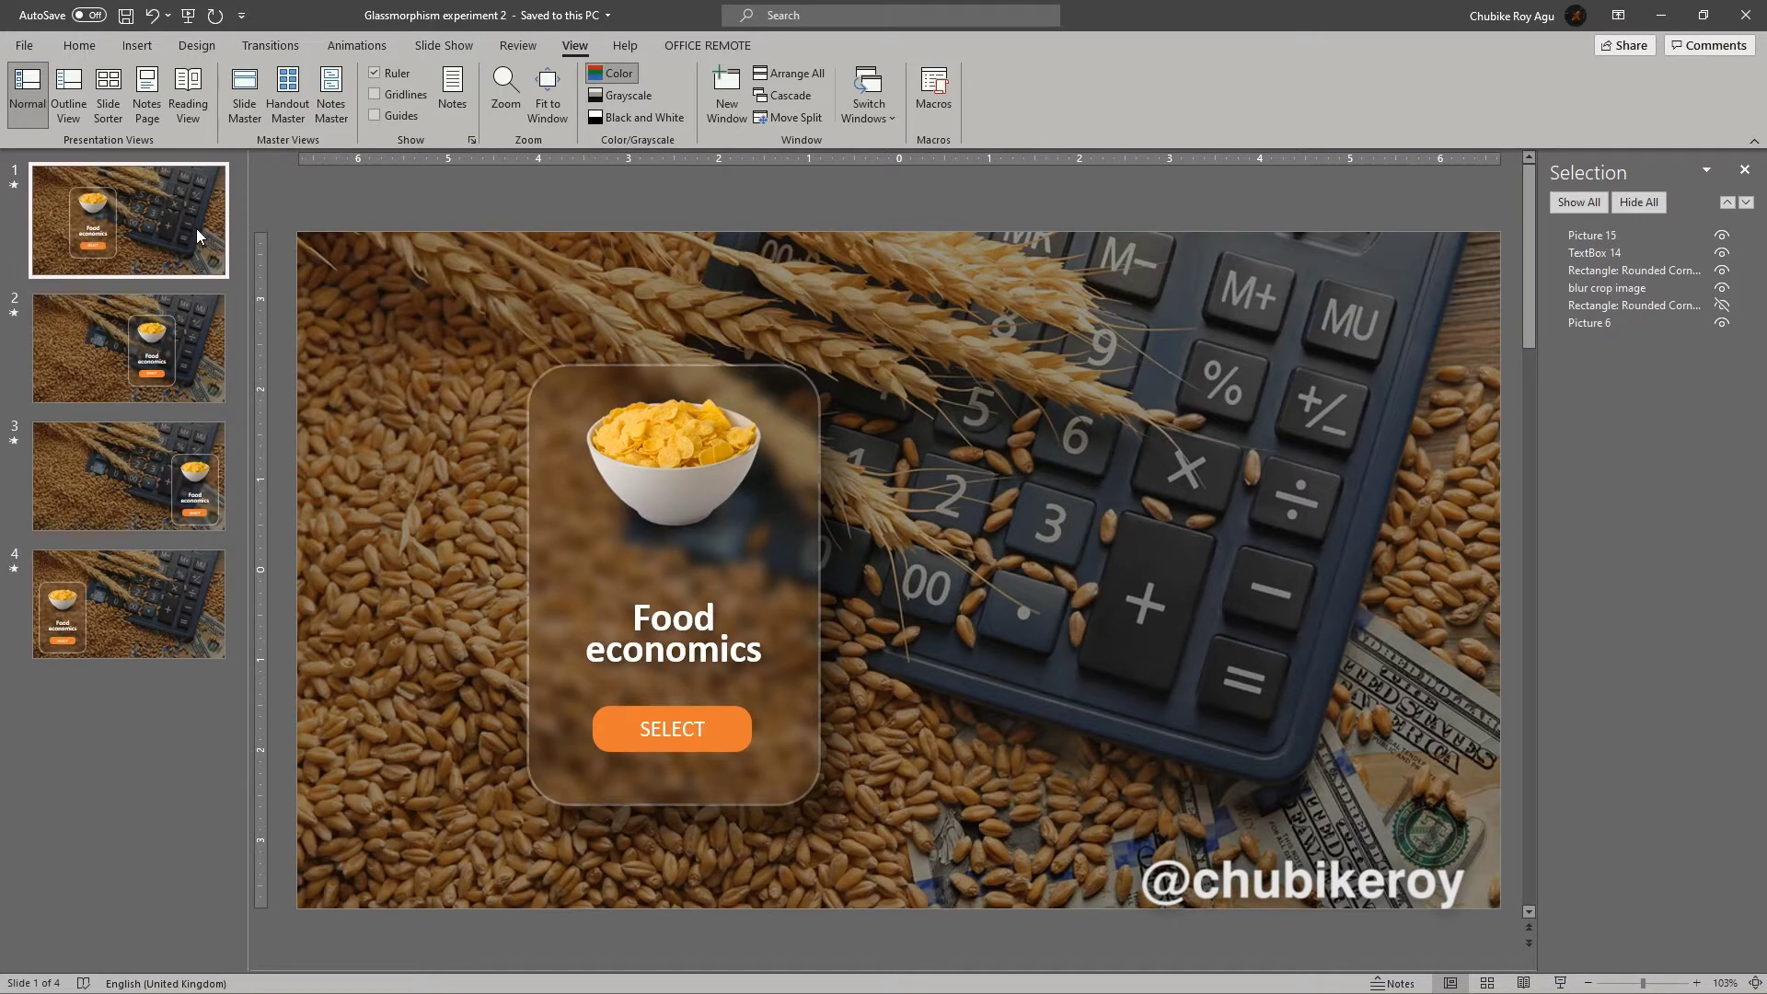
pyautogui.click(674, 405)
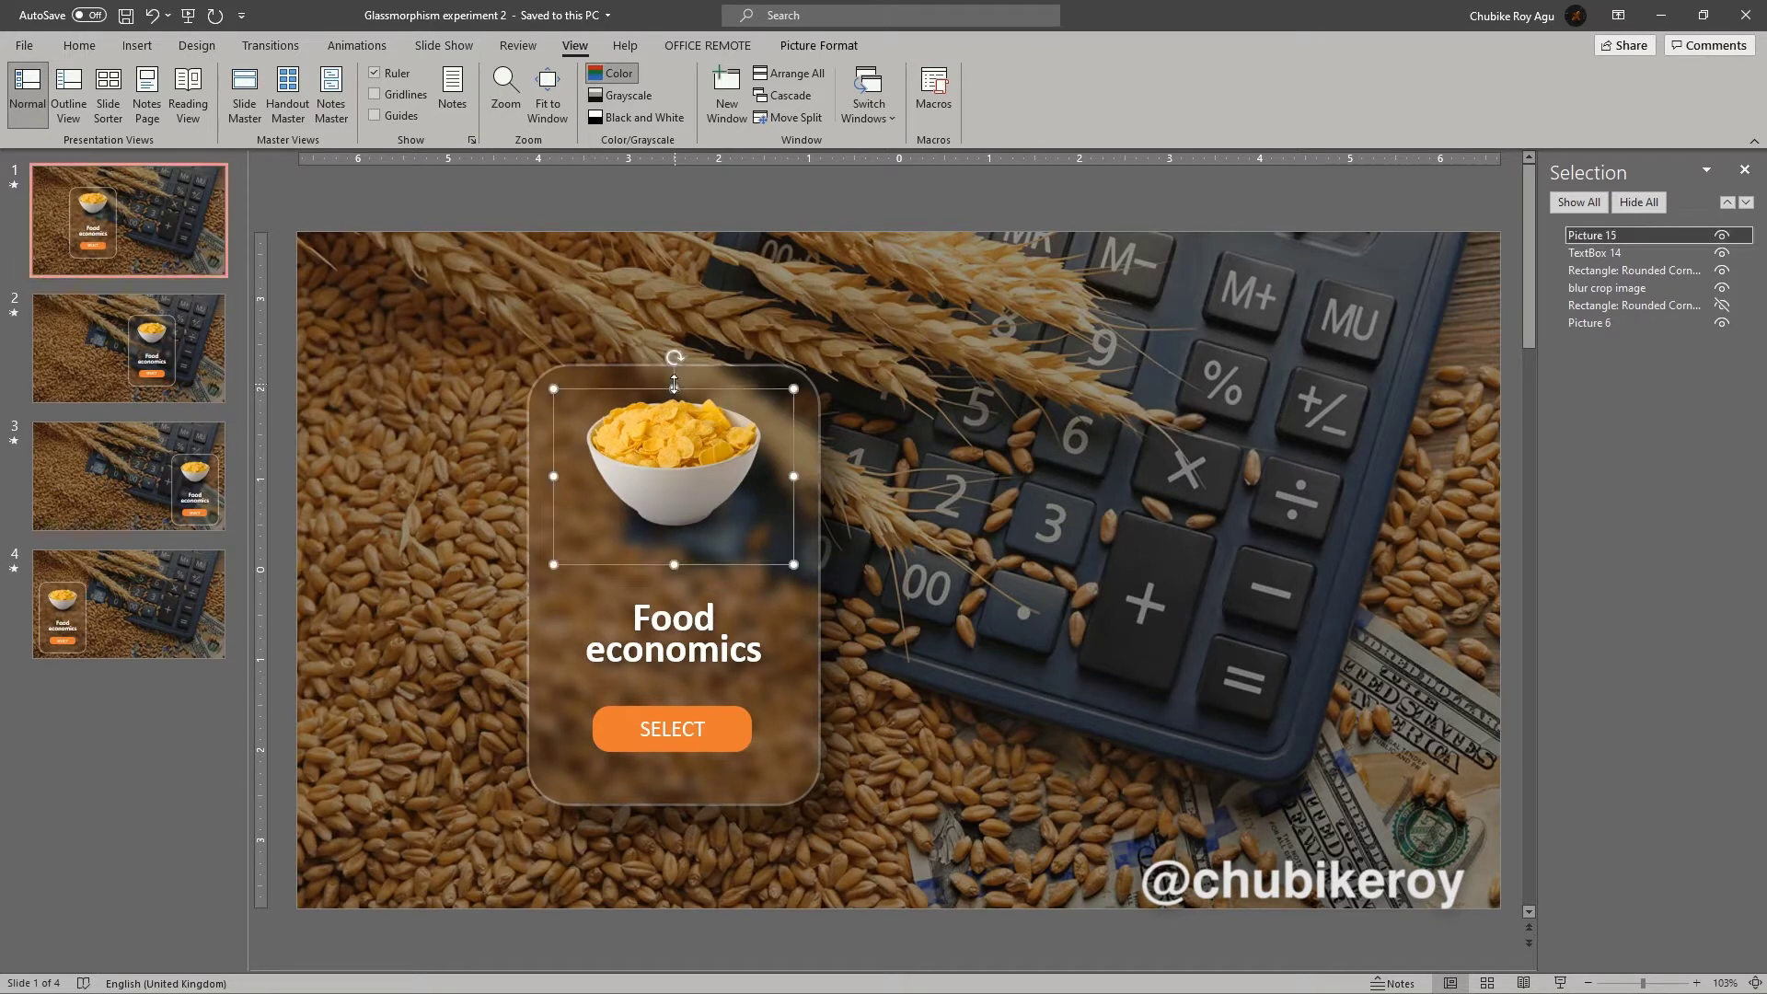
pyautogui.click(493, 242)
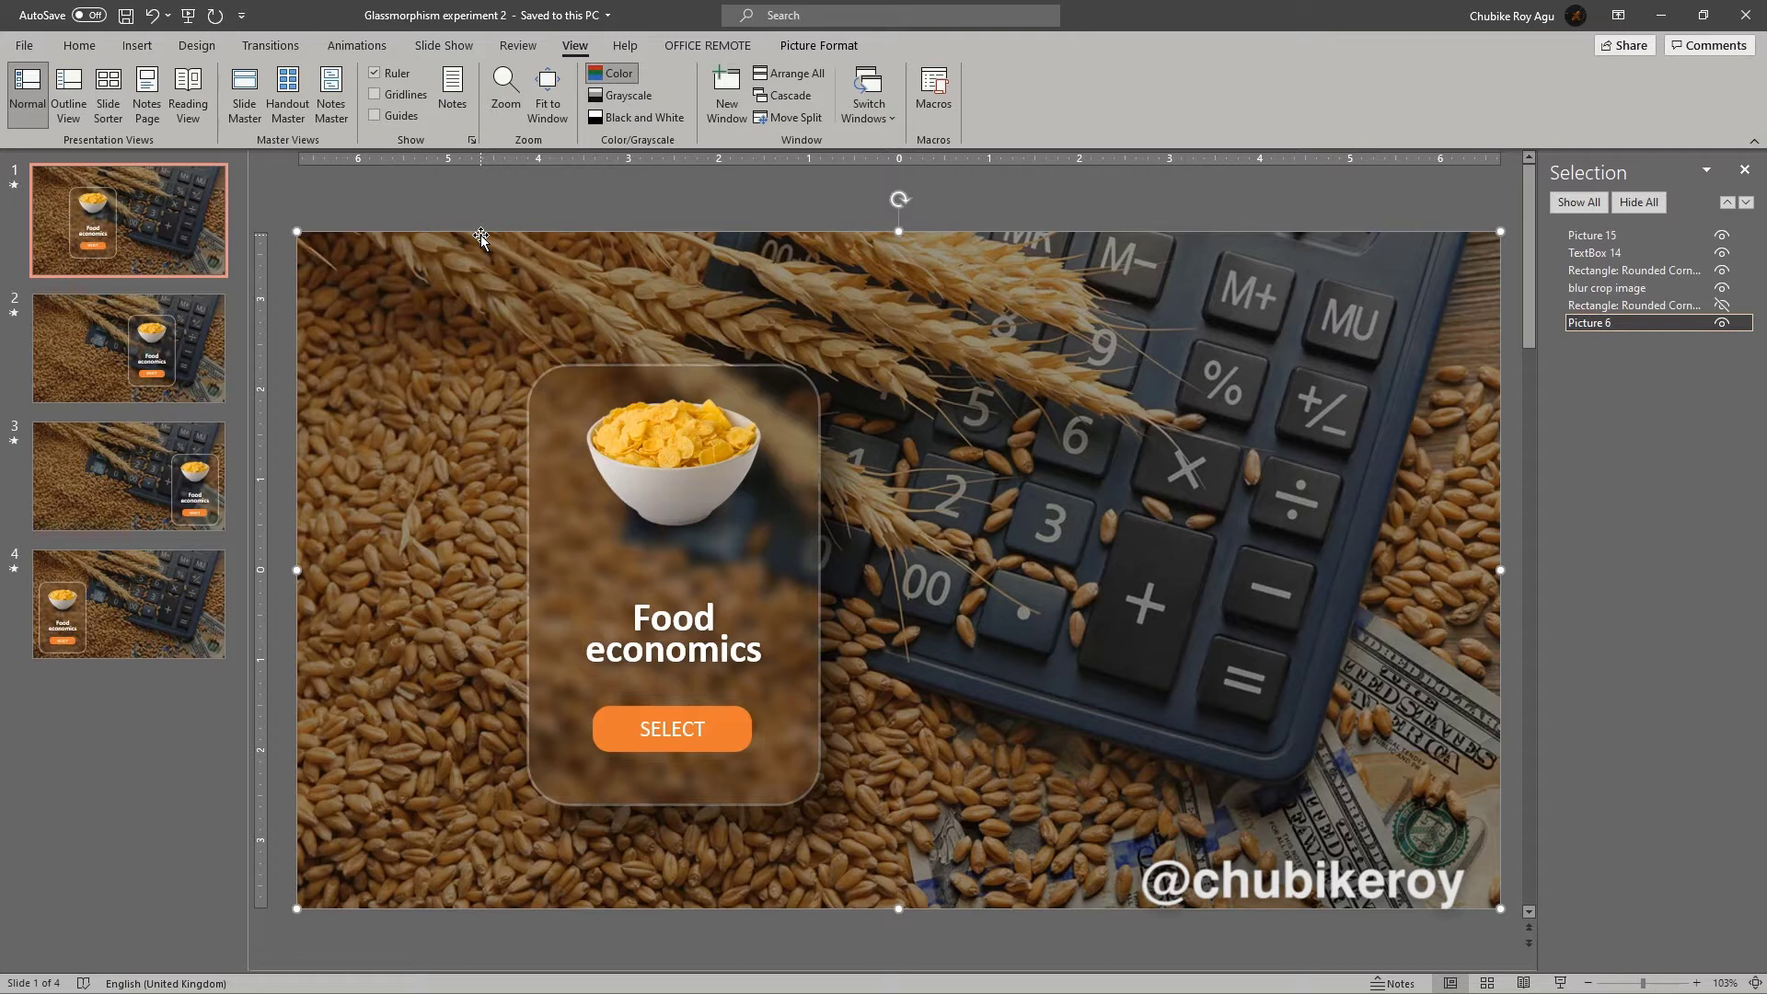
pyautogui.click(623, 423)
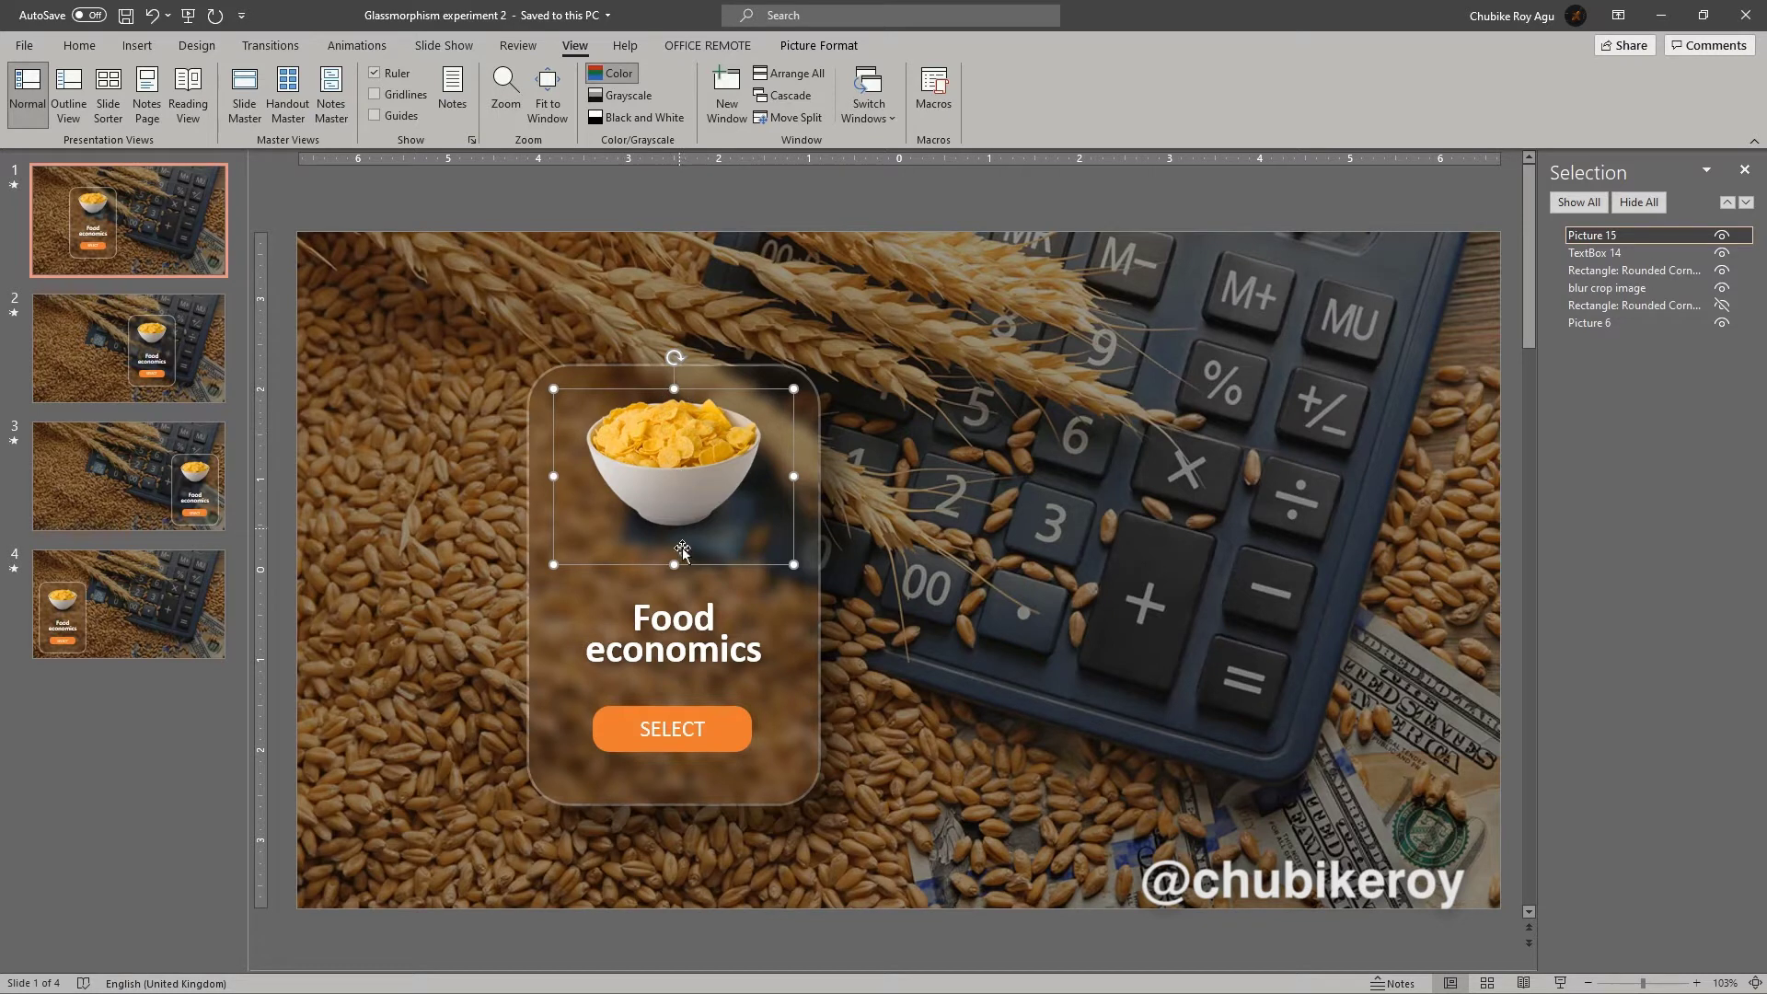
pyautogui.click(691, 605)
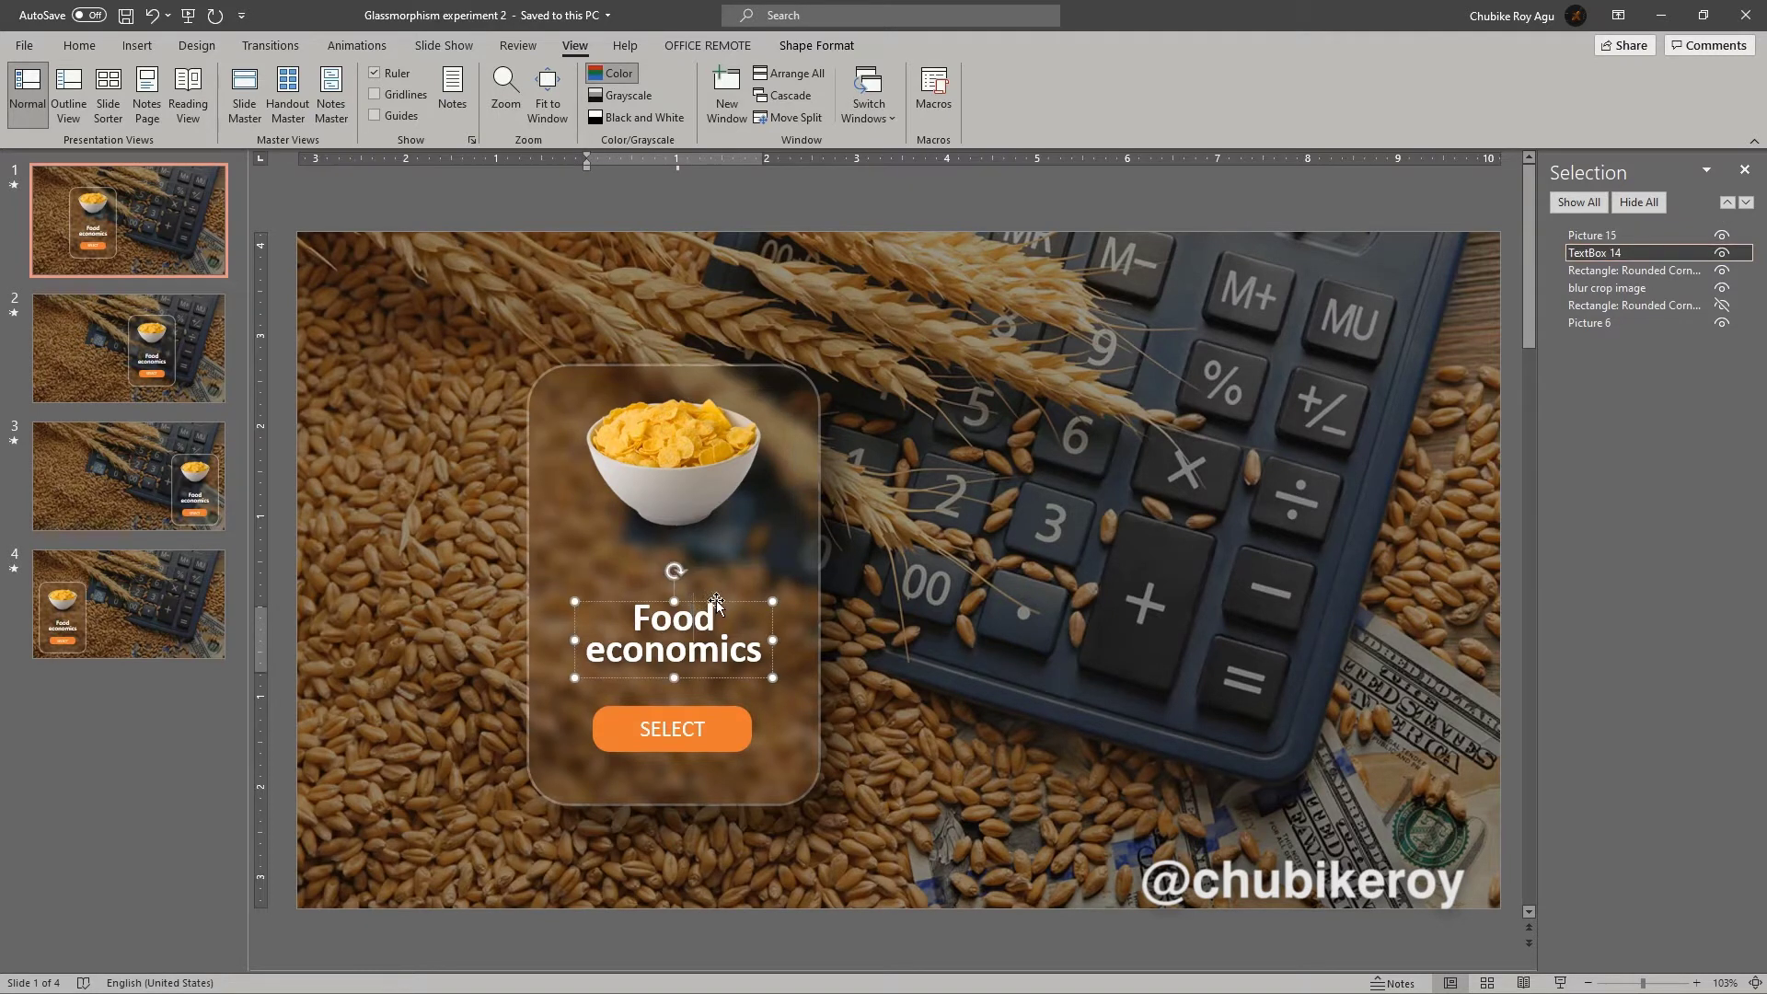
pyautogui.click(692, 499)
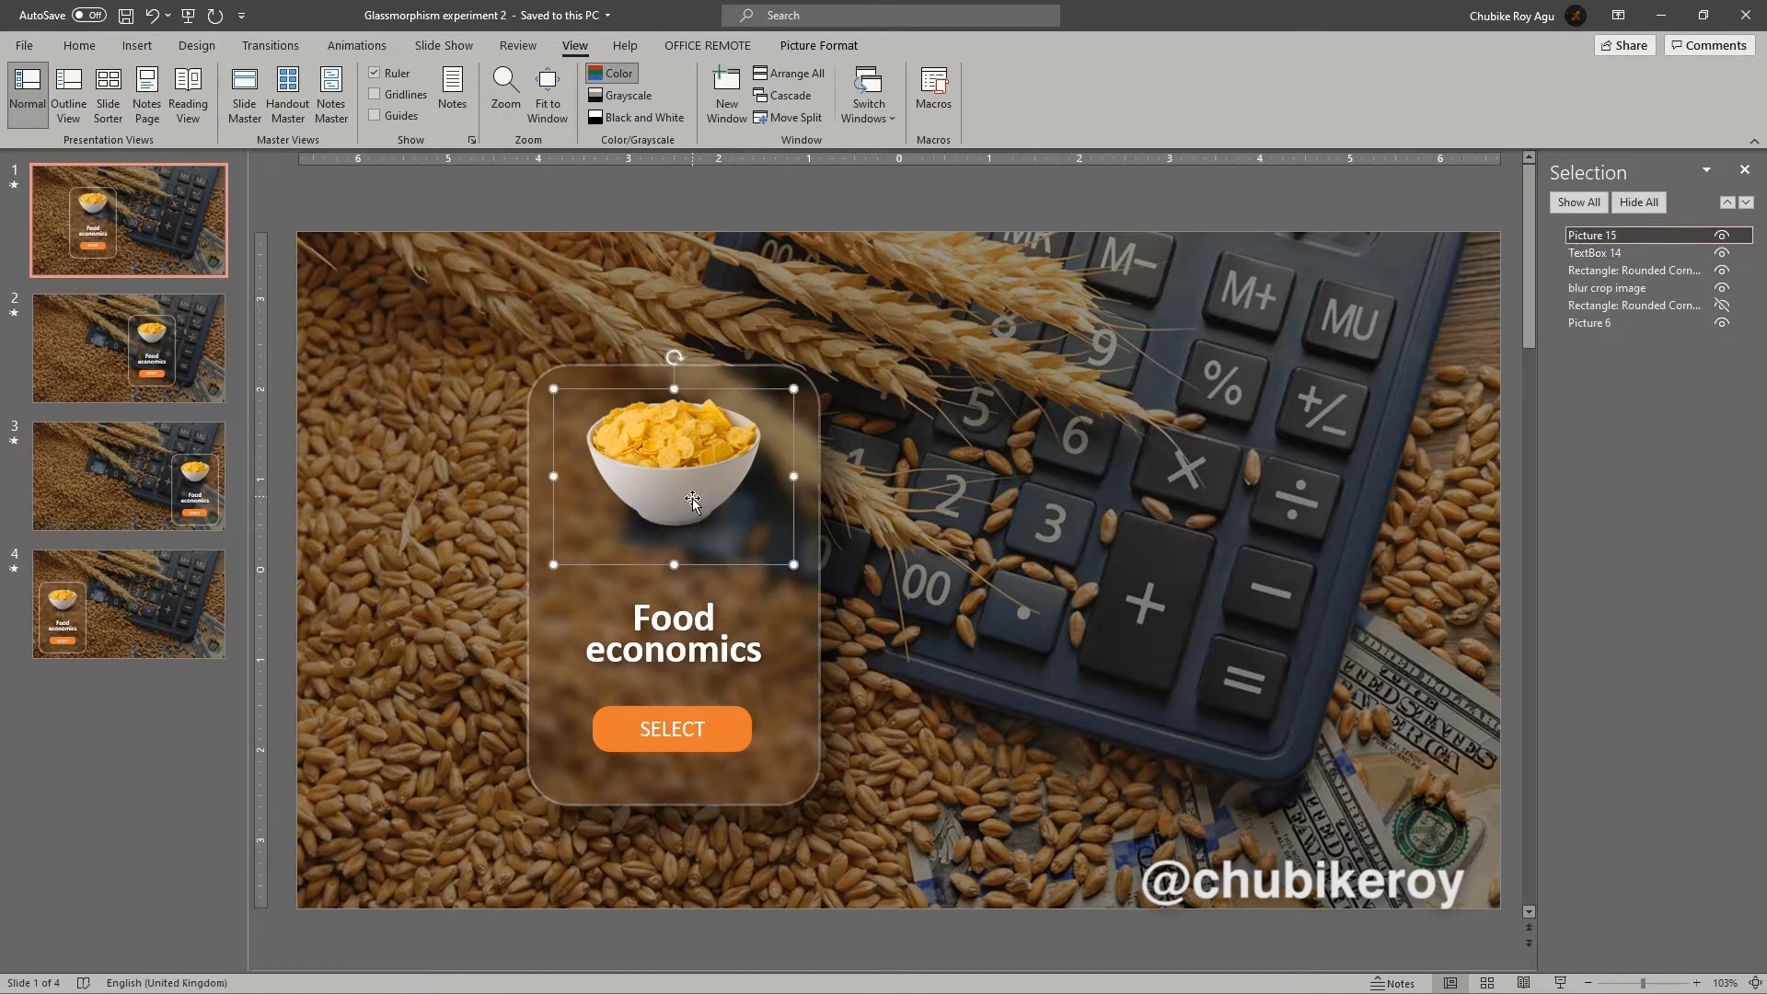
pyautogui.click(715, 619)
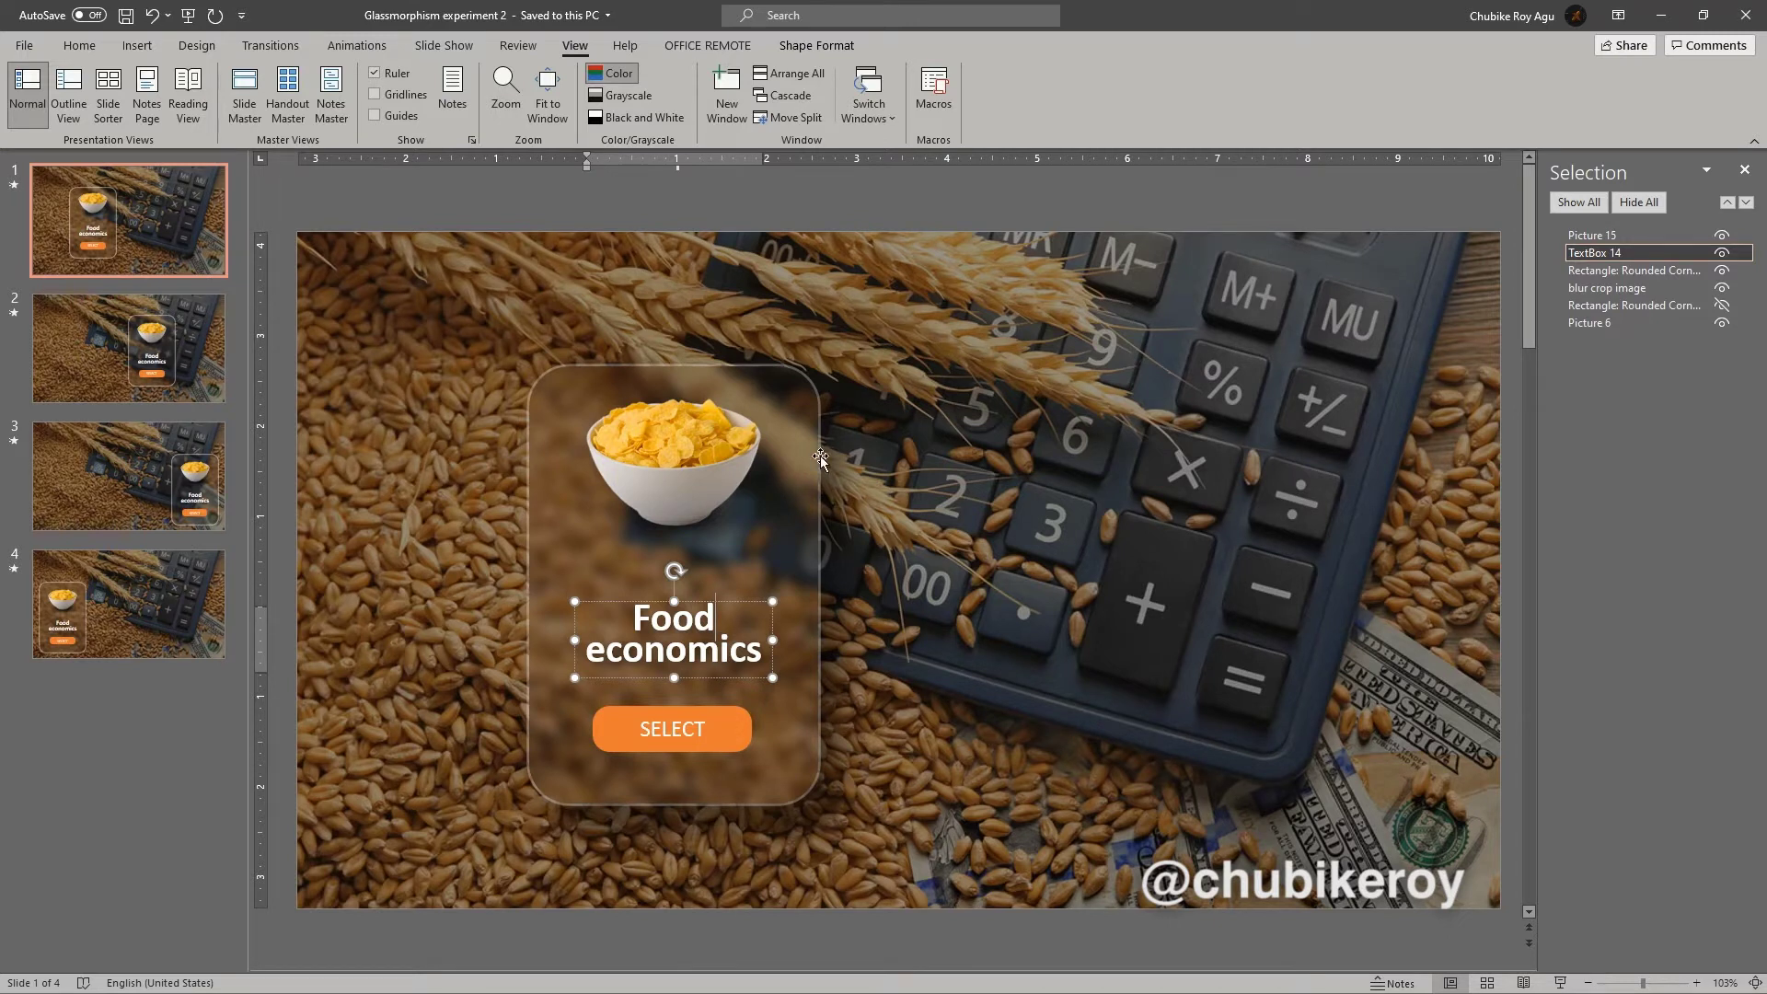
pyautogui.click(799, 394)
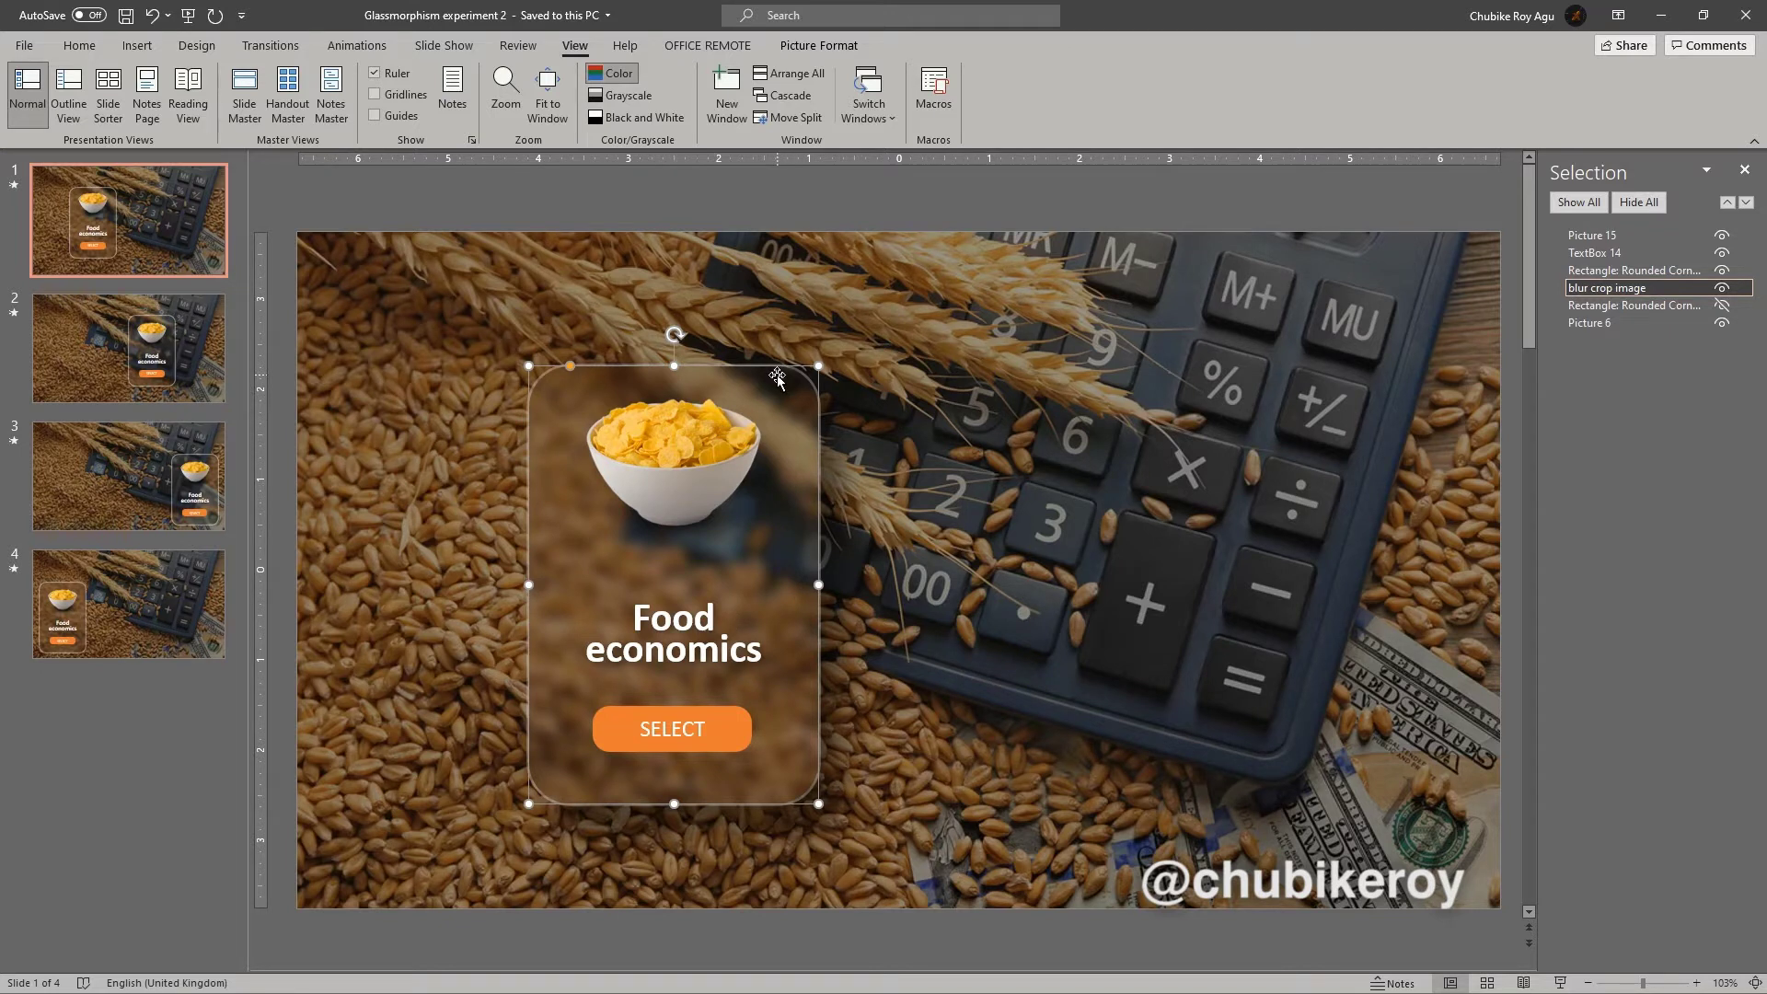
pyautogui.moveTo(781, 374); pyautogui.dragTo(949, 307)
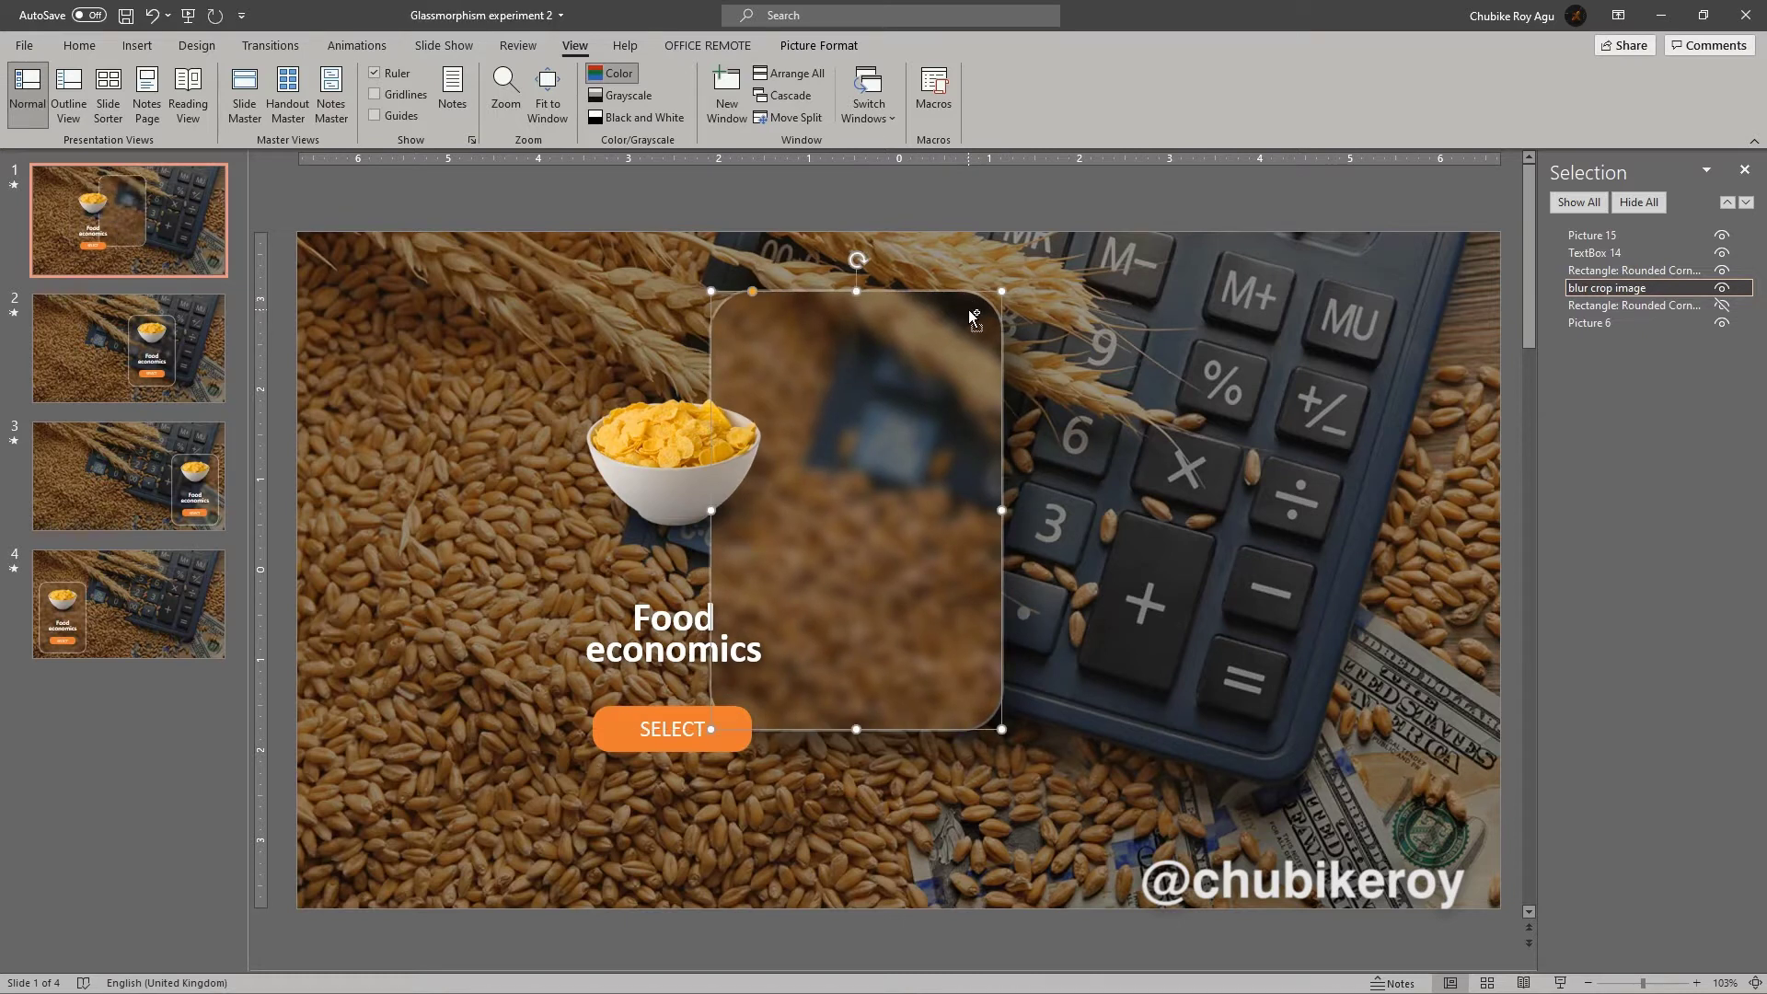
pyautogui.hotkey('ctrl', 'z')
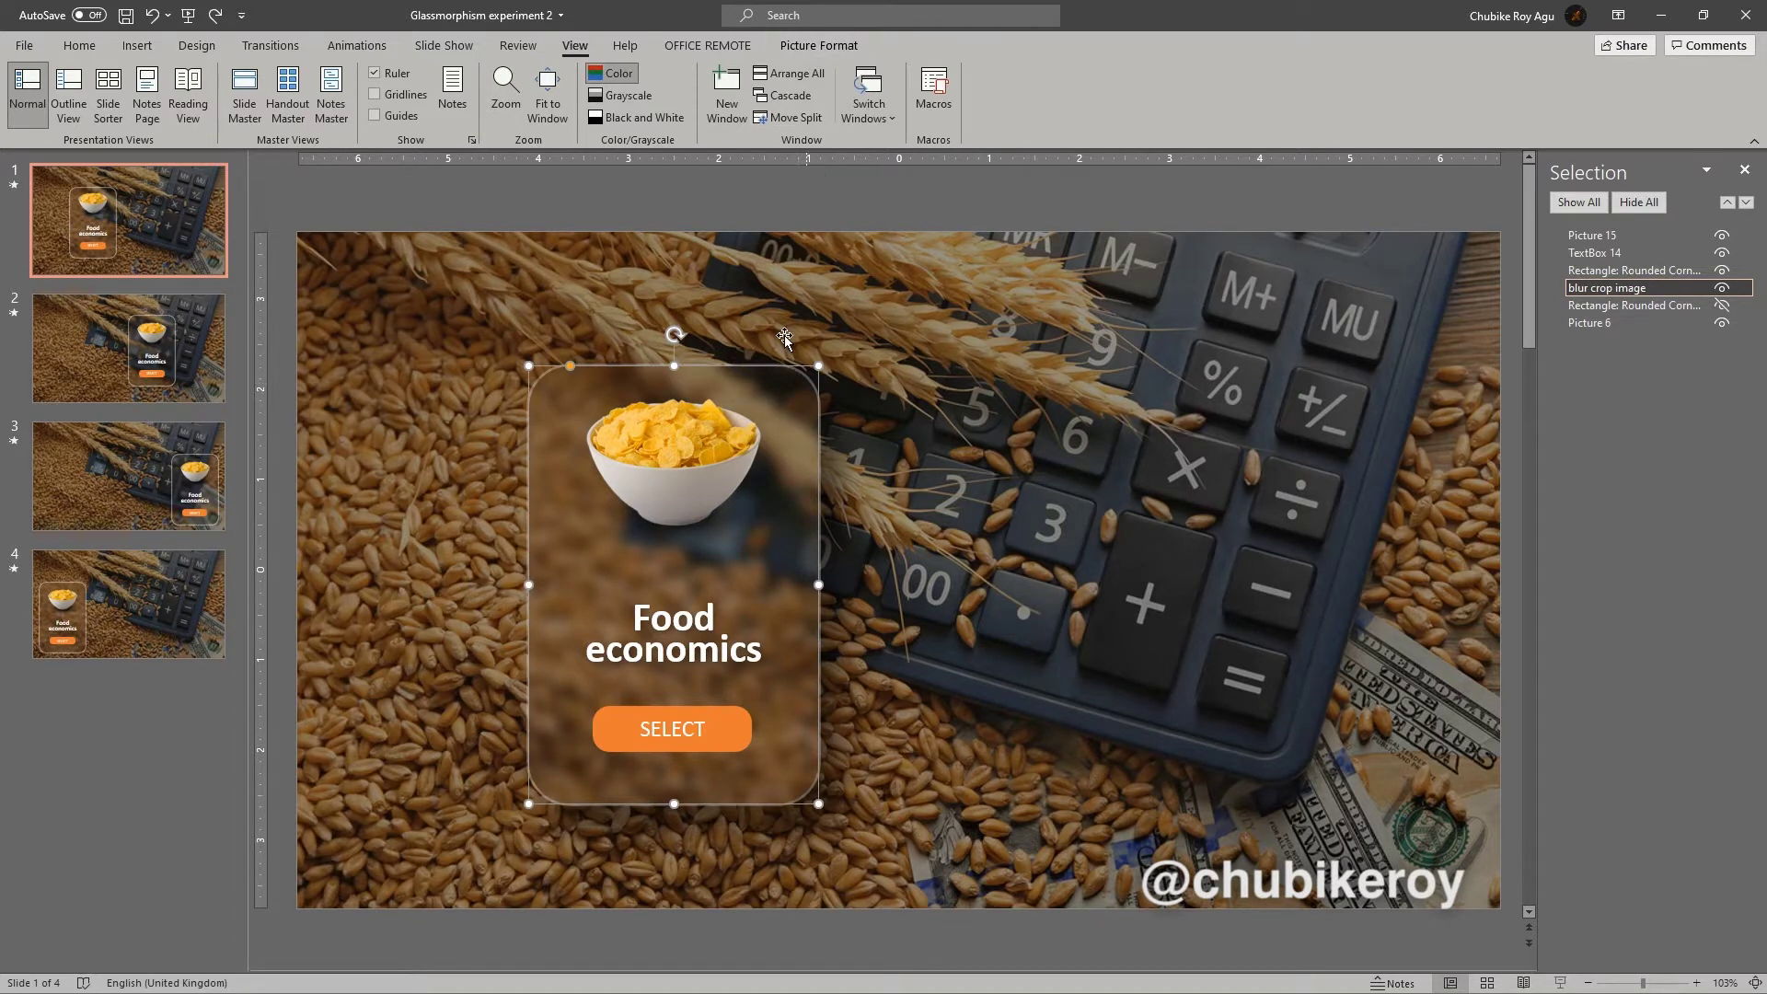
# Shift the blurred card image inside its crop frame so it matches the wheat photo behind.
pyautogui.rightClick(807, 393)
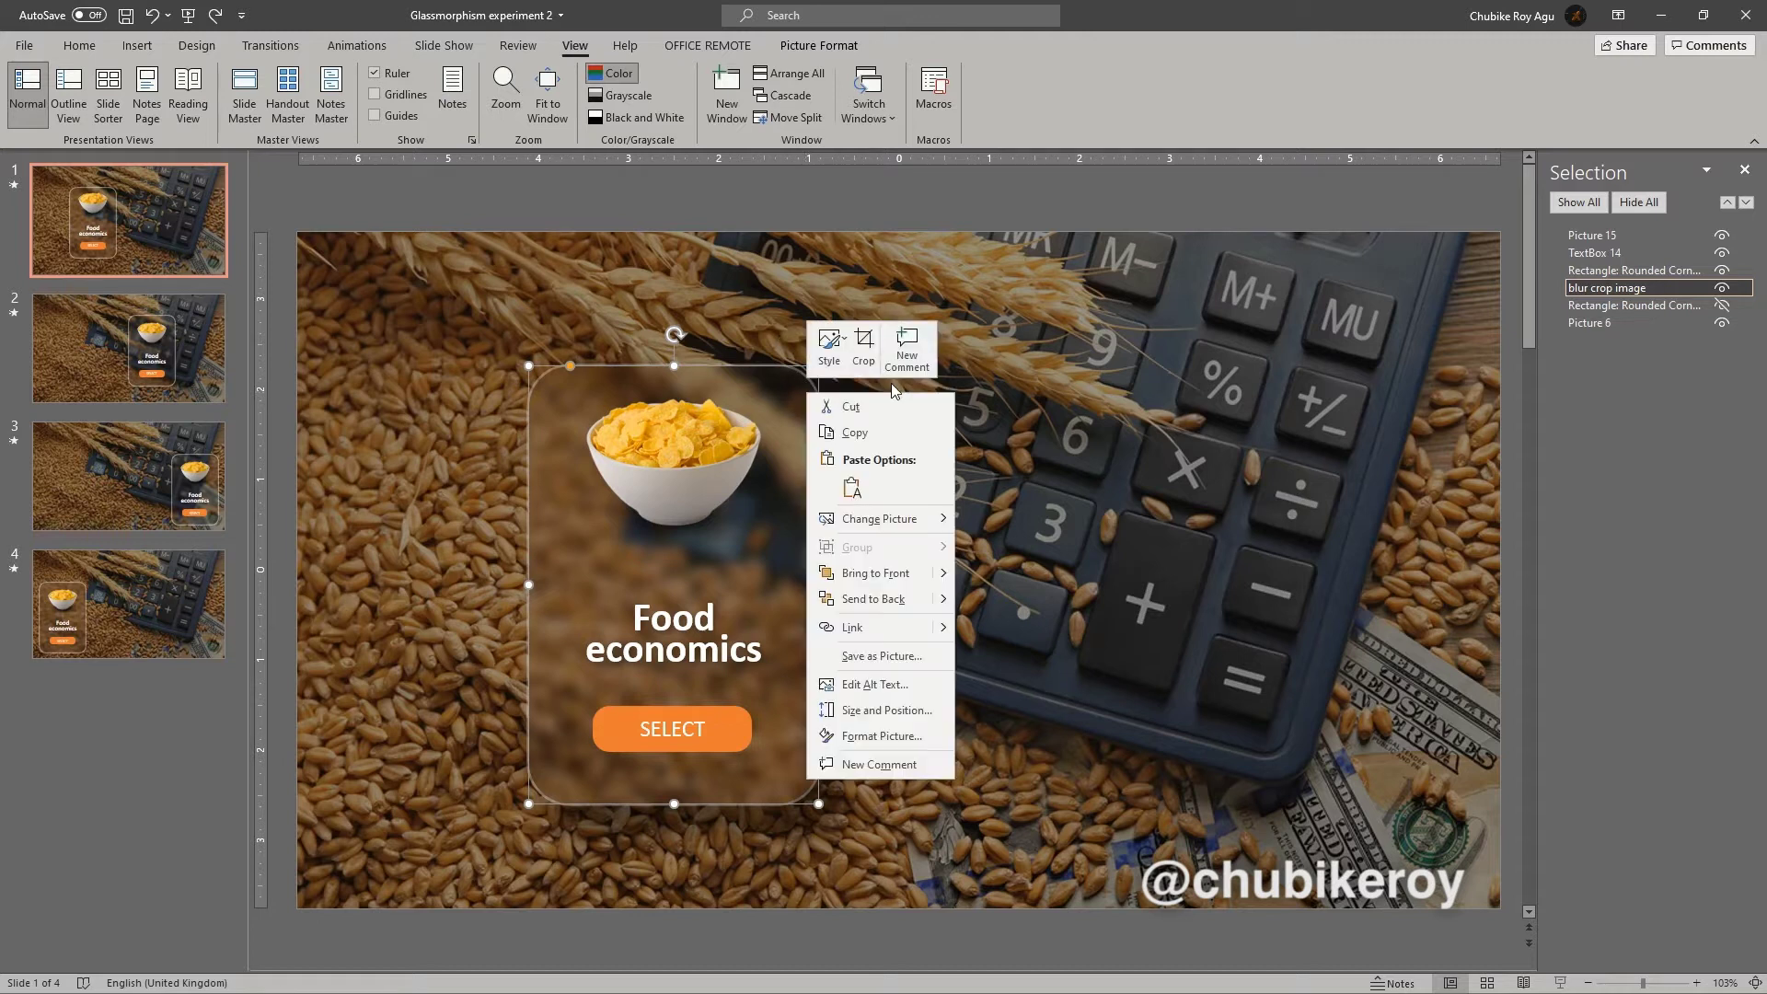
pyautogui.click(793, 45)
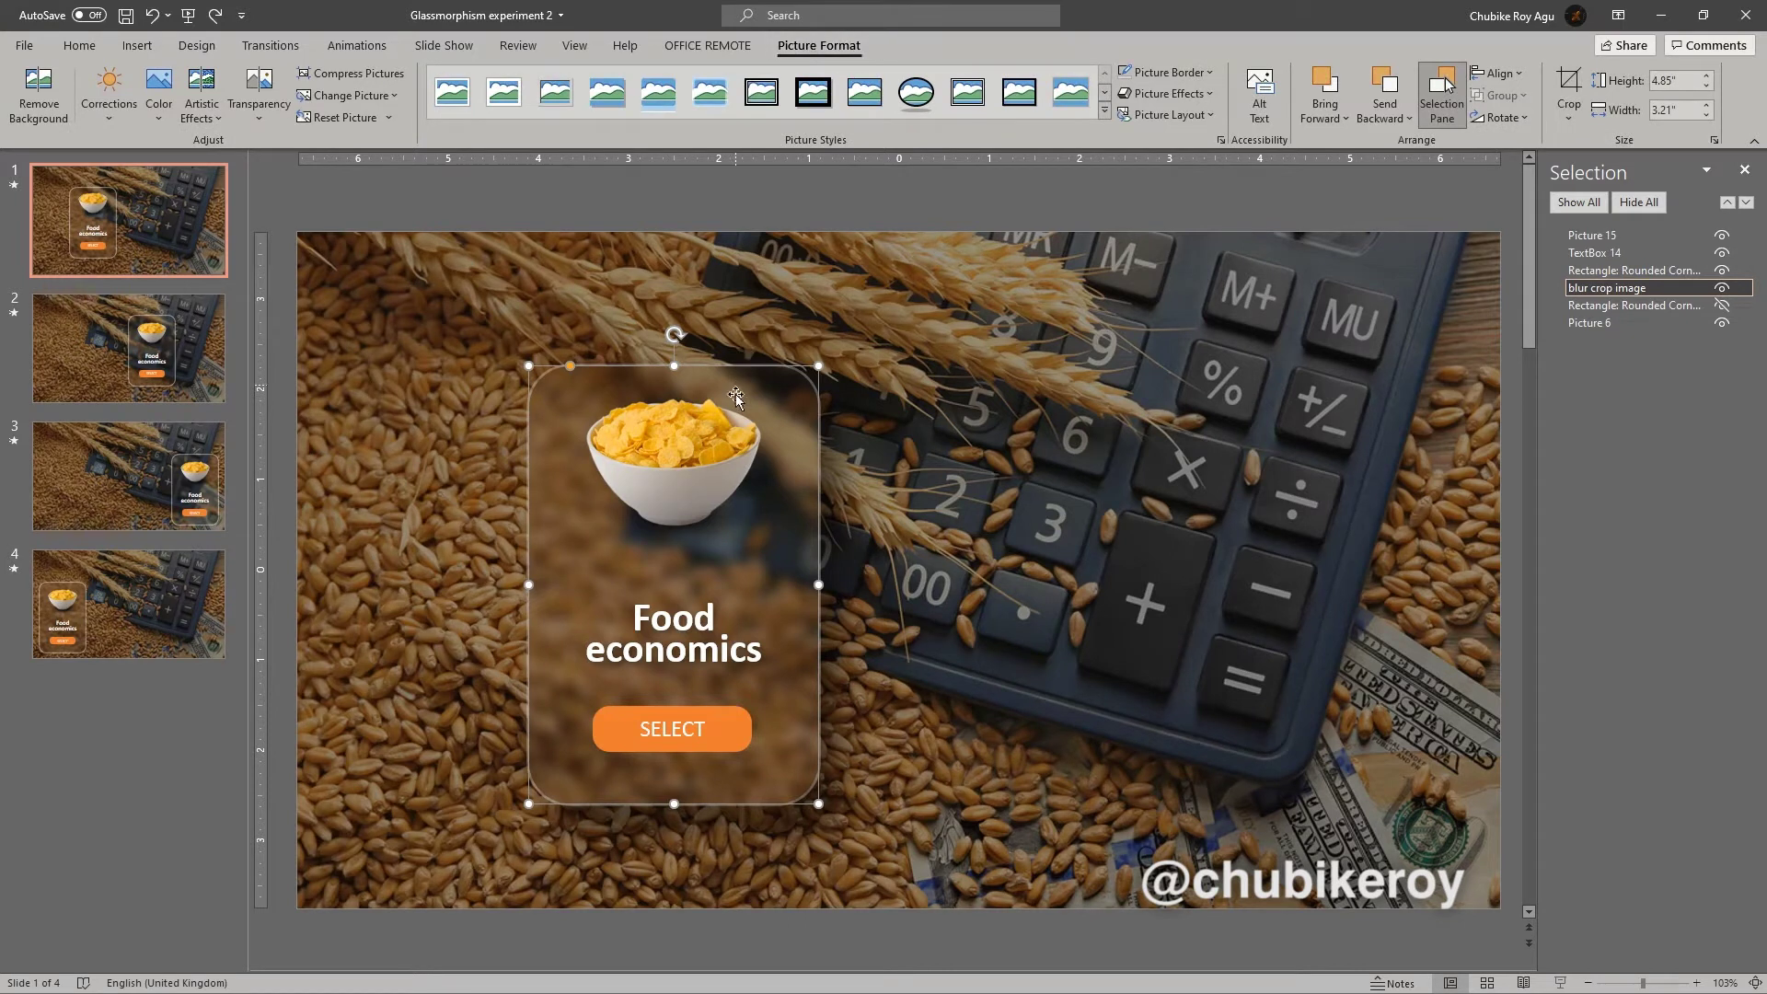
pyautogui.click(1570, 83)
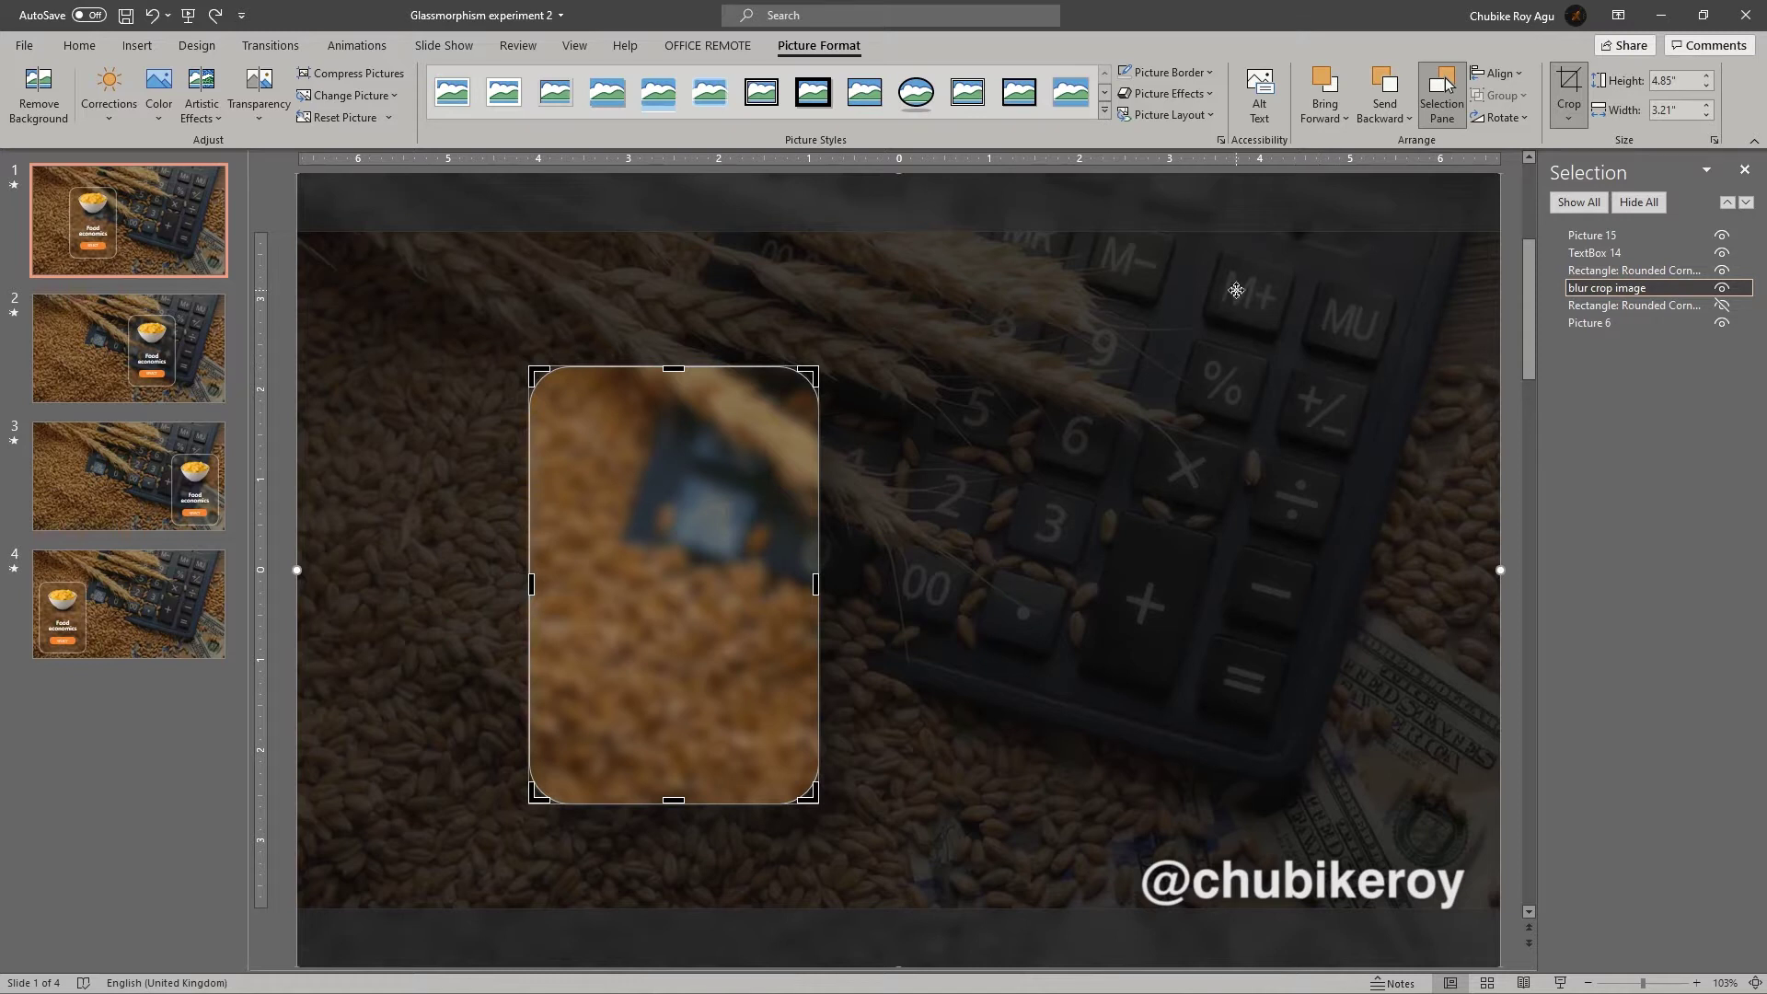
pyautogui.moveTo(1242, 276)
pyautogui.mouseDown()
pyautogui.moveTo(1197, 363)
pyautogui.moveTo(1128, 413)
pyautogui.moveTo(1171, 461)
pyautogui.moveTo(1329, 362)
pyautogui.moveTo(1200, 268)
pyautogui.moveTo(1253, 321)
pyautogui.moveTo(1238, 294)
pyautogui.mouseUp()
pyautogui.click(1577, 90)
# Paste a copy of the wheat-and-calculator background photo and align it over the whole slide.
pyautogui.click(826, 208)
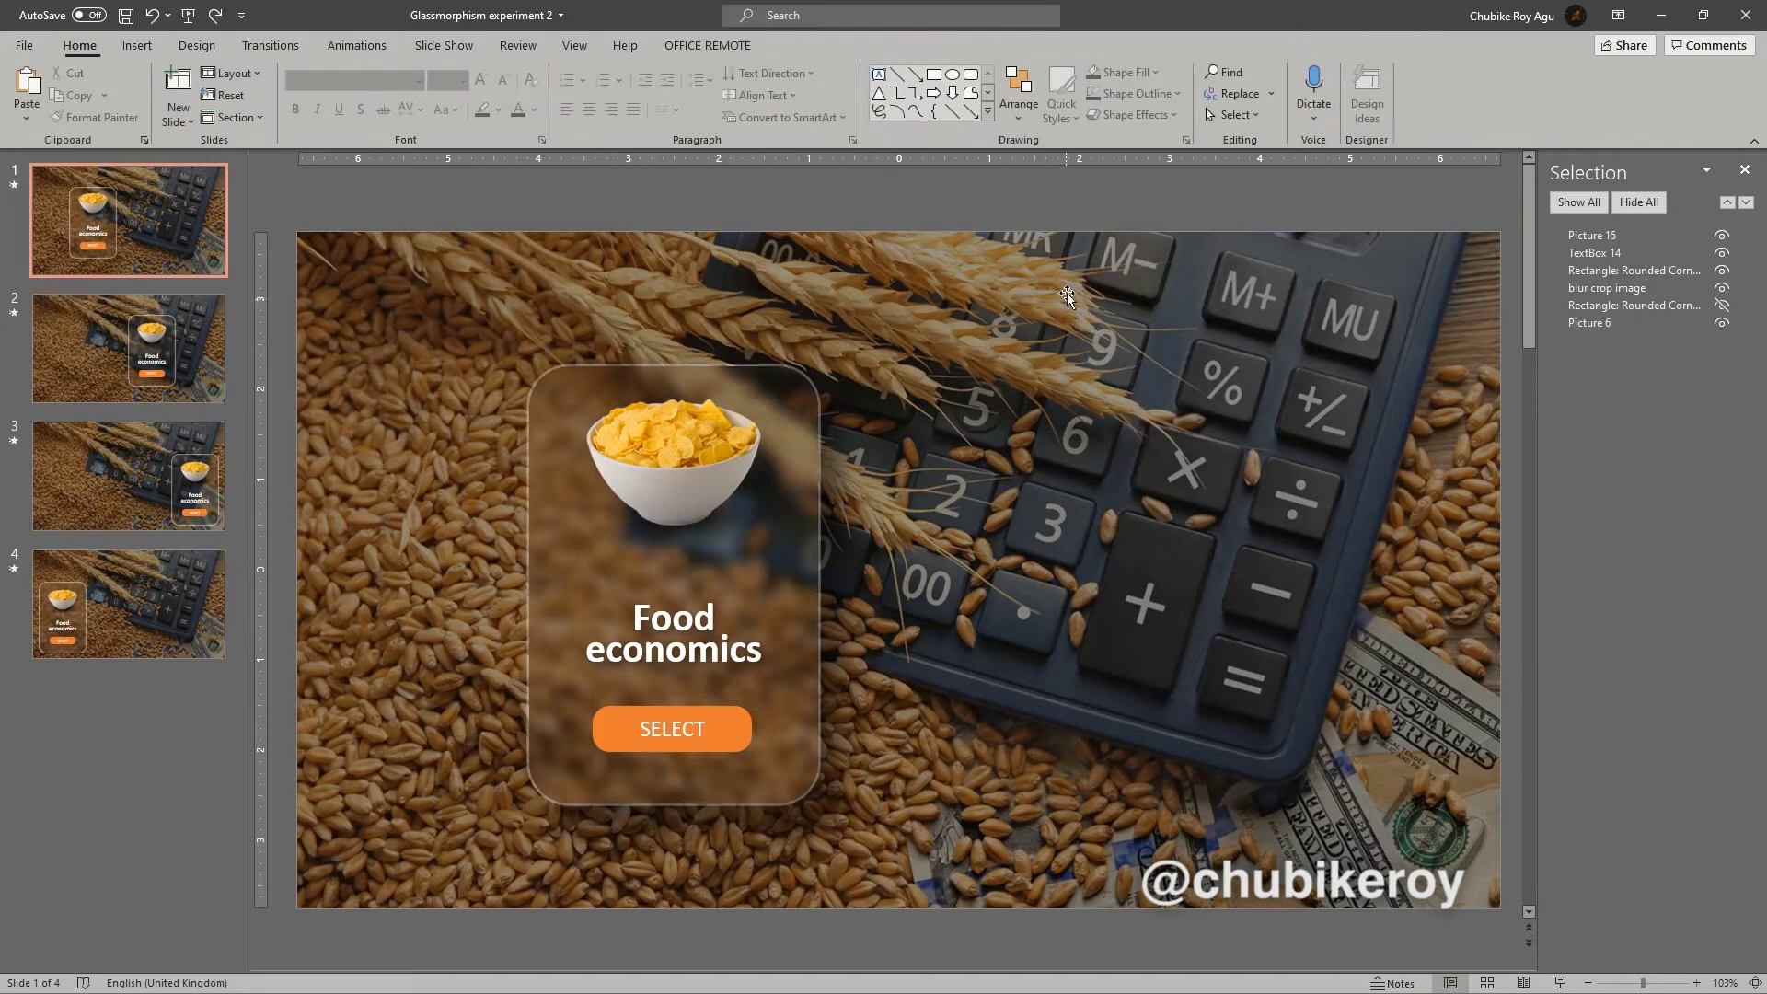
pyautogui.click(1067, 293)
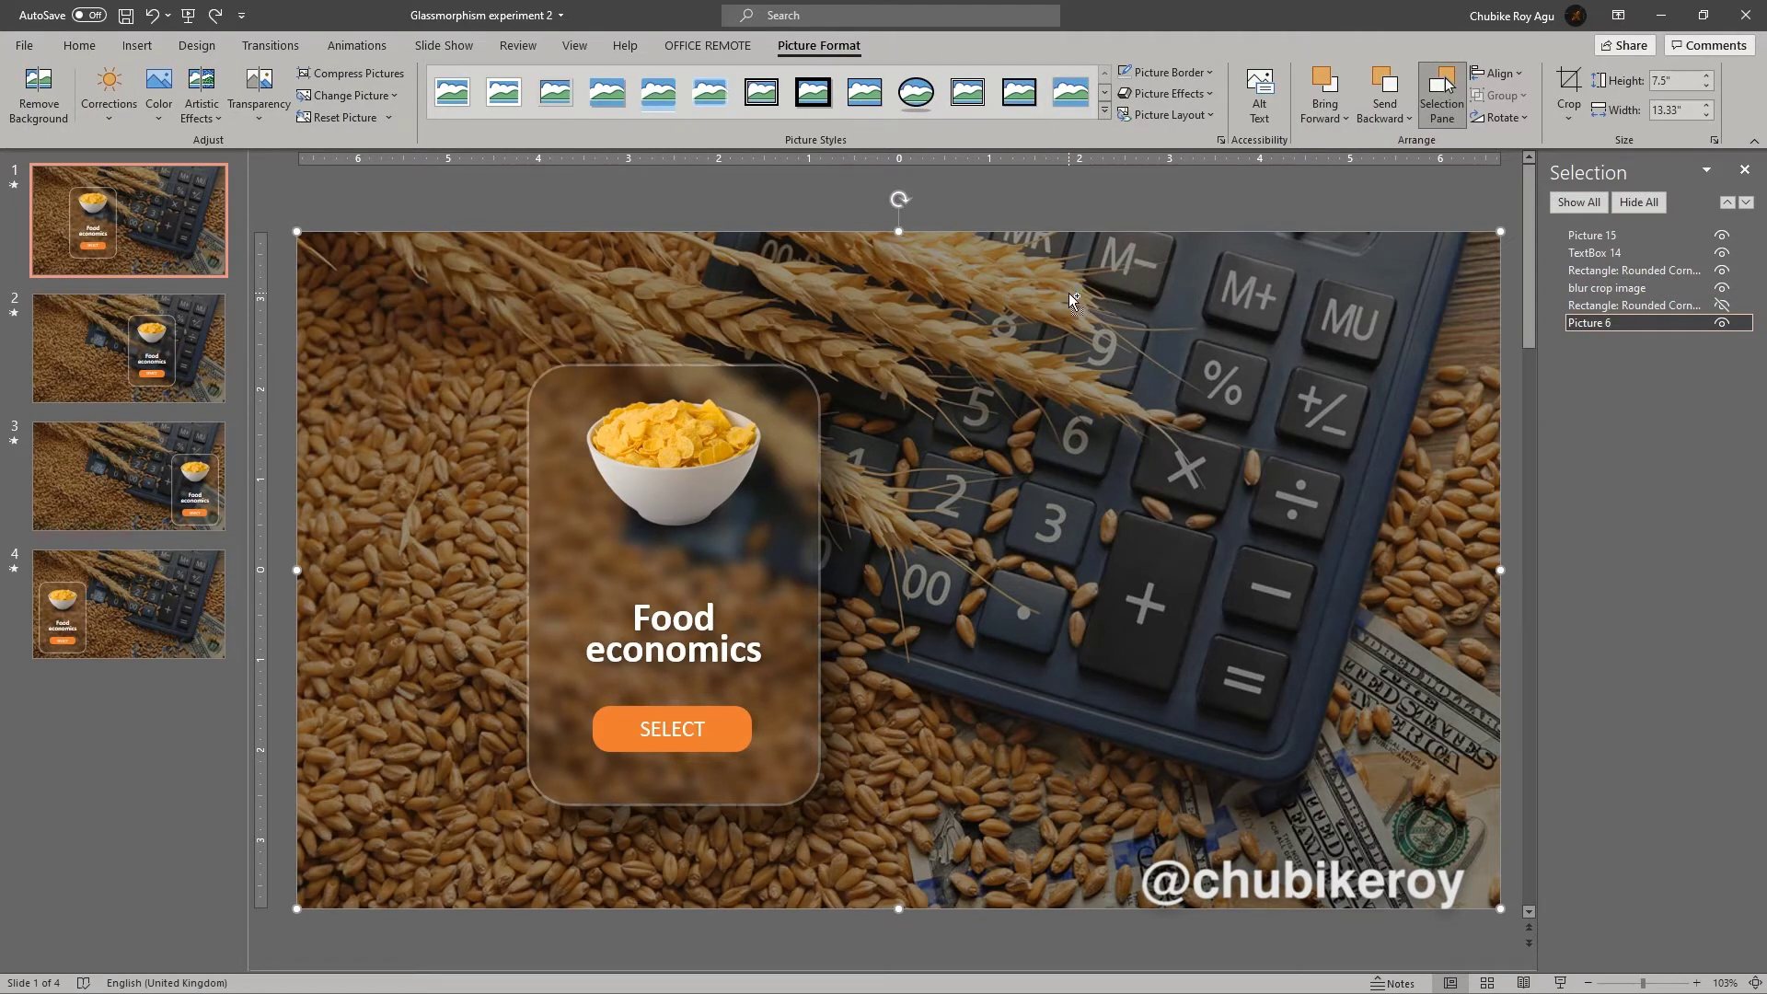
pyautogui.hotkey('ctrl', 'v')
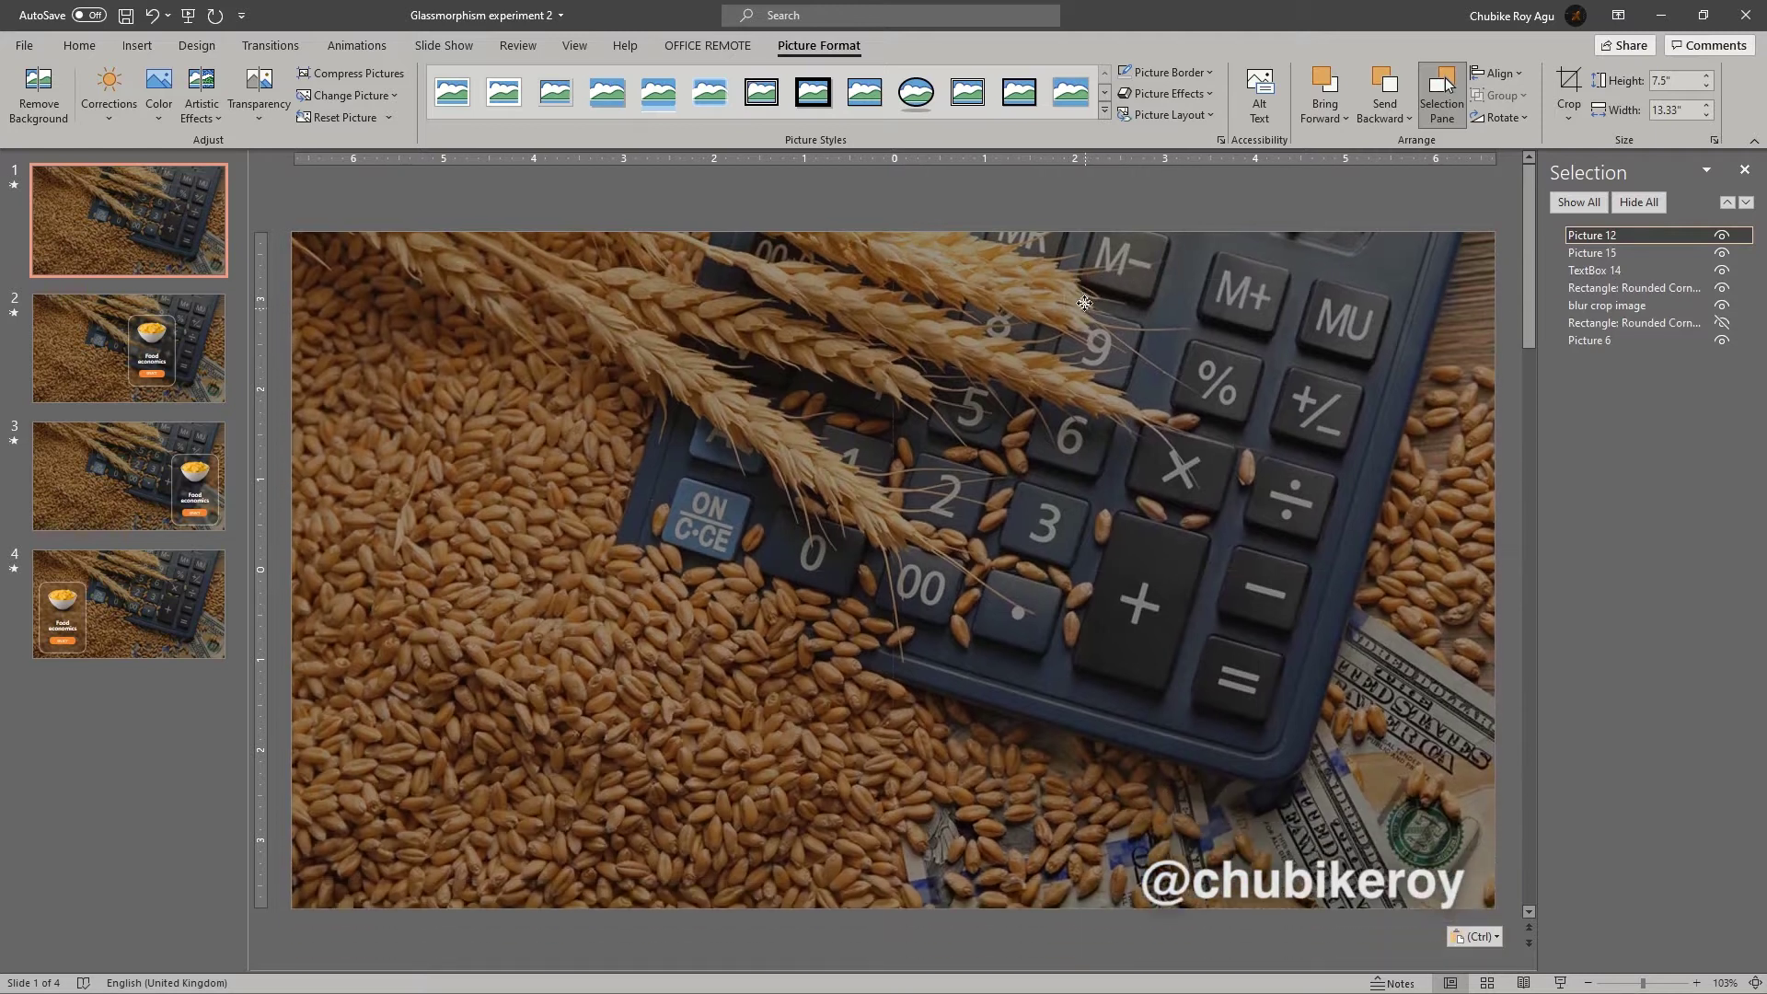
pyautogui.moveTo(1084, 303); pyautogui.dragTo(1146, 288)
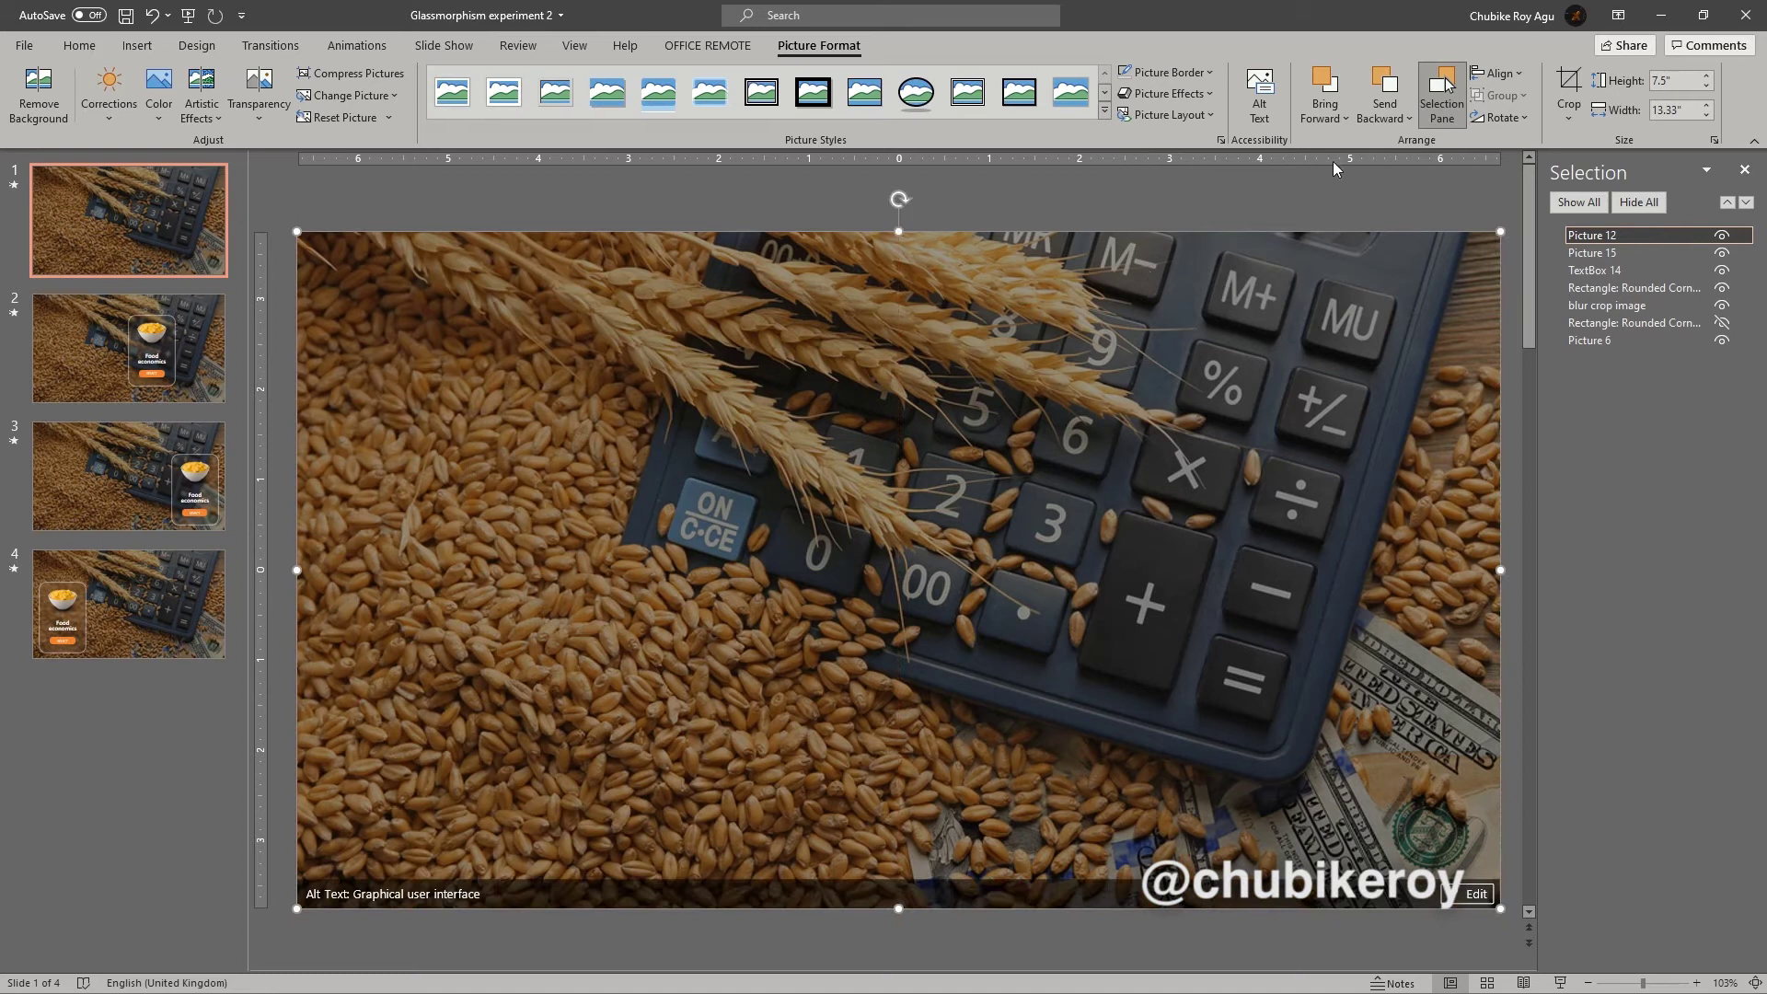
# Crop the copied background photo to a Rounded Rectangle shape.
pyautogui.click(1569, 105)
pyautogui.moveTo(1607, 172)
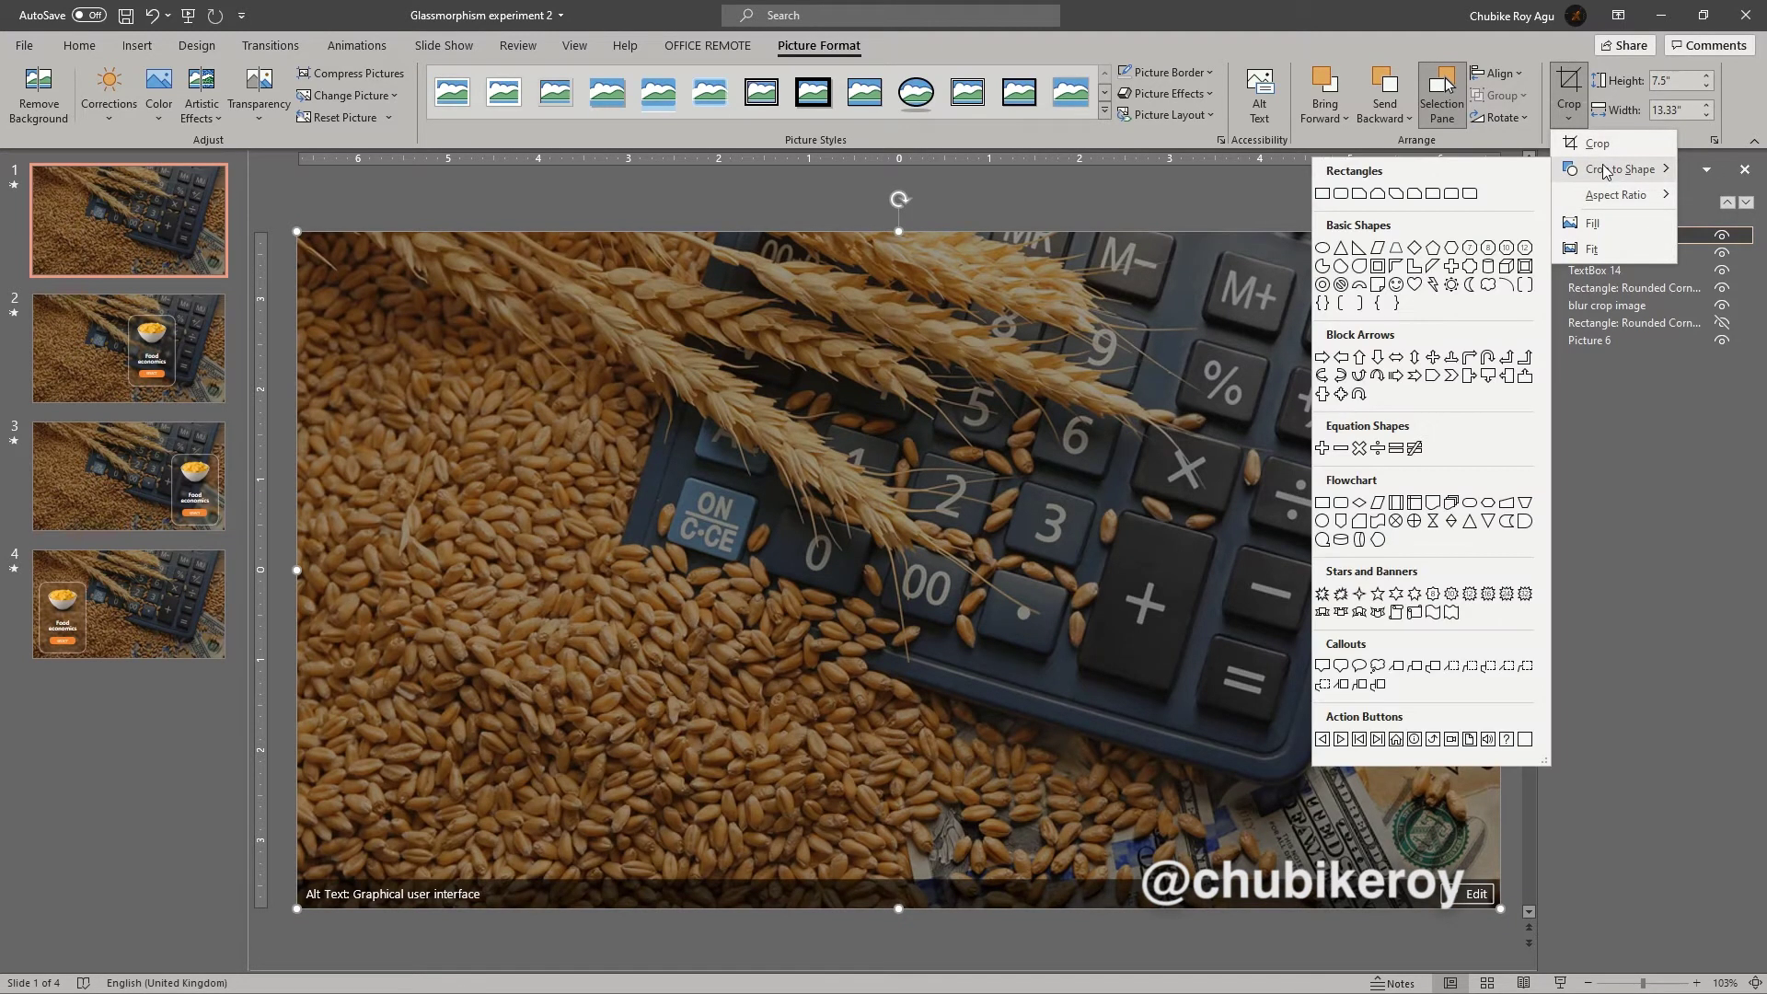
pyautogui.click(1343, 195)
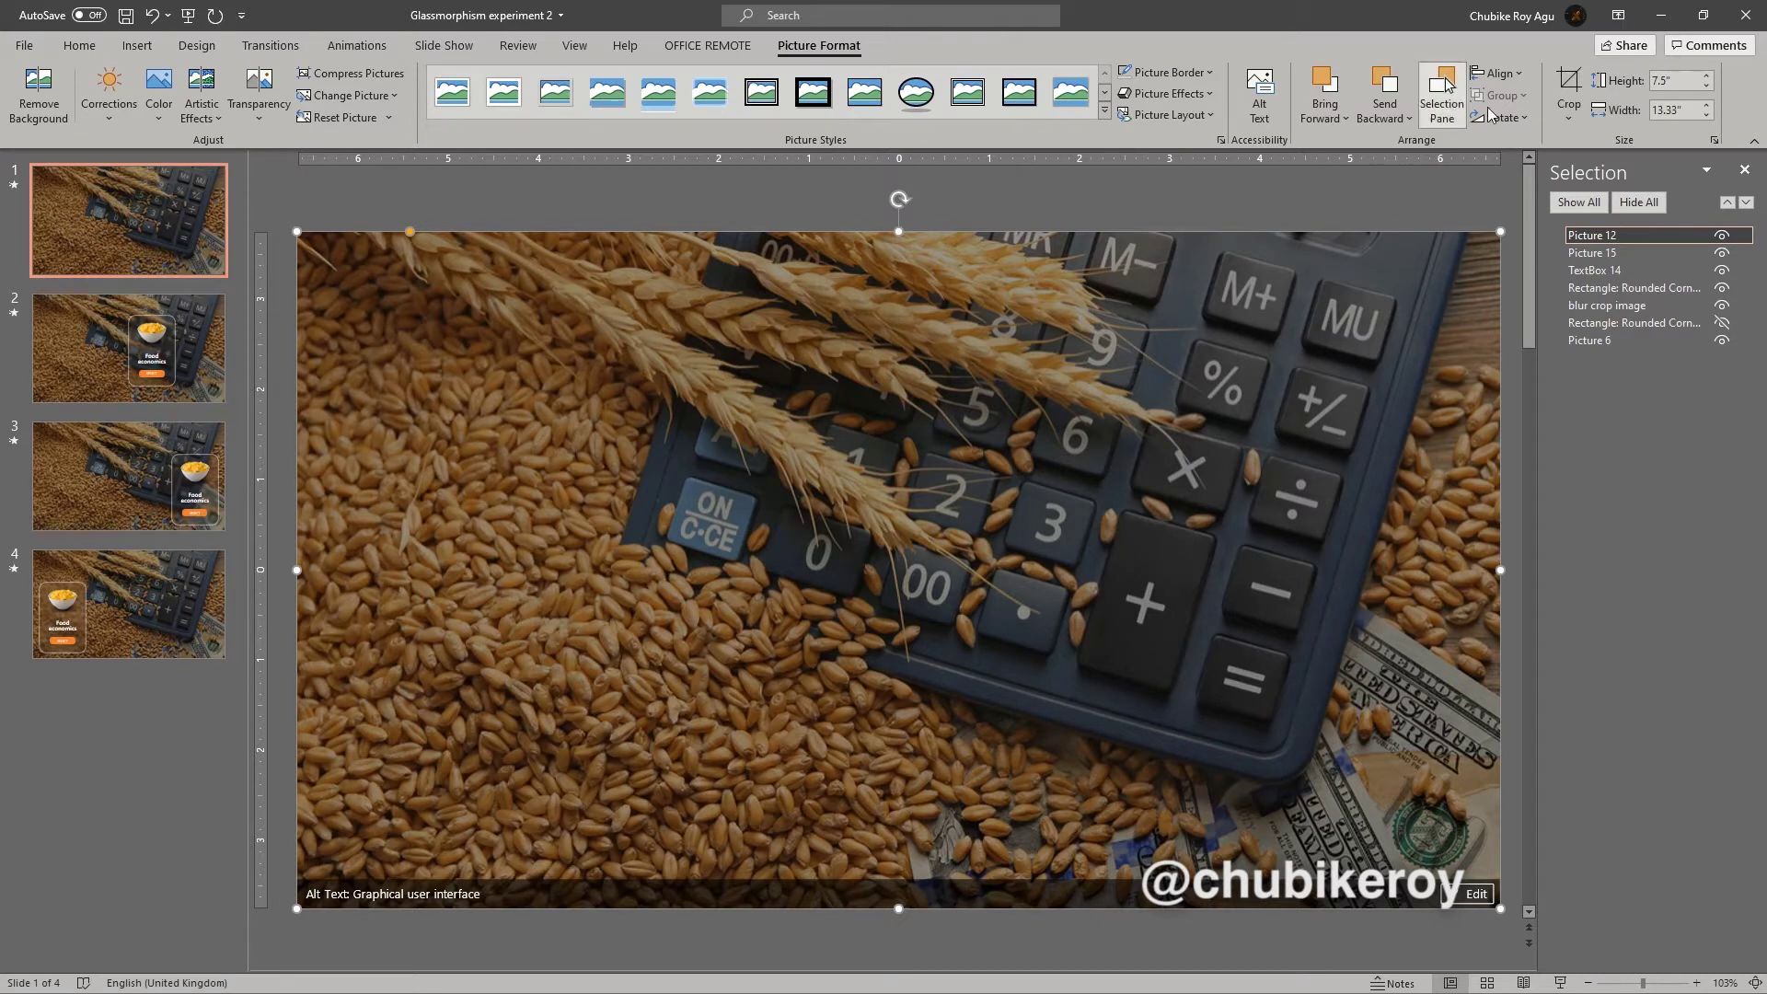
# Trim the rounded photo's edges down to a 4.85" × 3.38" panel beside the card.
pyautogui.click(1572, 88)
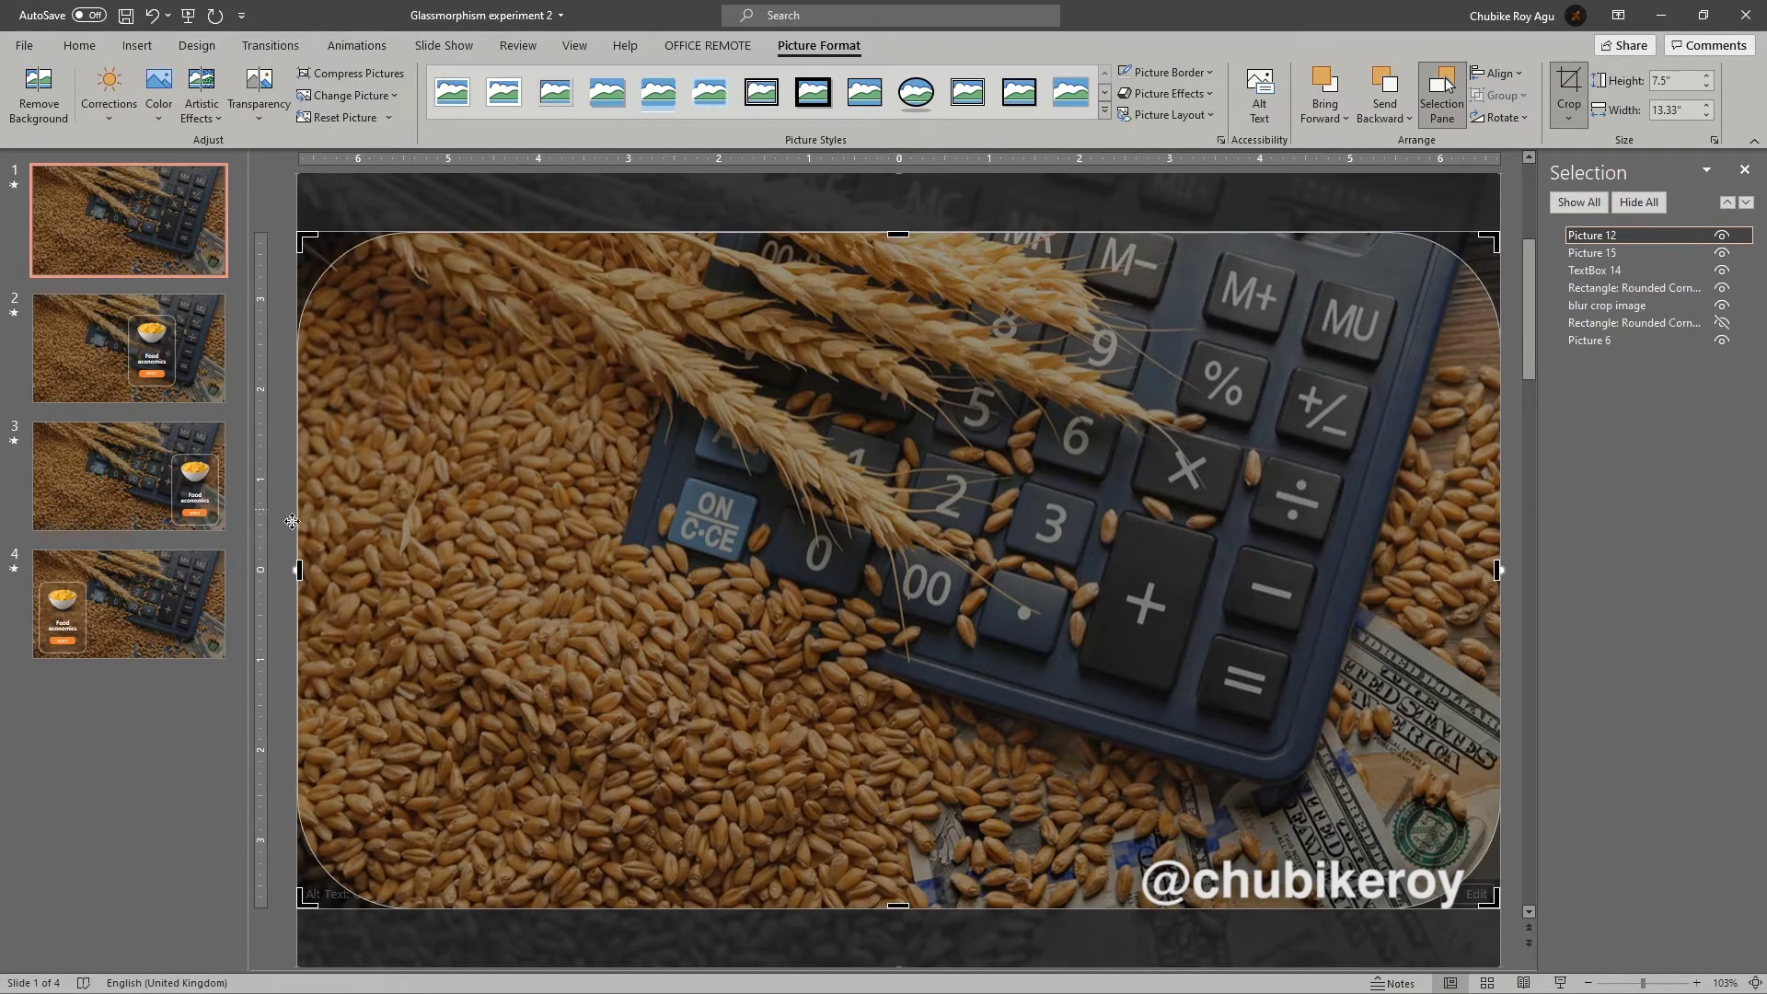
pyautogui.moveTo(300, 569); pyautogui.dragTo(884, 569)
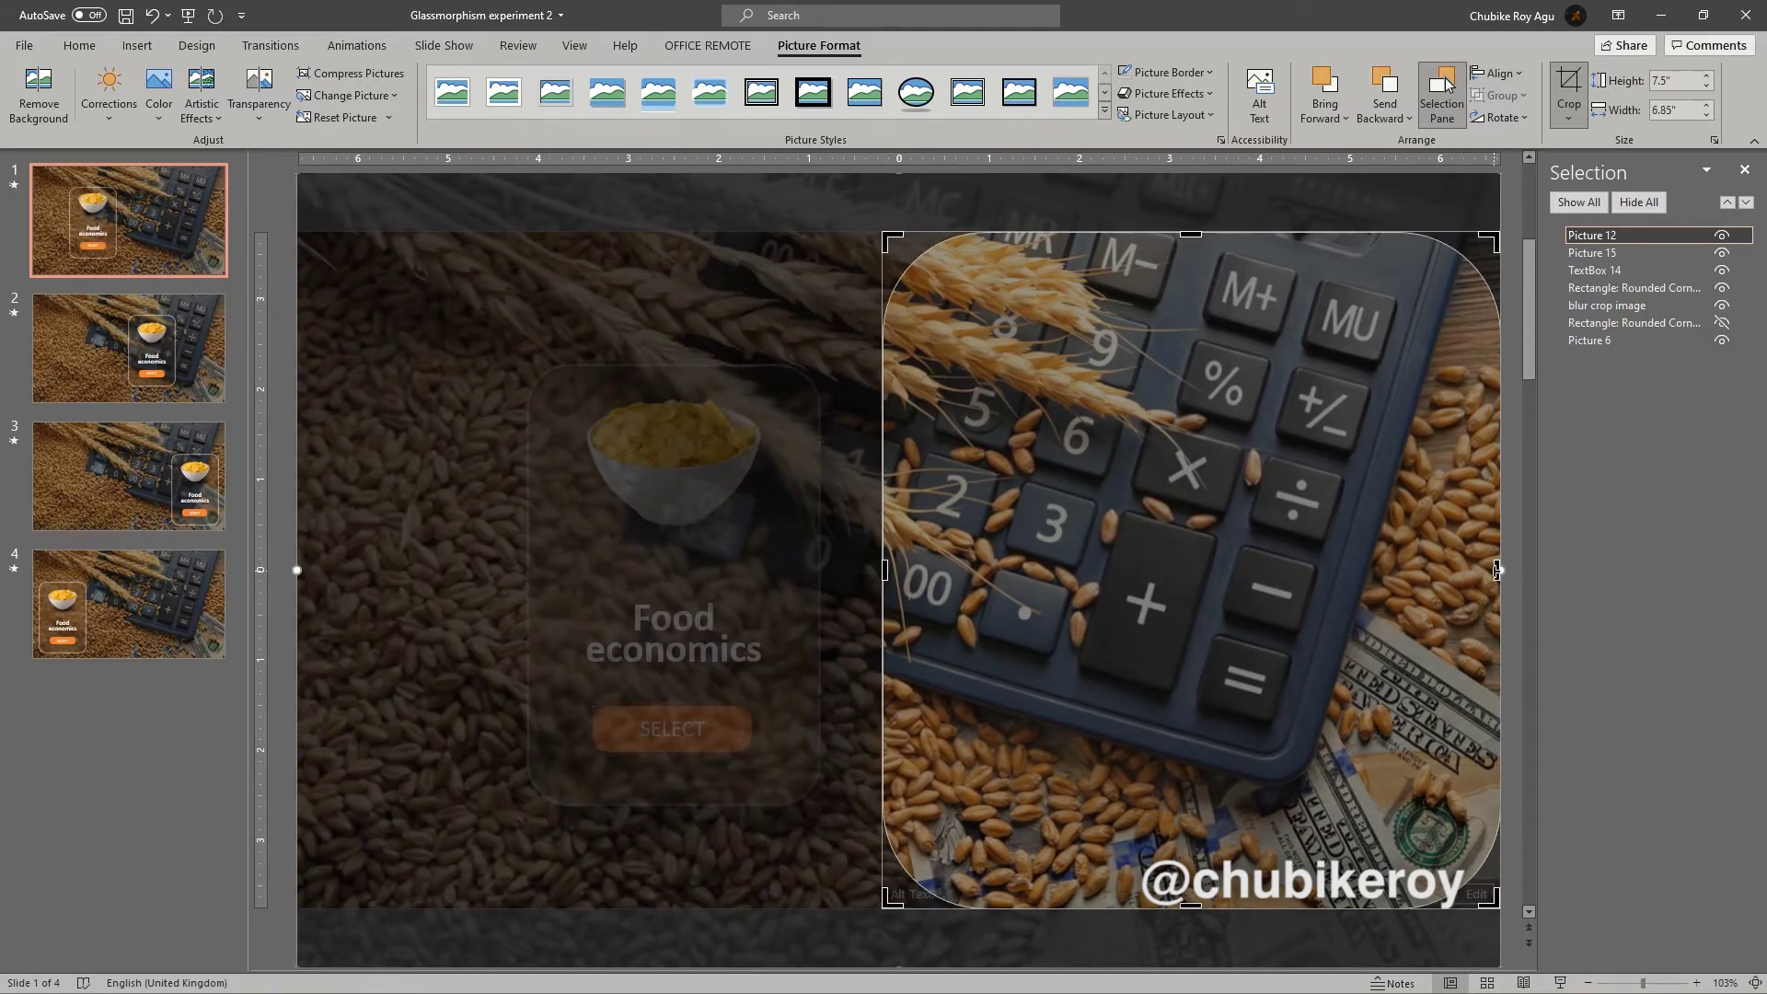
pyautogui.moveTo(1496, 570); pyautogui.dragTo(1222, 560)
pyautogui.moveTo(1052, 232); pyautogui.dragTo(1013, 367)
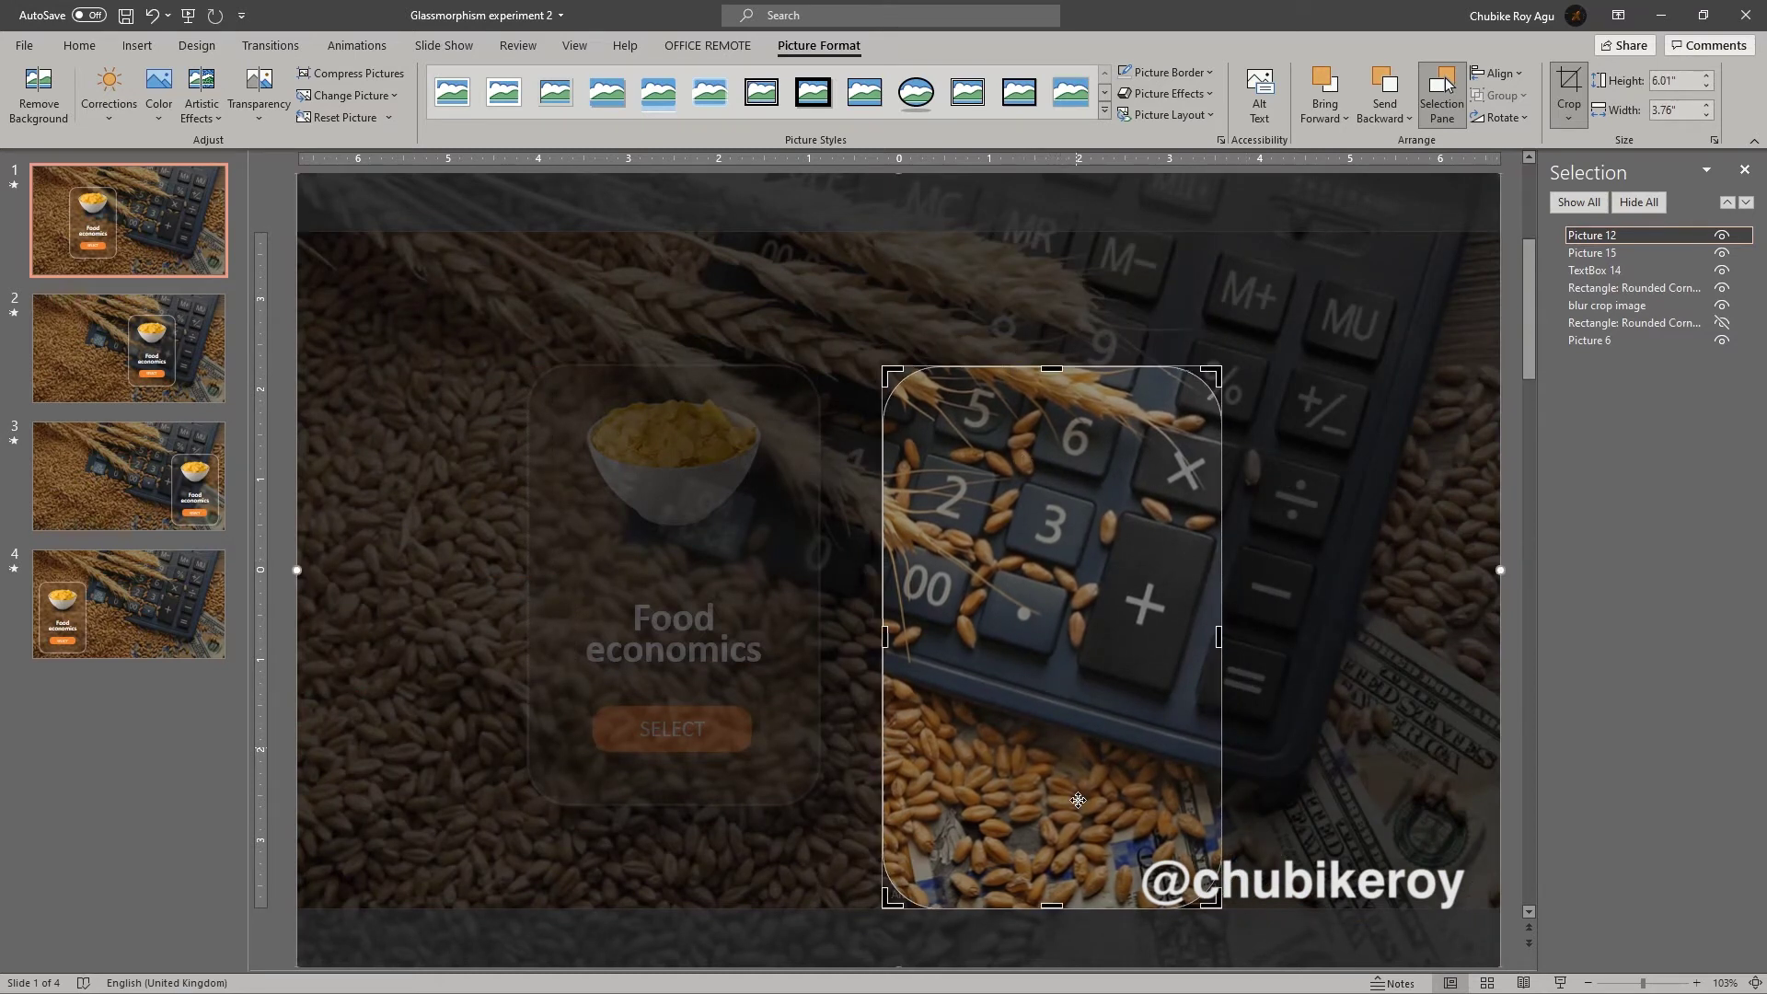
pyautogui.moveTo(1047, 900); pyautogui.dragTo(1029, 804)
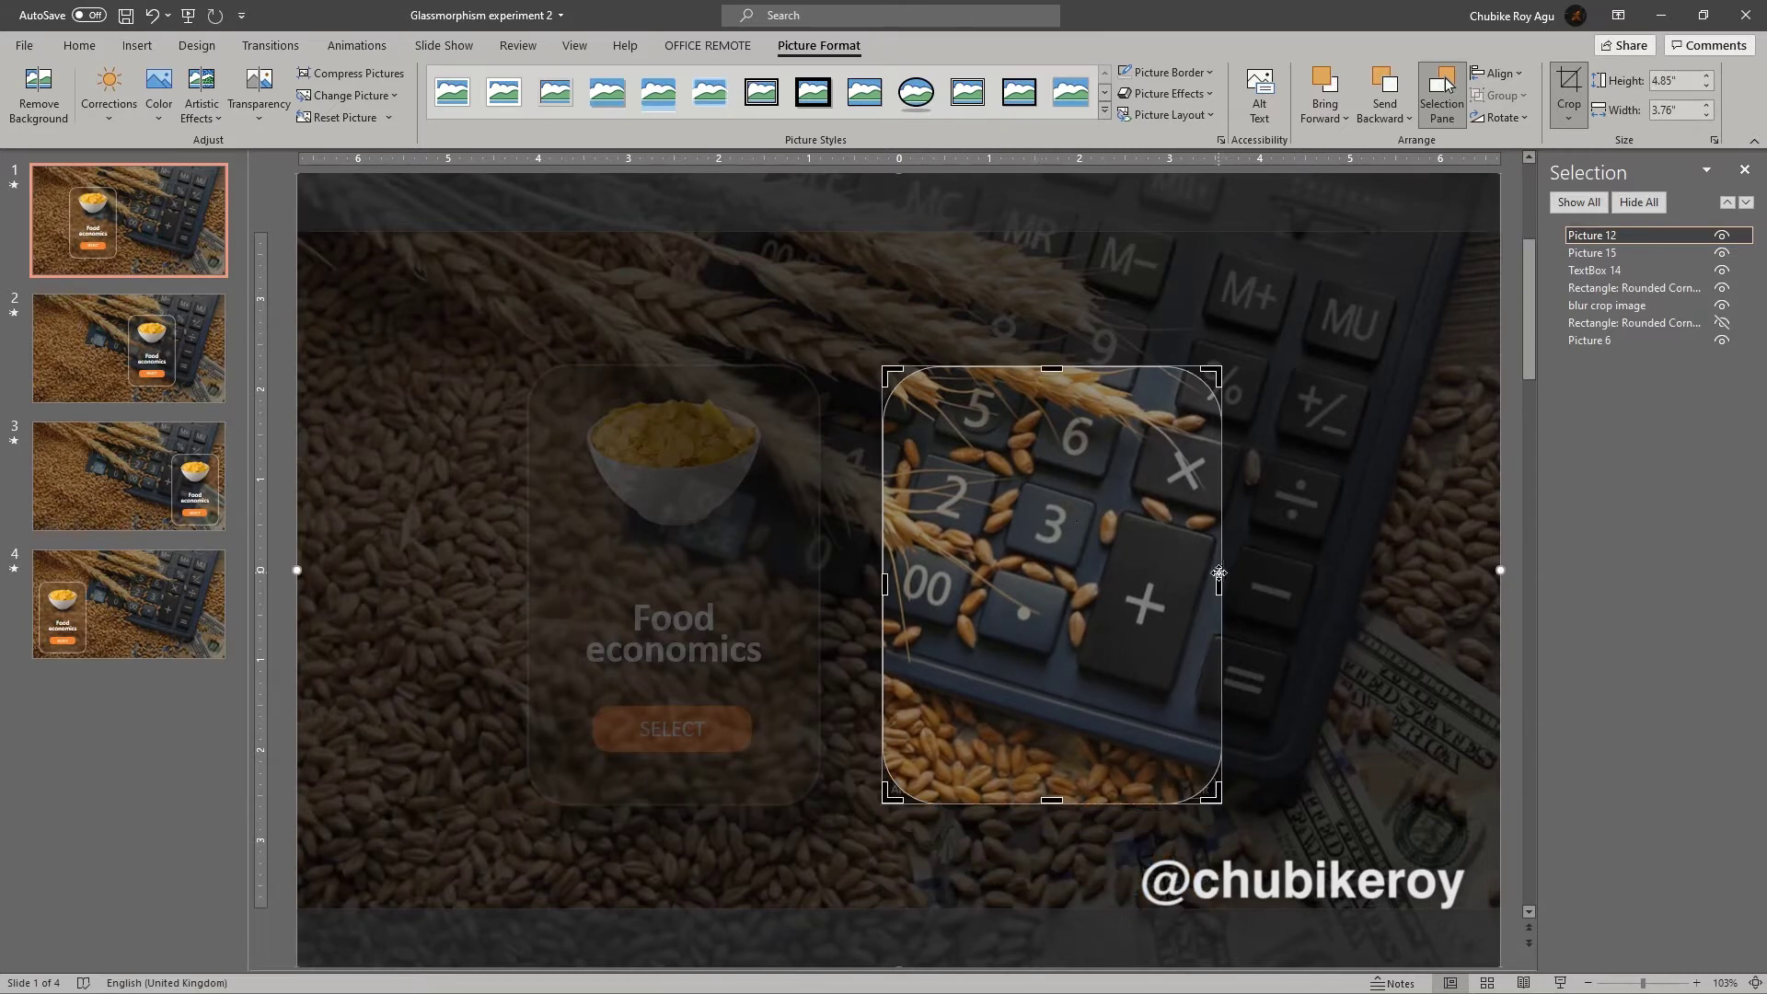
pyautogui.moveTo(1218, 575); pyautogui.dragTo(1186, 580)
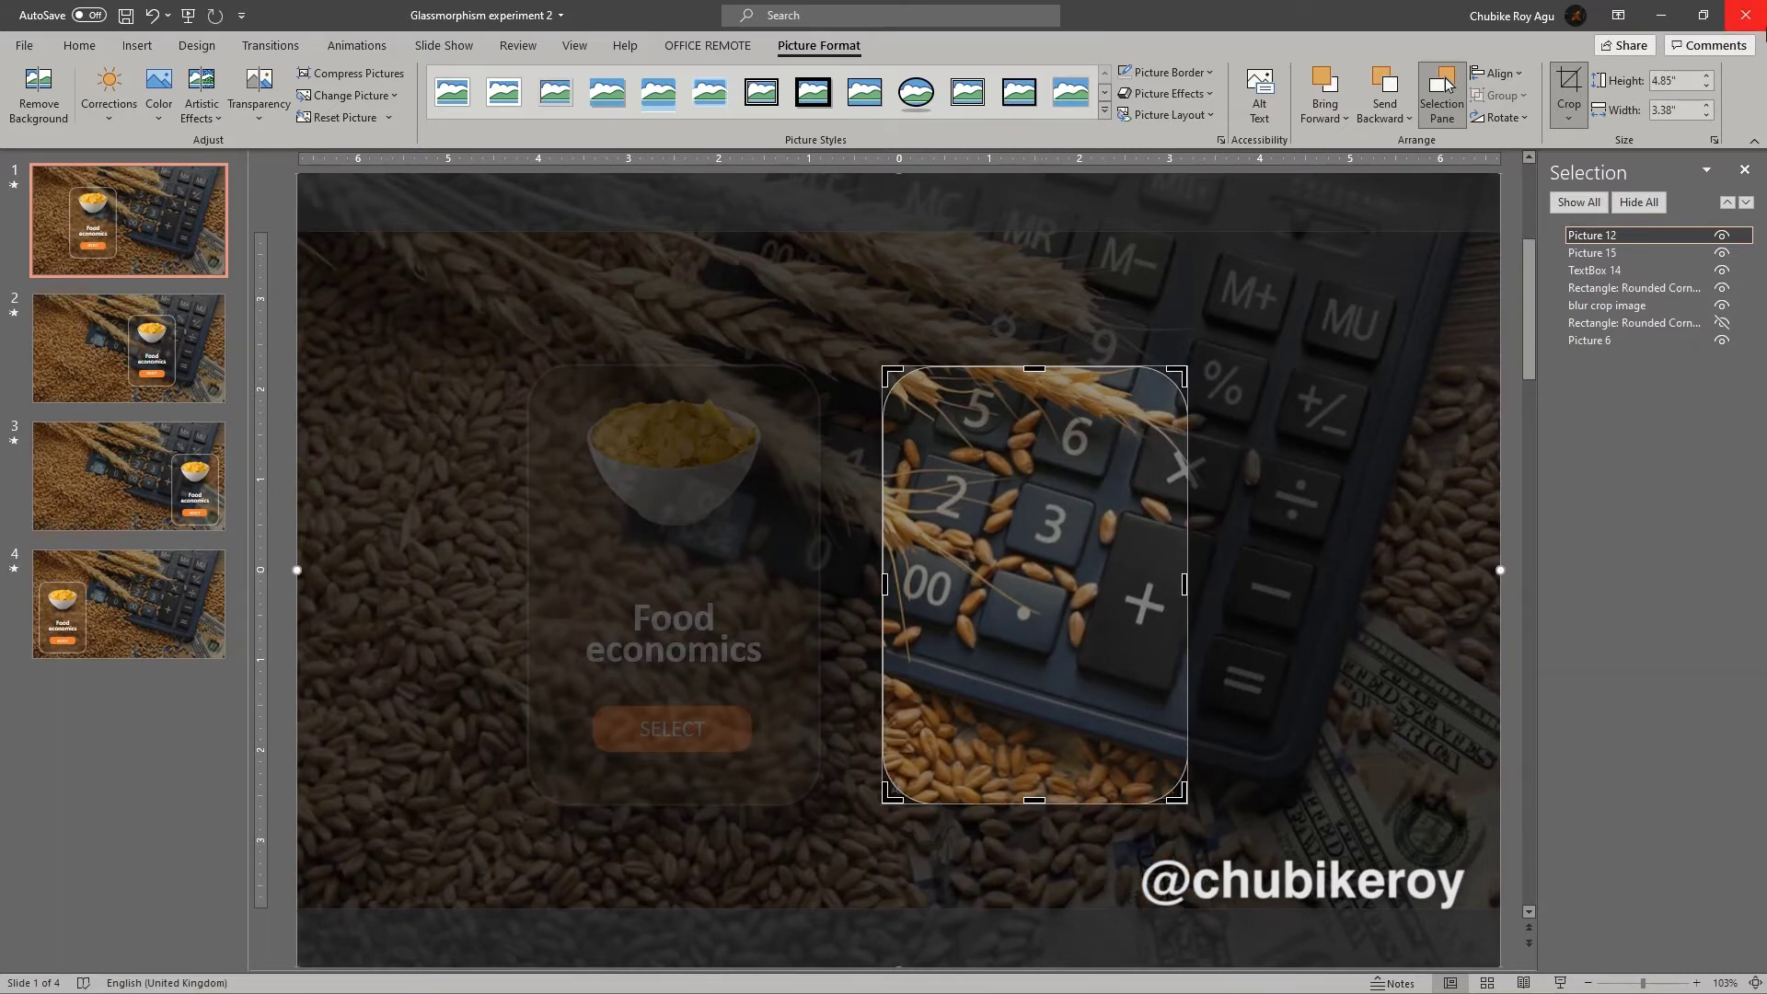
pyautogui.click(1566, 85)
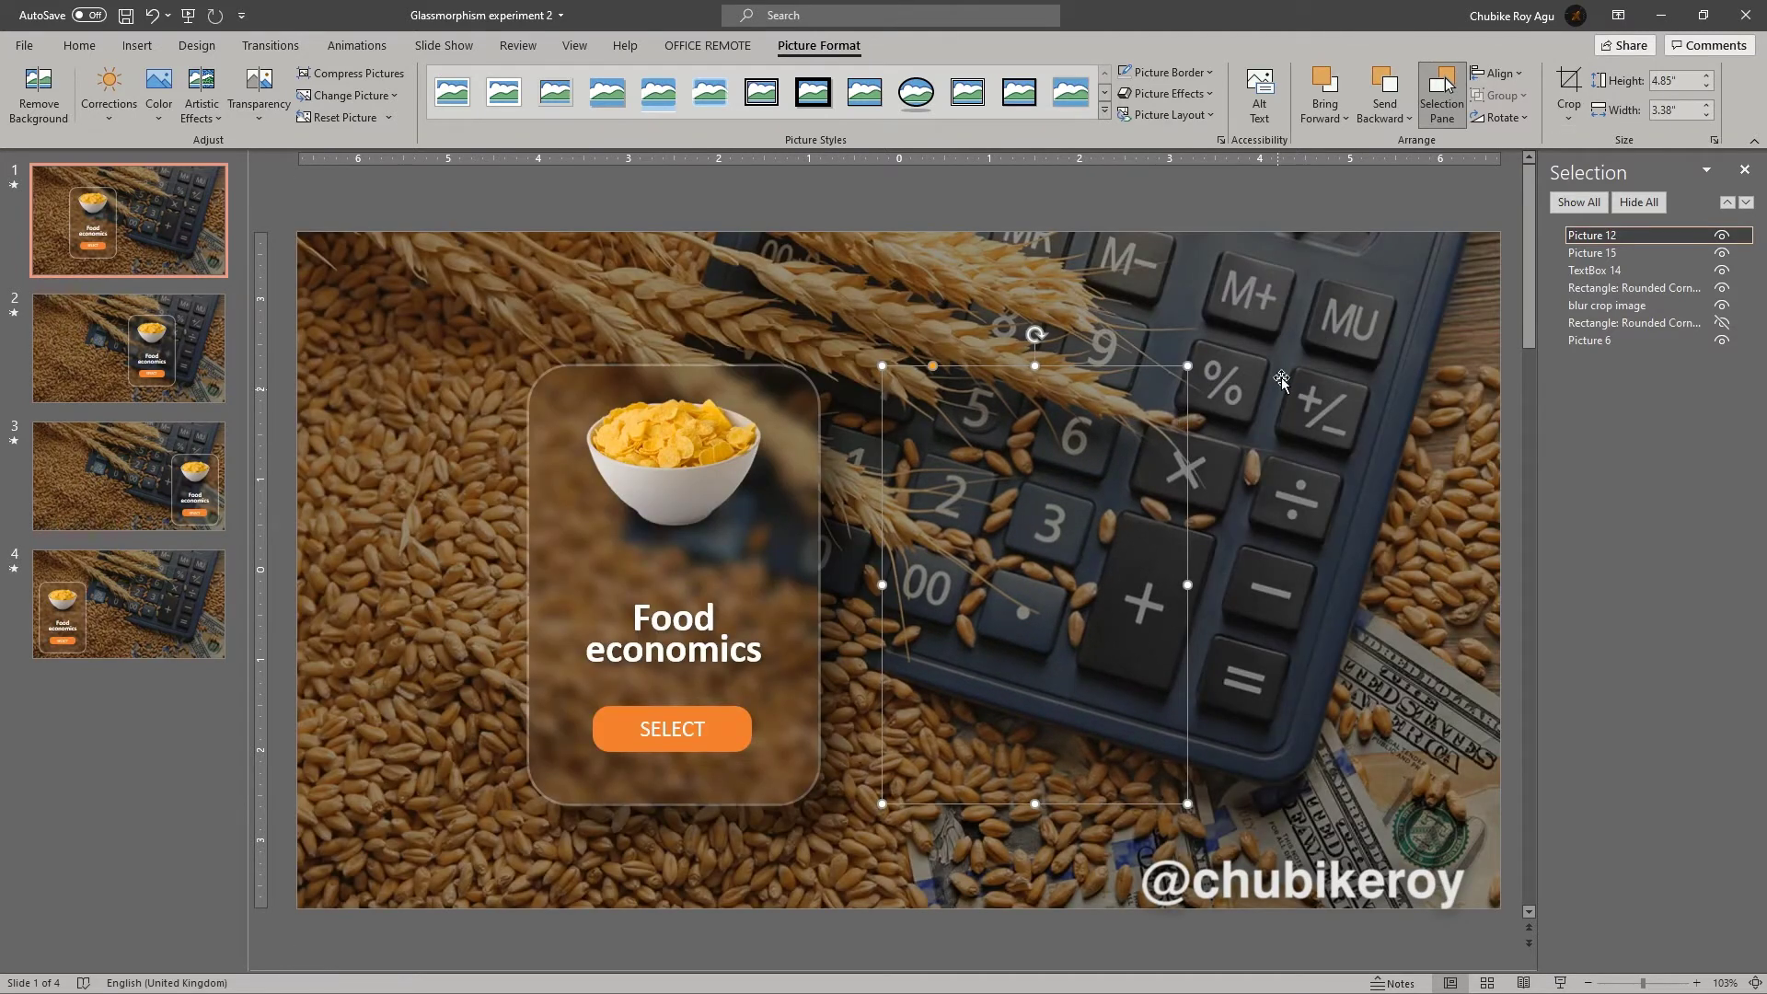
# Set the rounded picture's Picture Corrections sharpness to -87% for a frosted-glass blur.
pyautogui.rightClick(1113, 440)
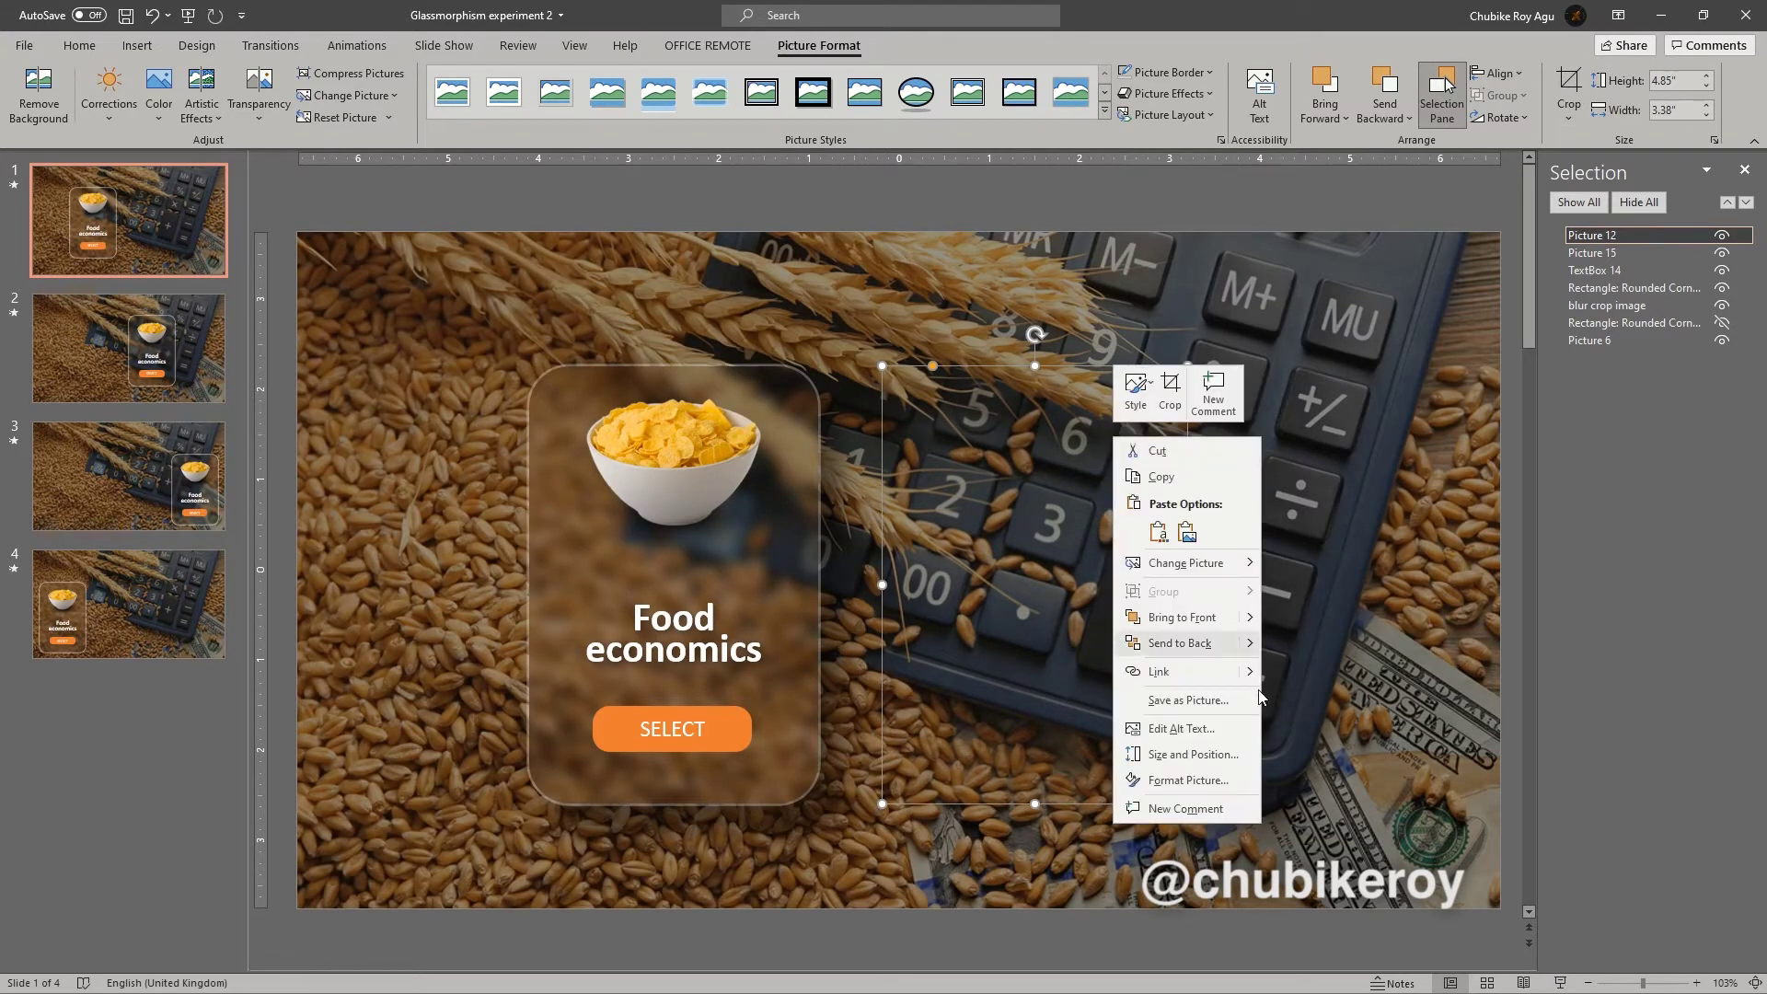
pyautogui.click(1188, 780)
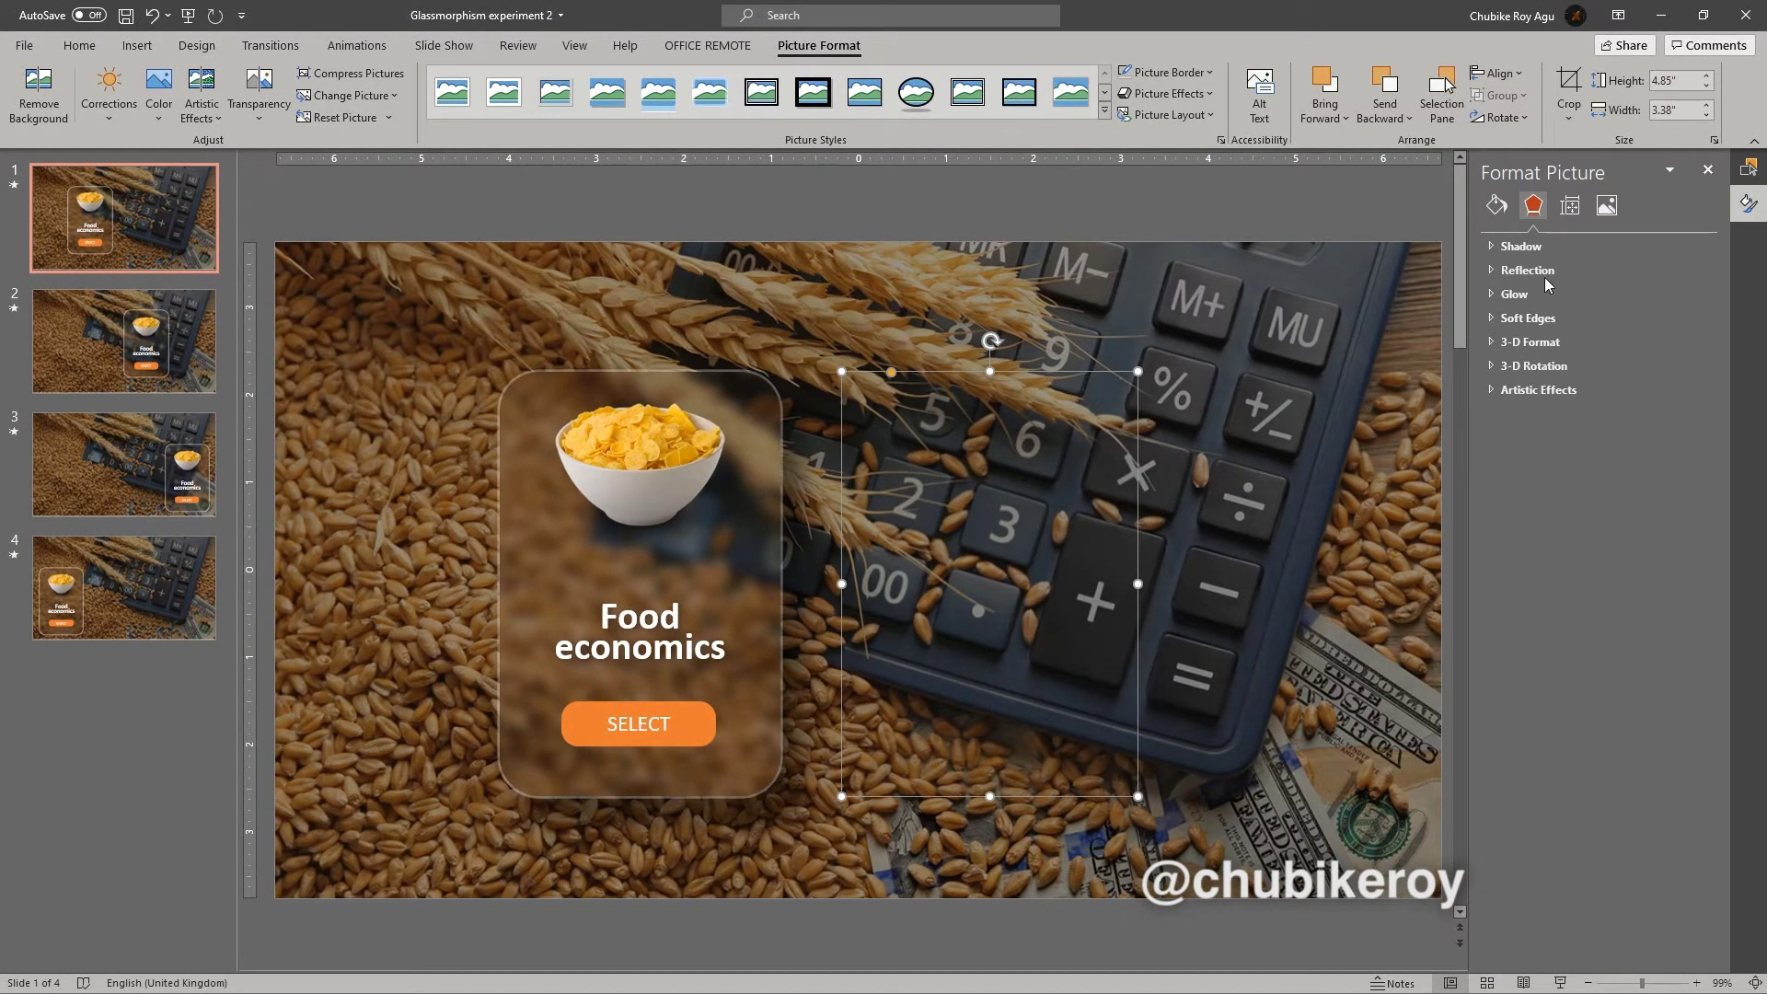
pyautogui.click(1606, 208)
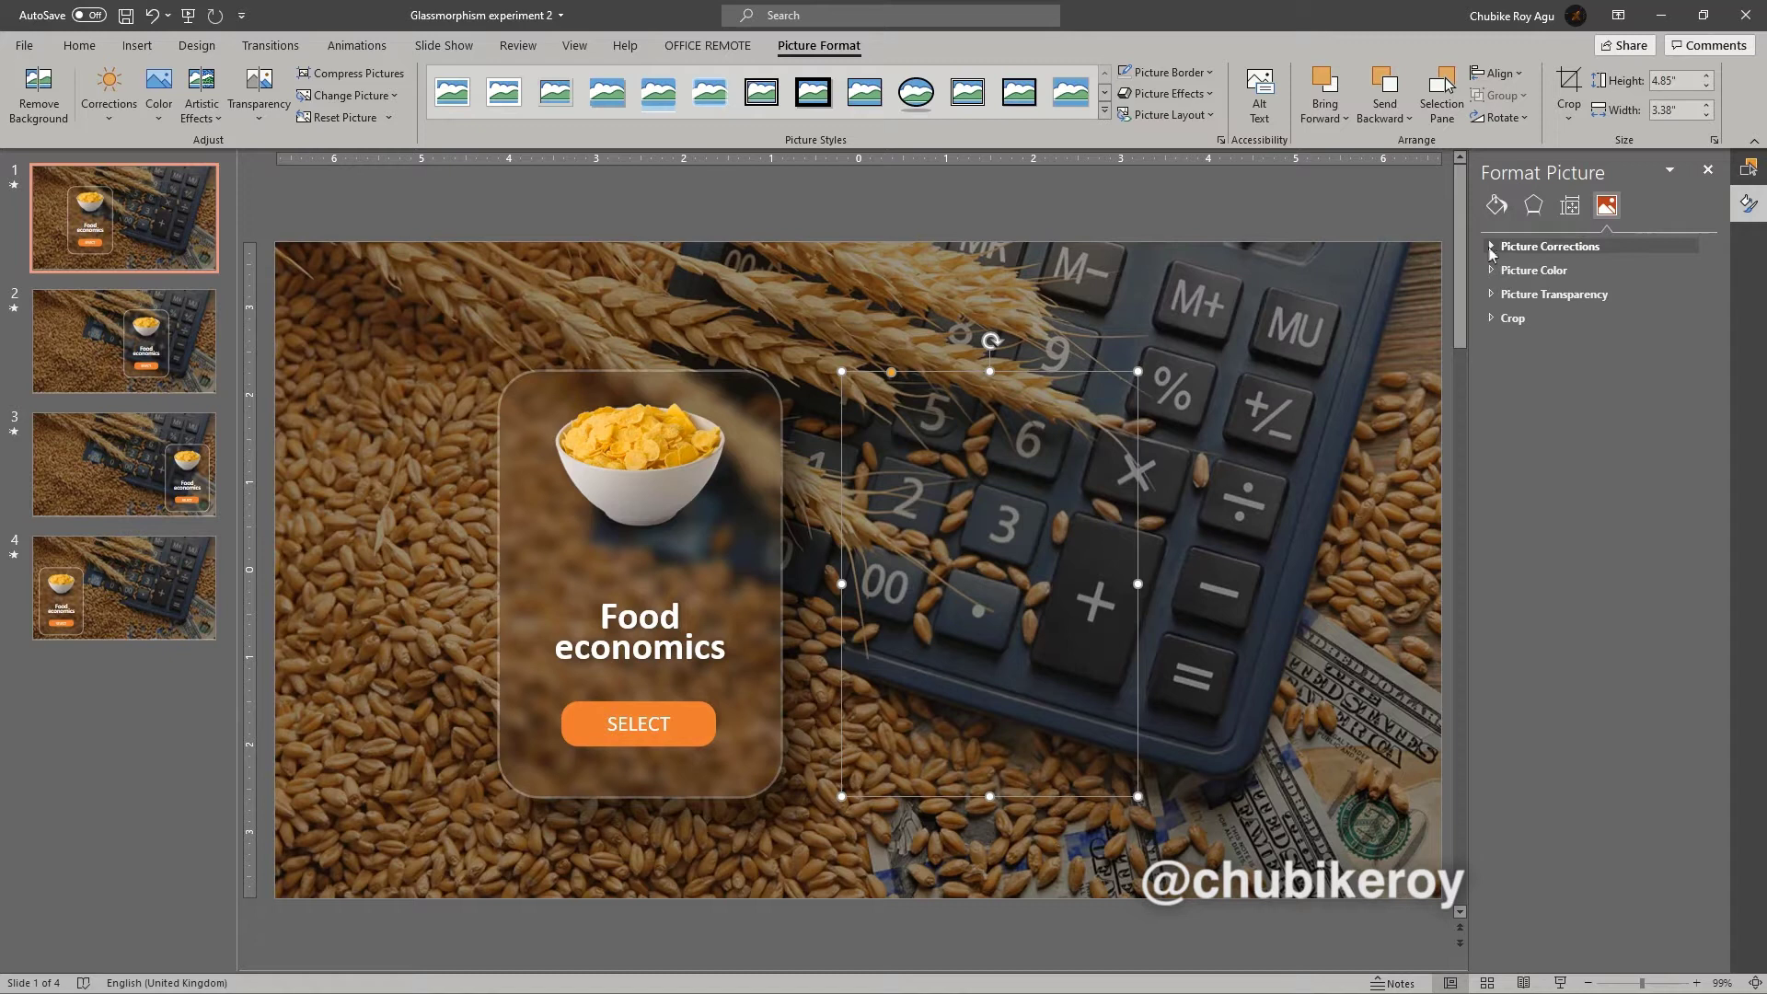
pyautogui.click(1490, 249)
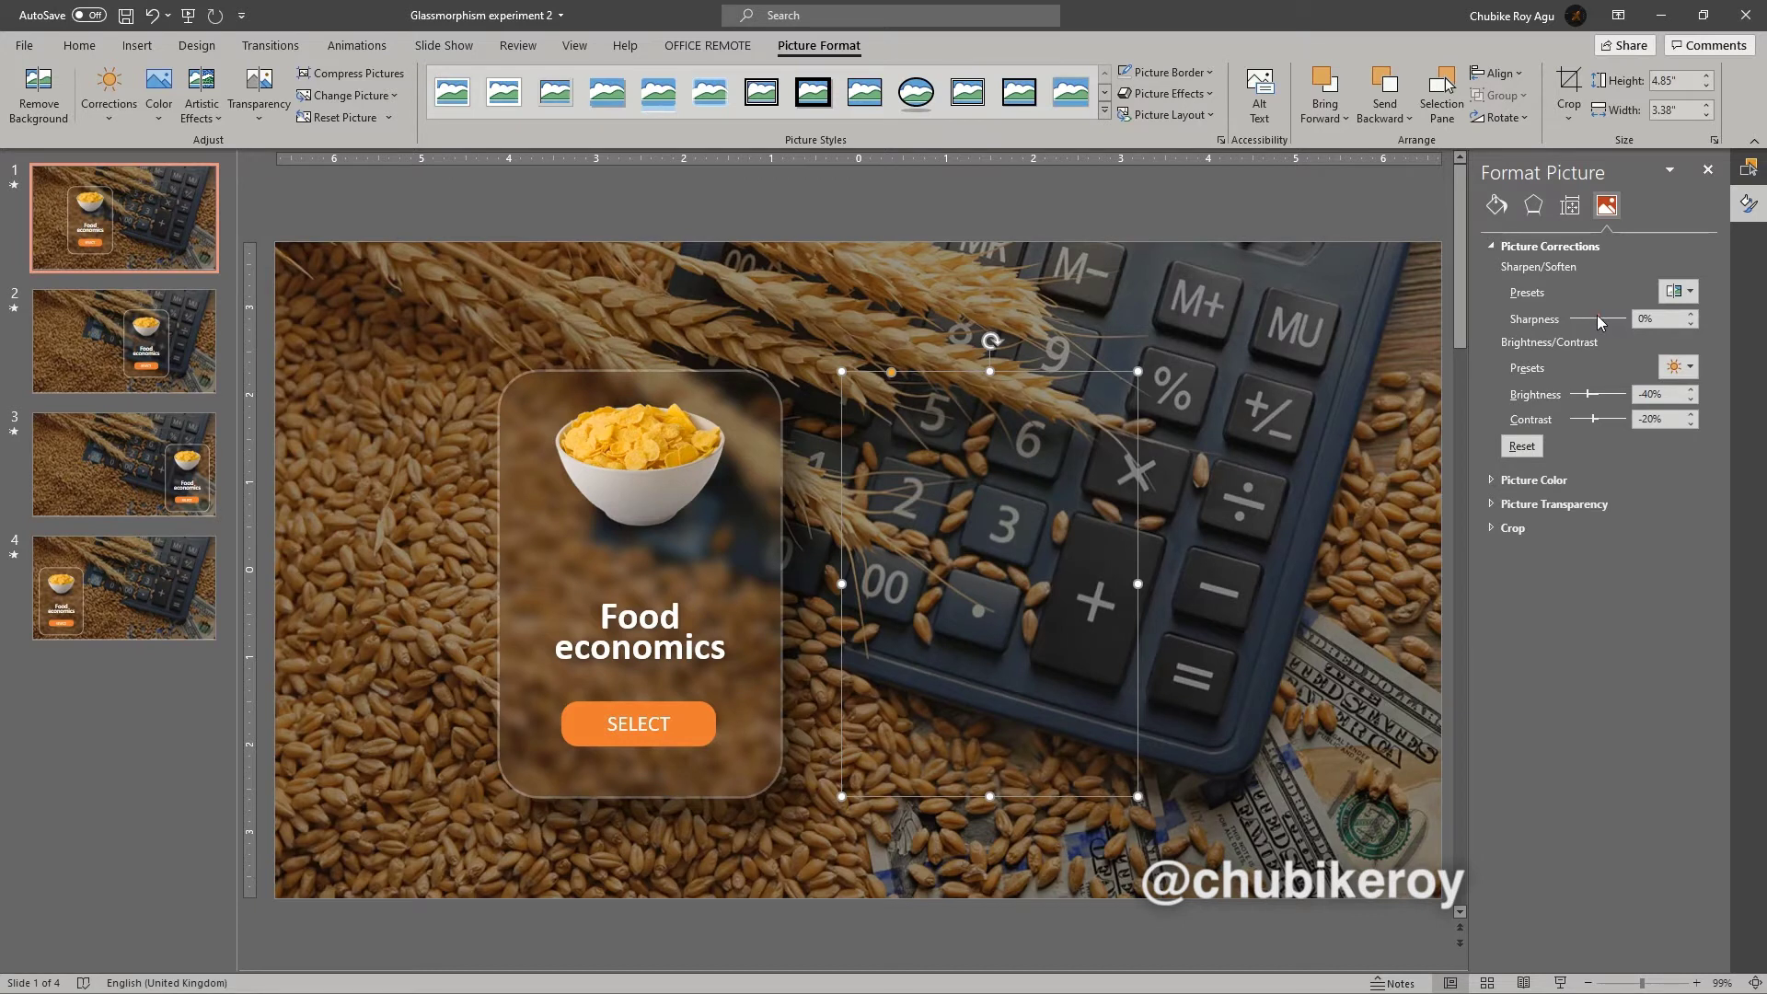
pyautogui.moveTo(1598, 321); pyautogui.dragTo(1580, 315)
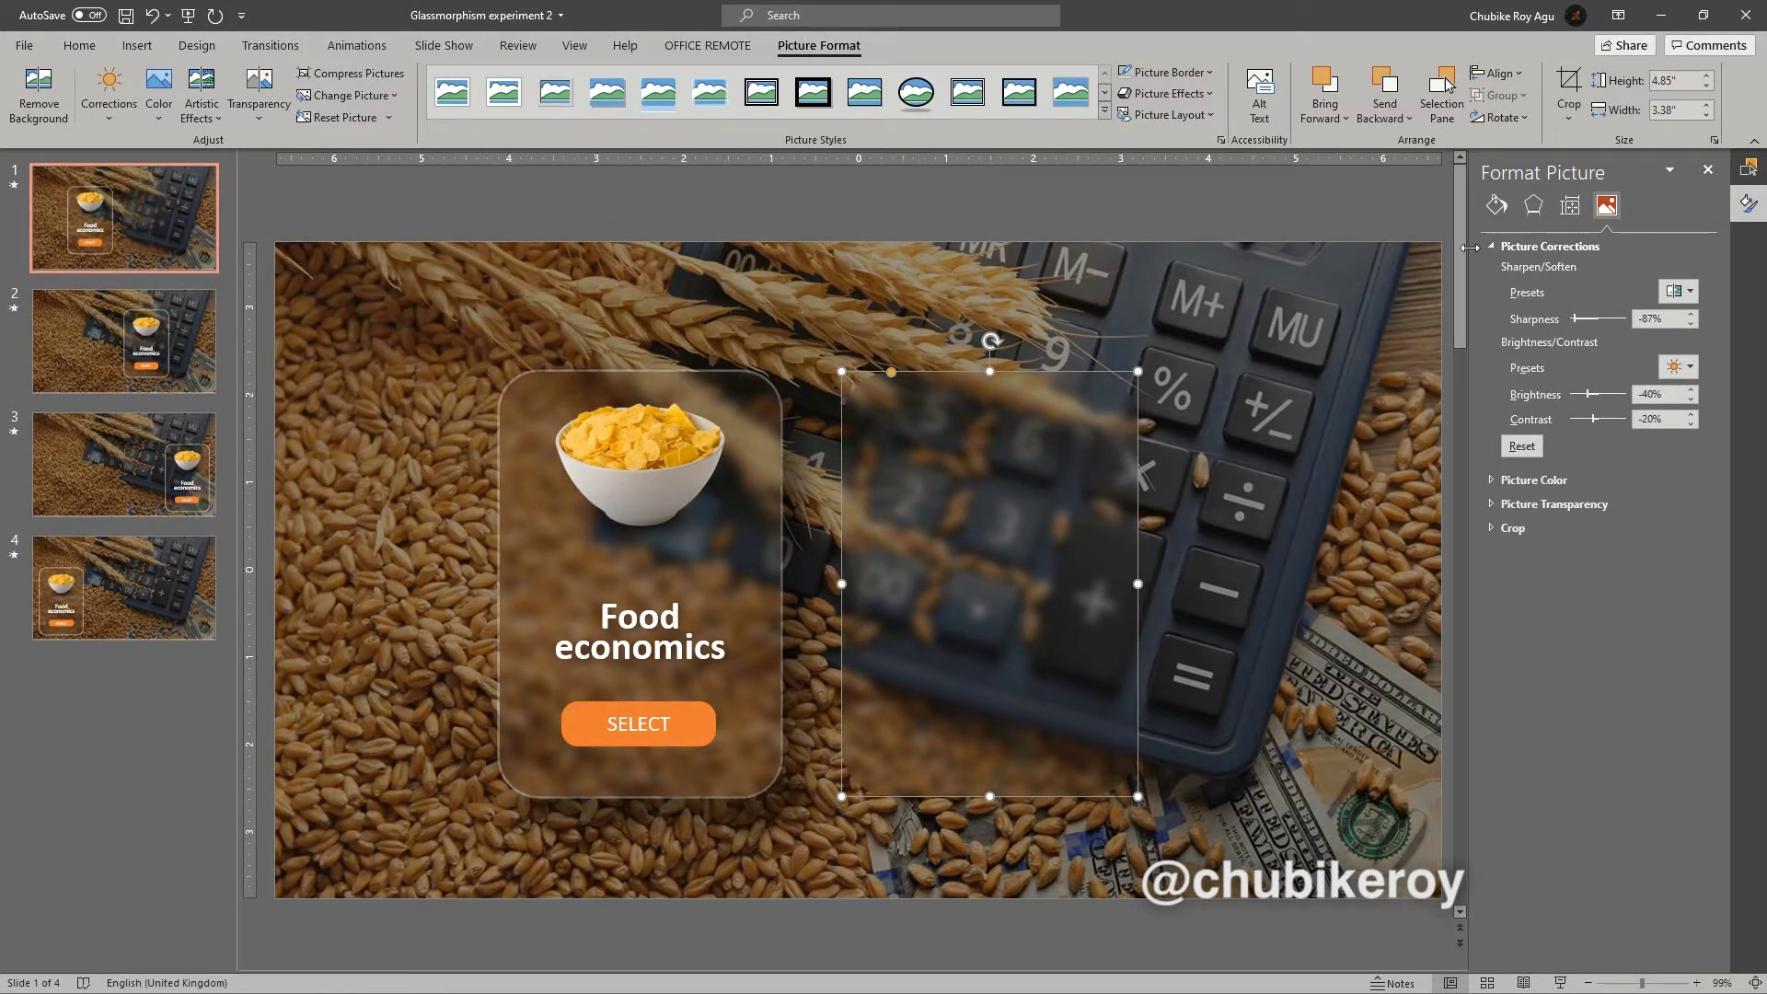
# Give the blurred panel a solid 0.75 pt outline at 58% transparency.
pyautogui.click(766, 336)
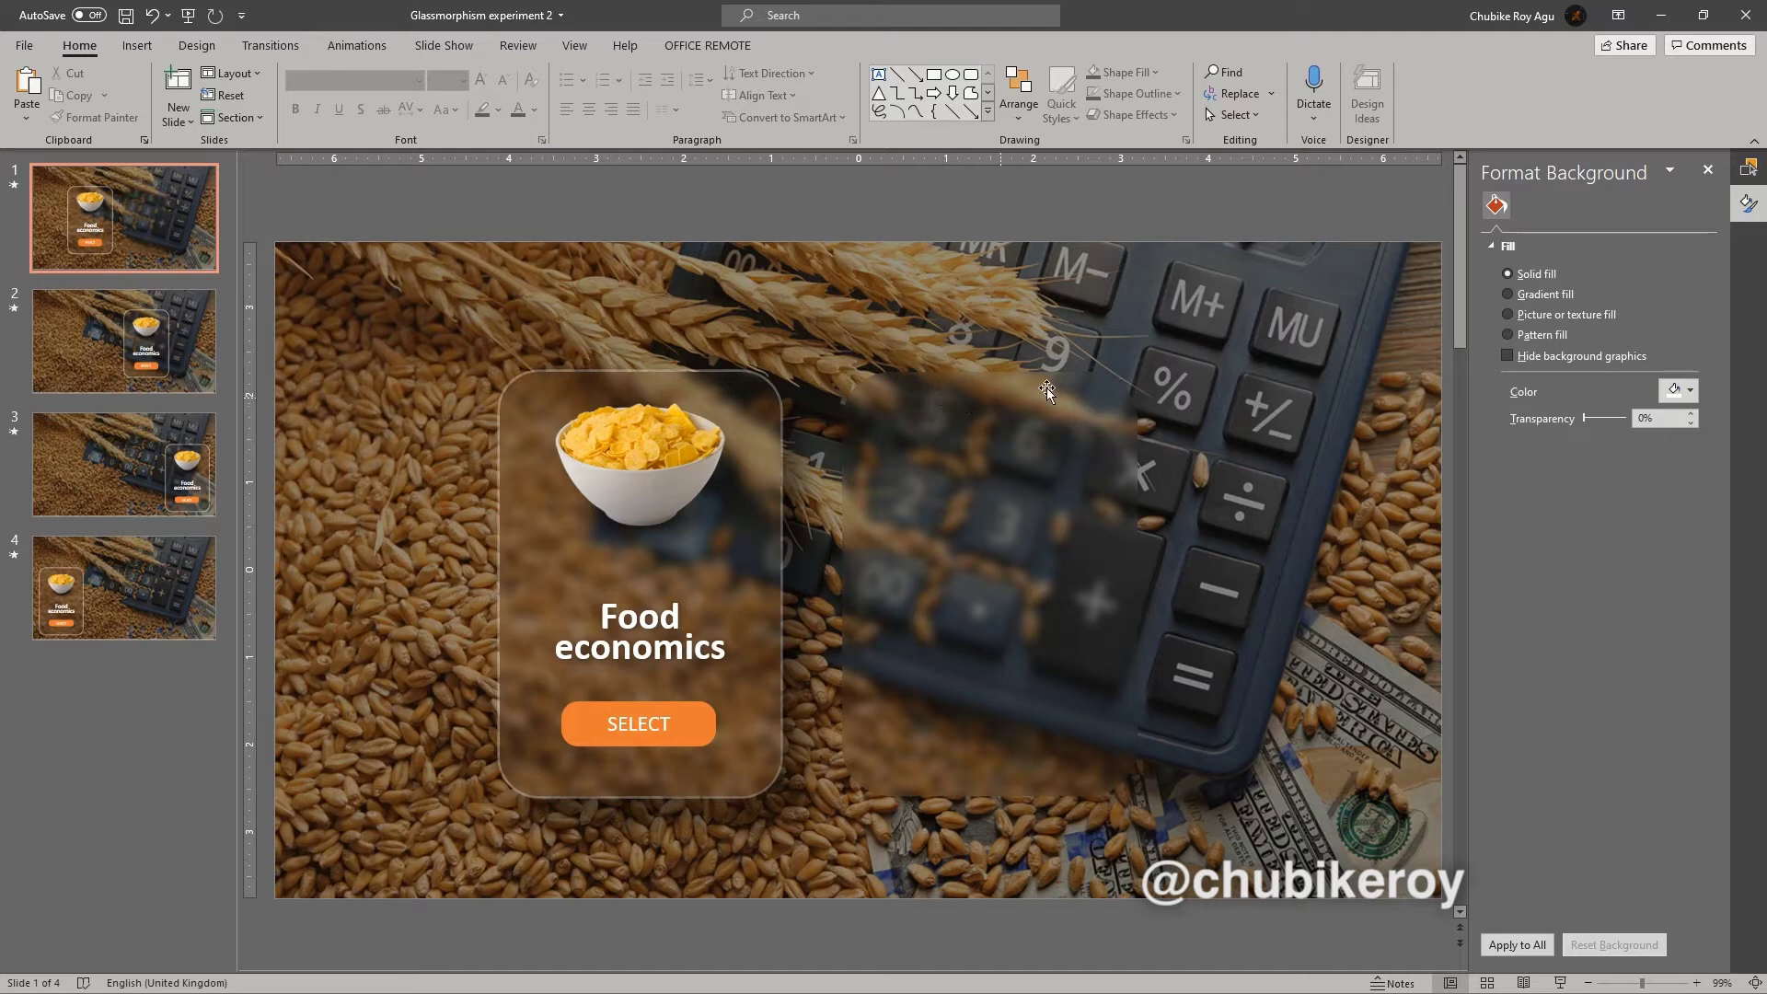
pyautogui.click(934, 435)
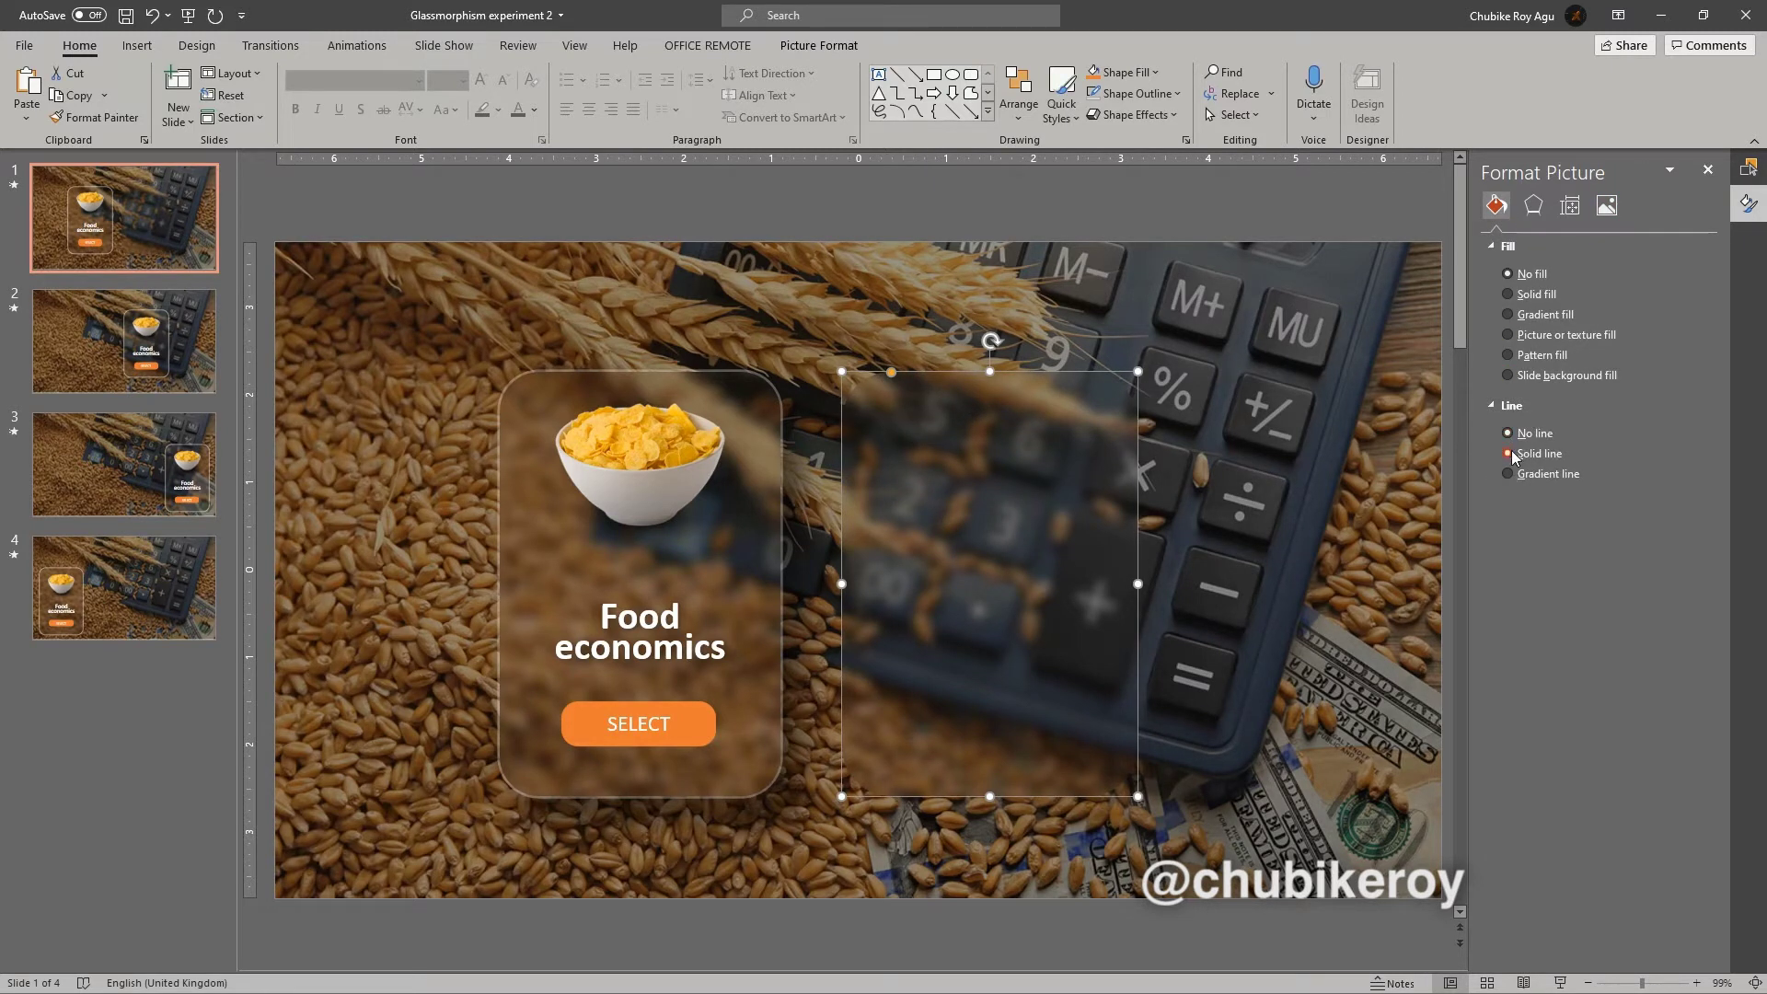
pyautogui.click(1512, 451)
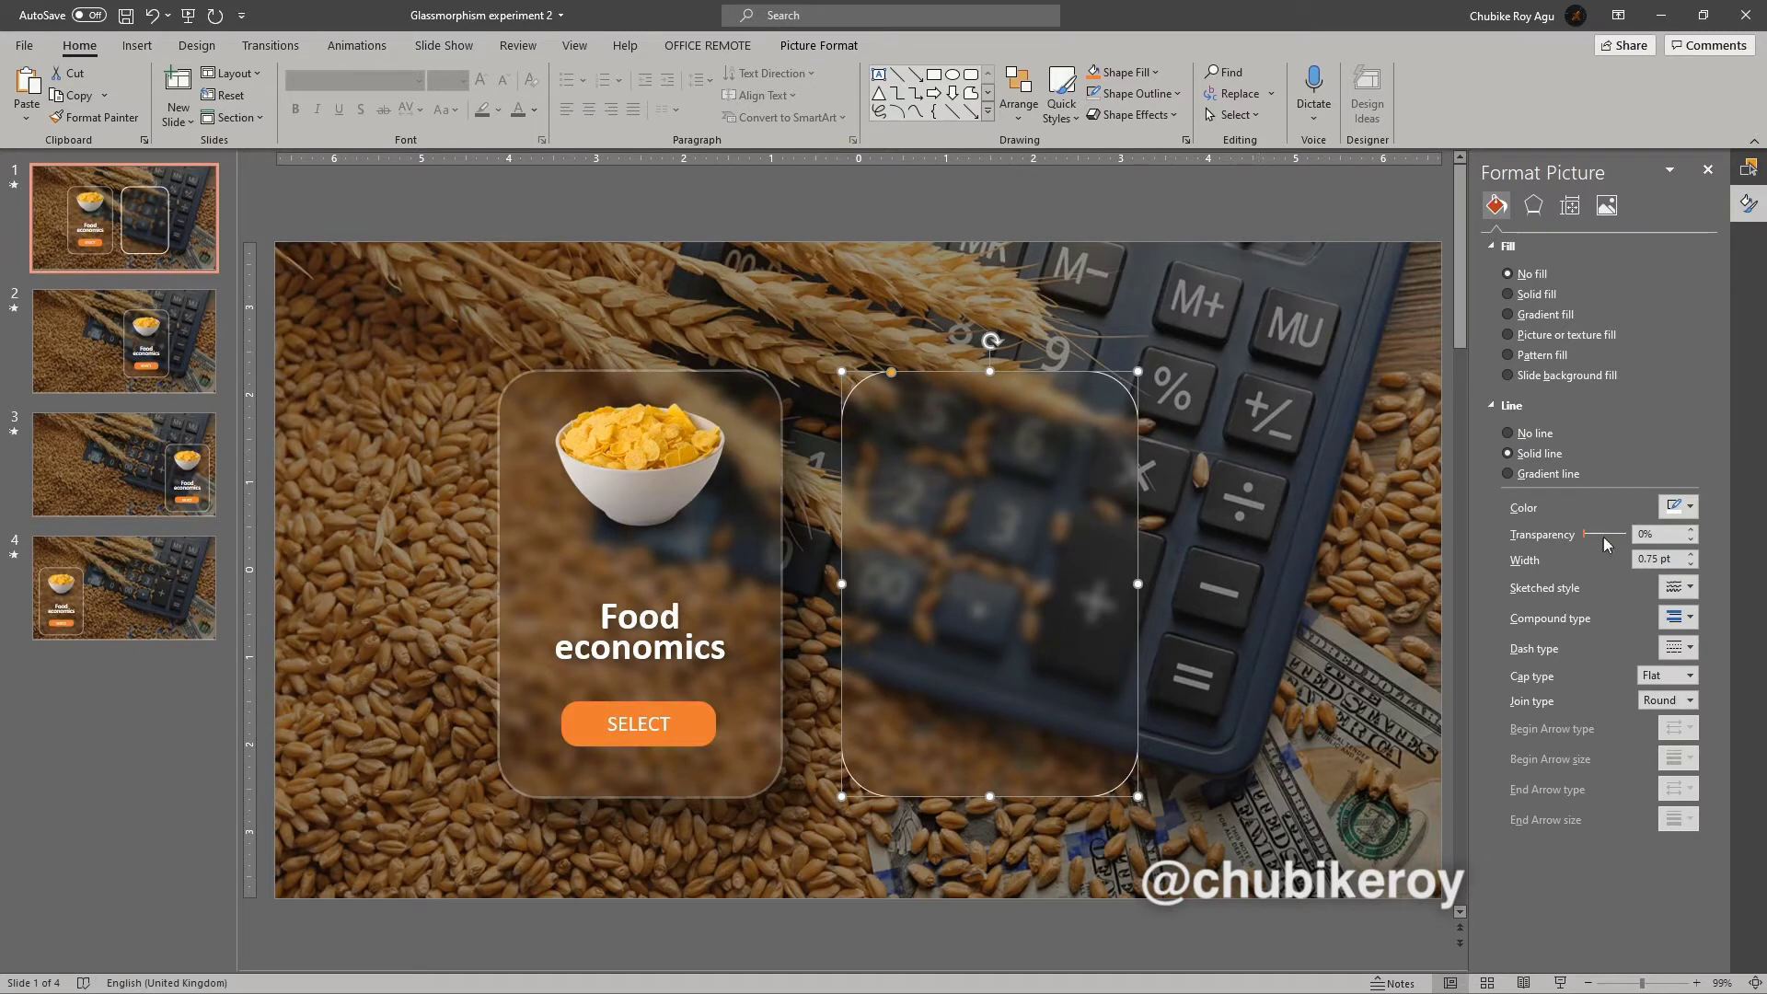
pyautogui.moveTo(1586, 539); pyautogui.dragTo(1598, 541)
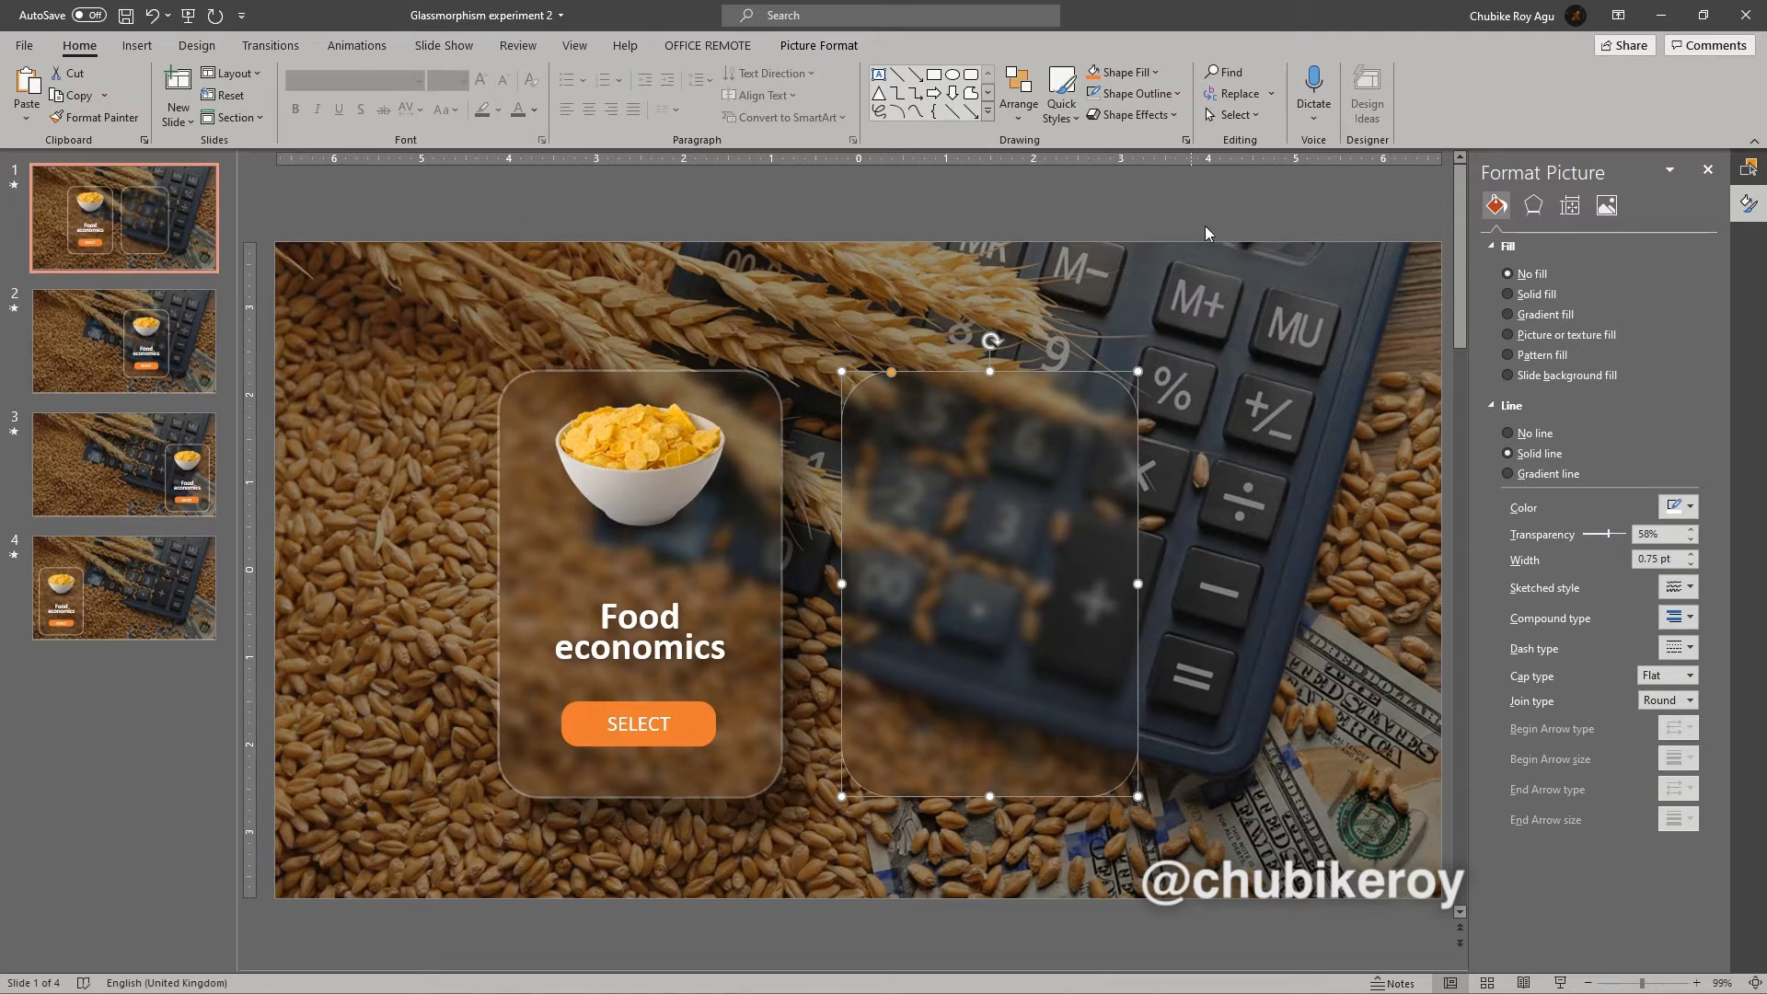
pyautogui.click(1210, 202)
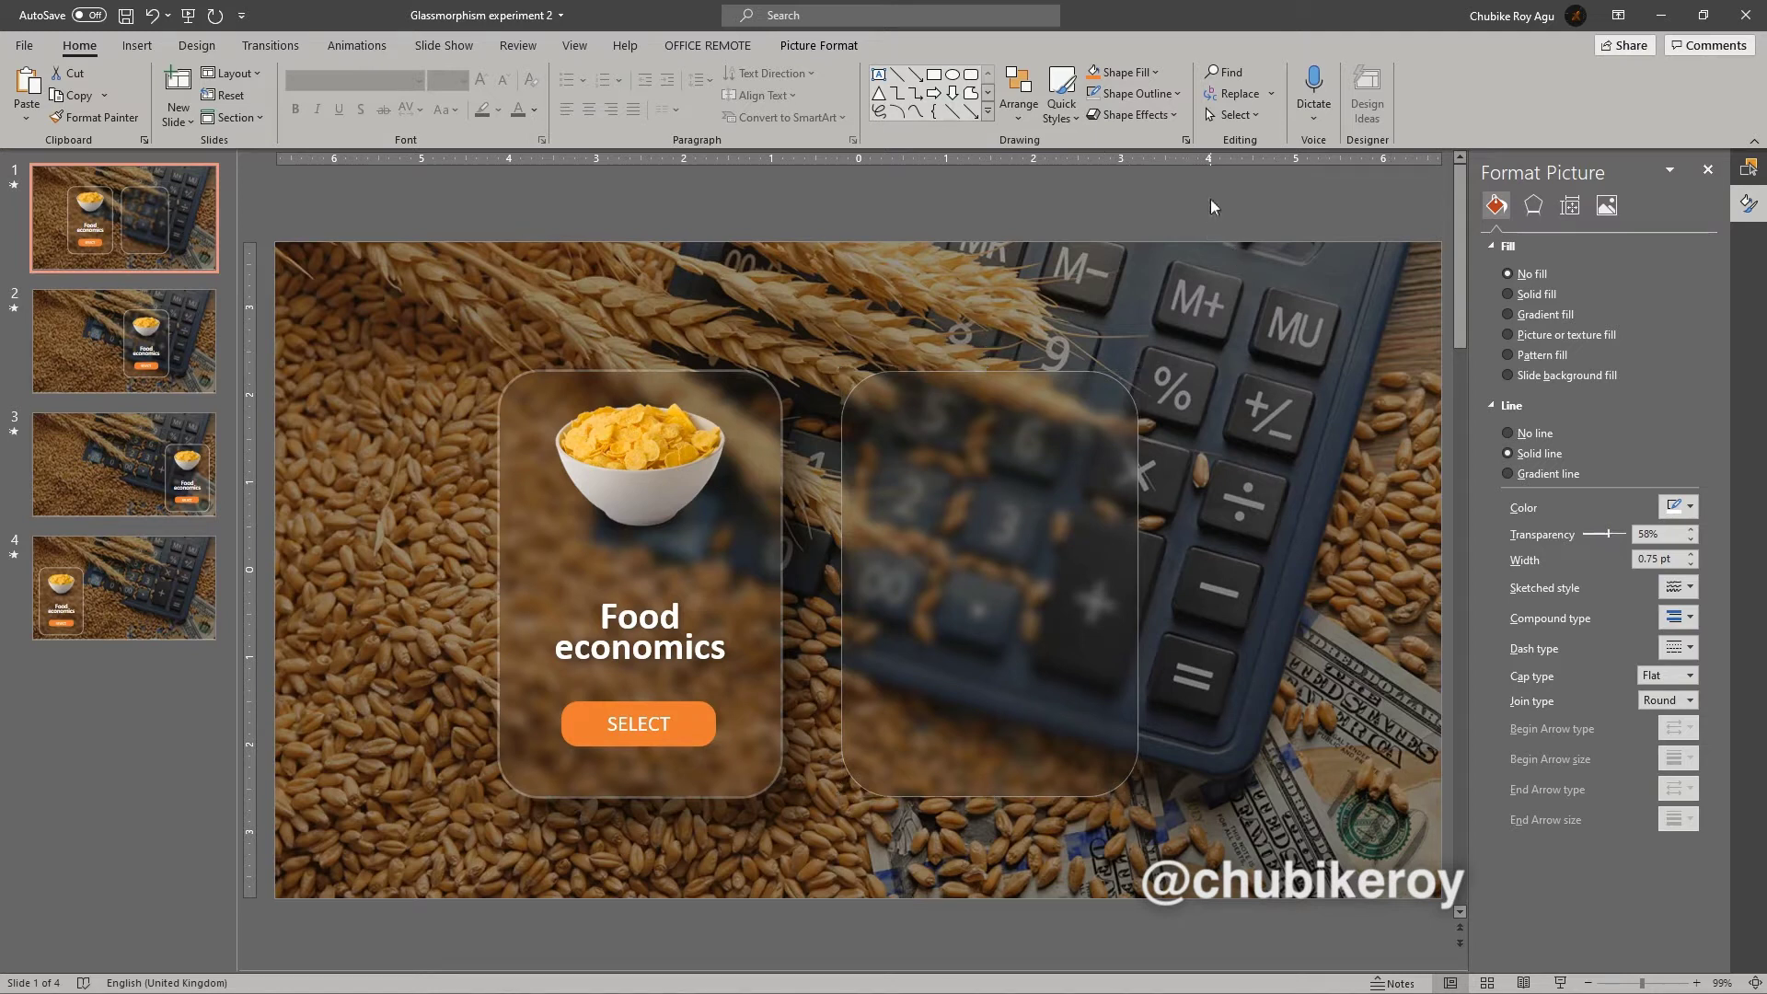
pyautogui.click(1012, 426)
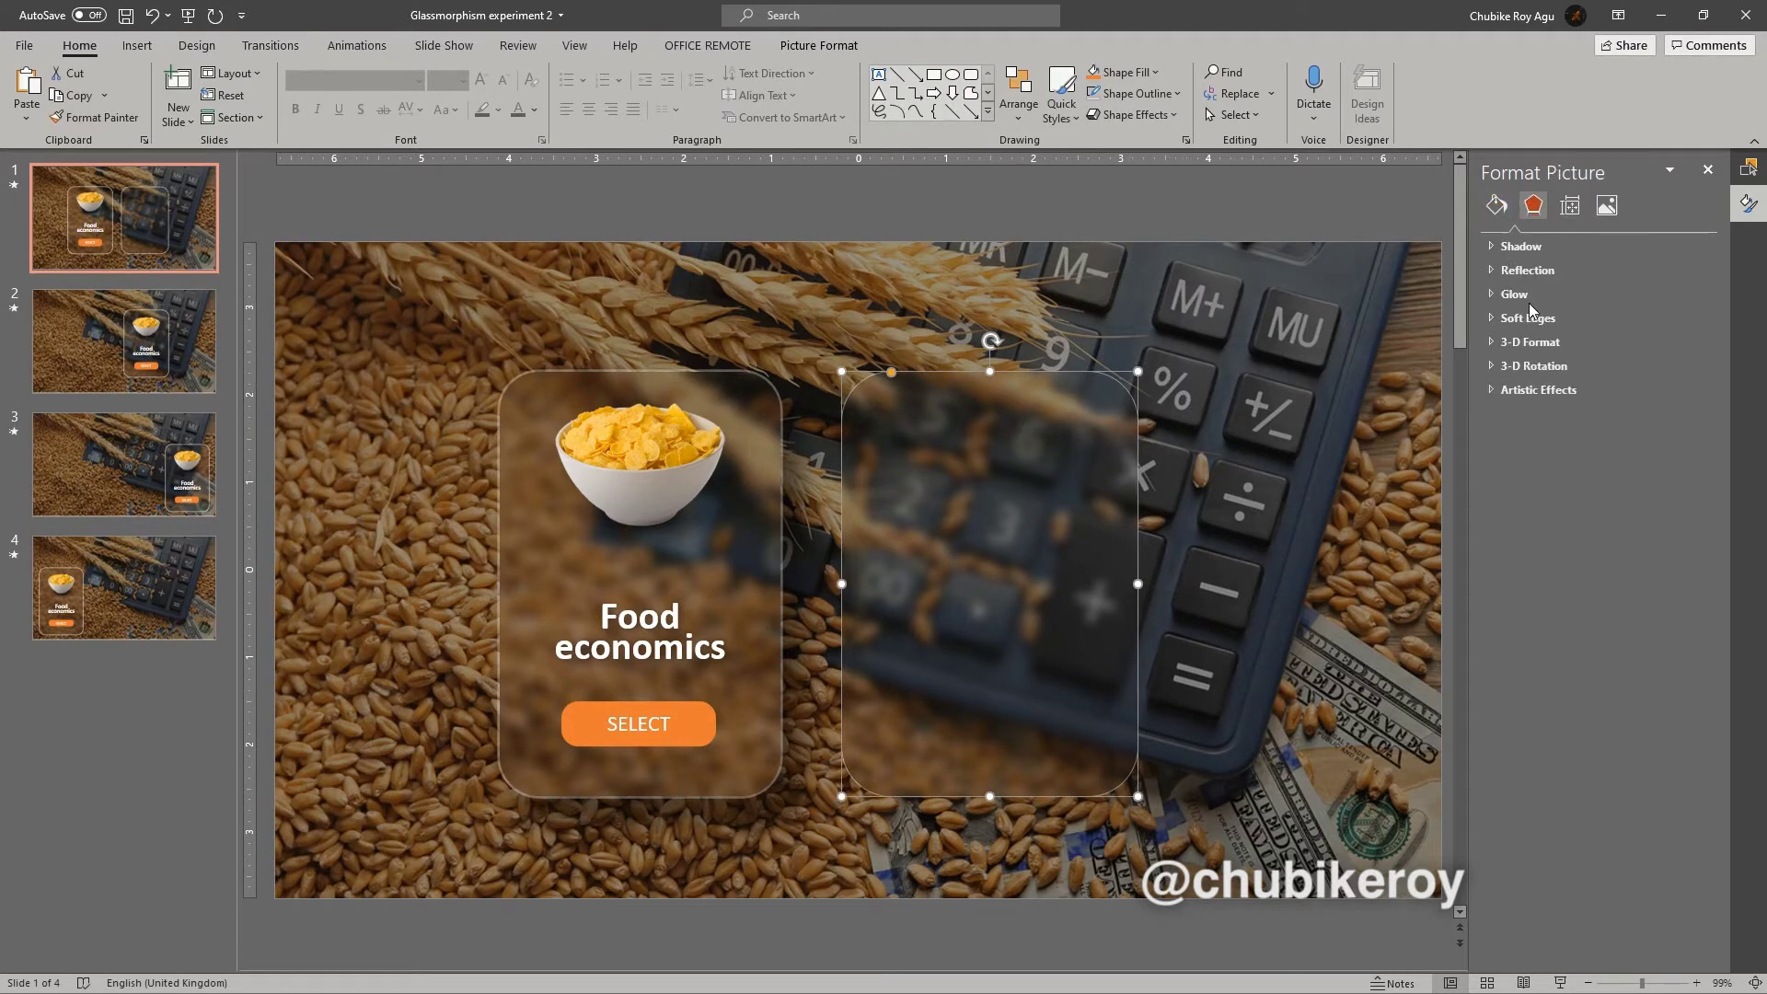
# Add an Offset: Bottom Right shadow with 42% transparency, 32 pt blur and 31 pt distance.
pyautogui.click(1495, 247)
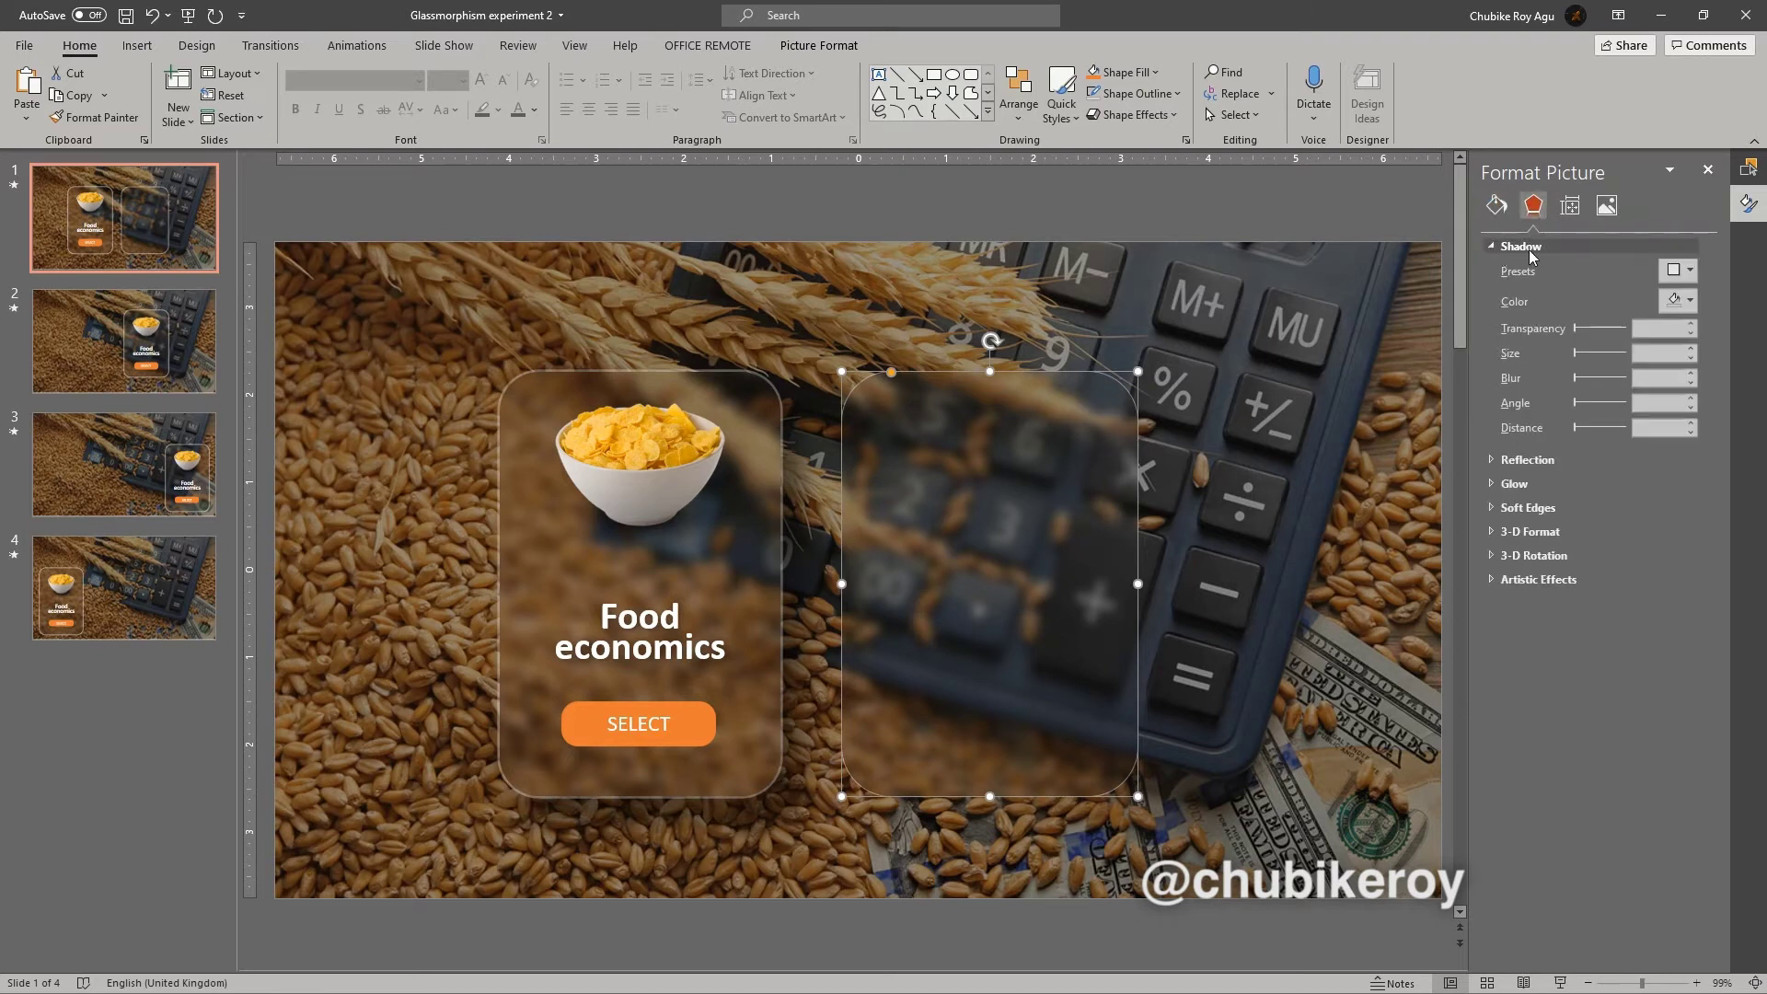
pyautogui.click(1690, 273)
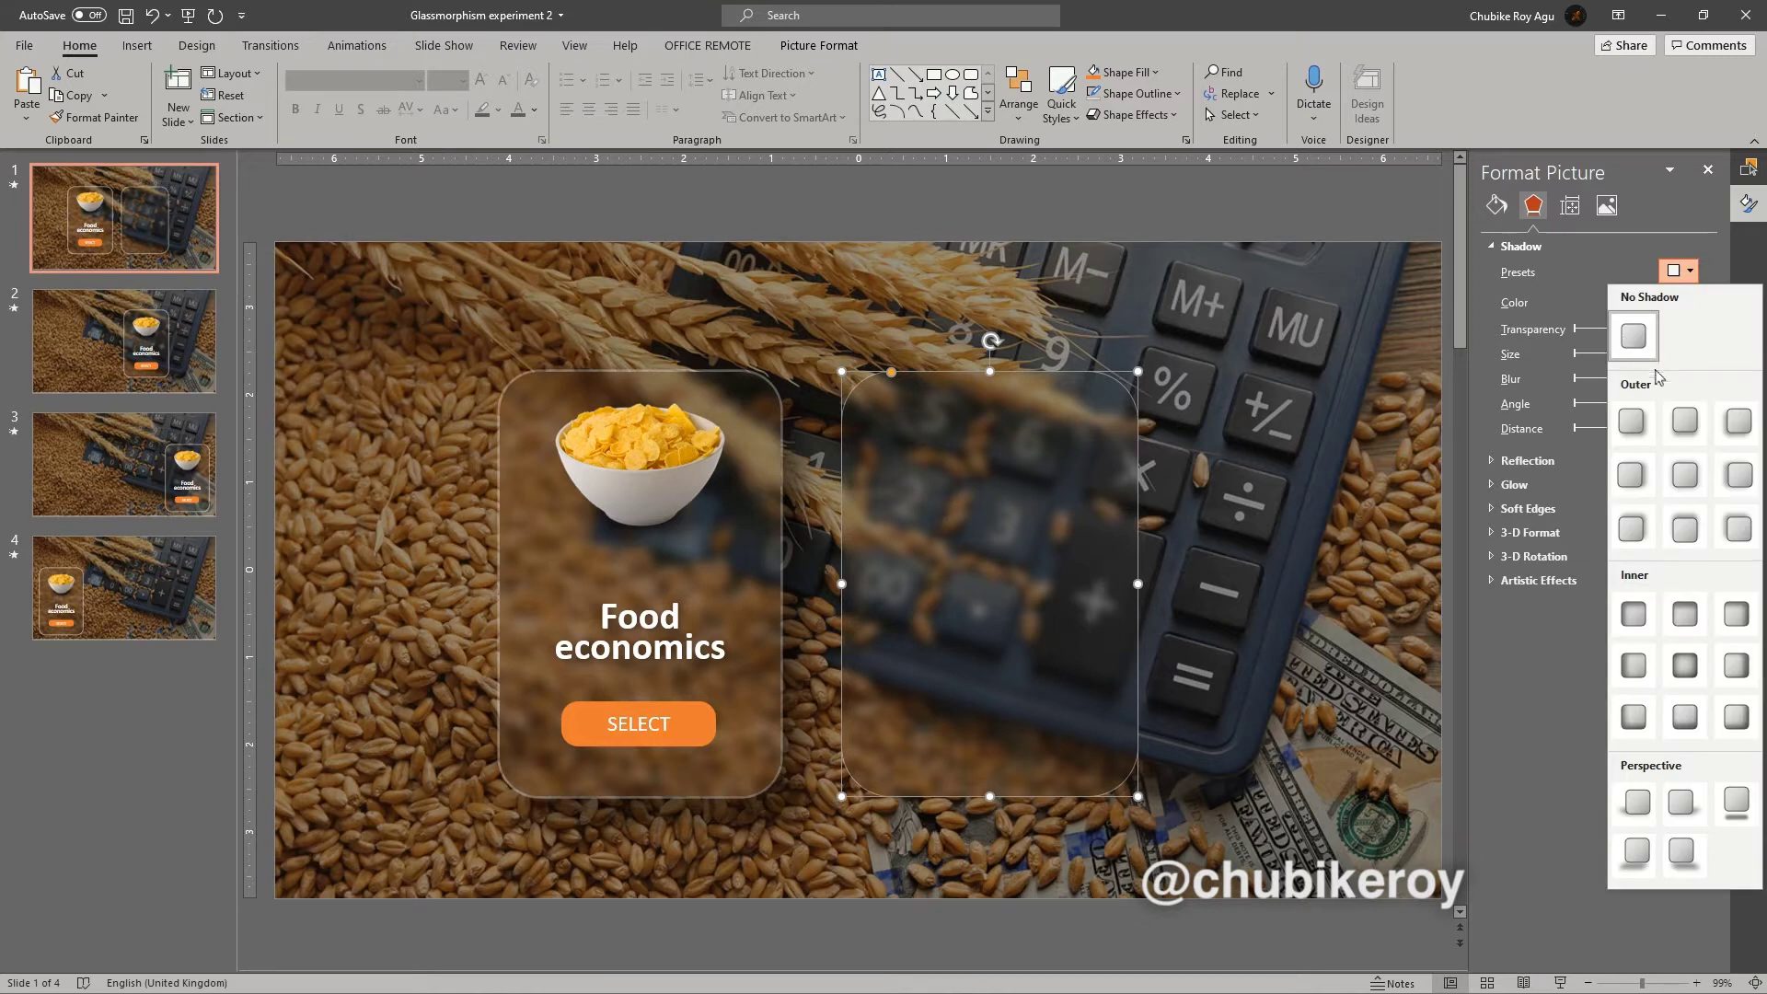
pyautogui.click(1633, 422)
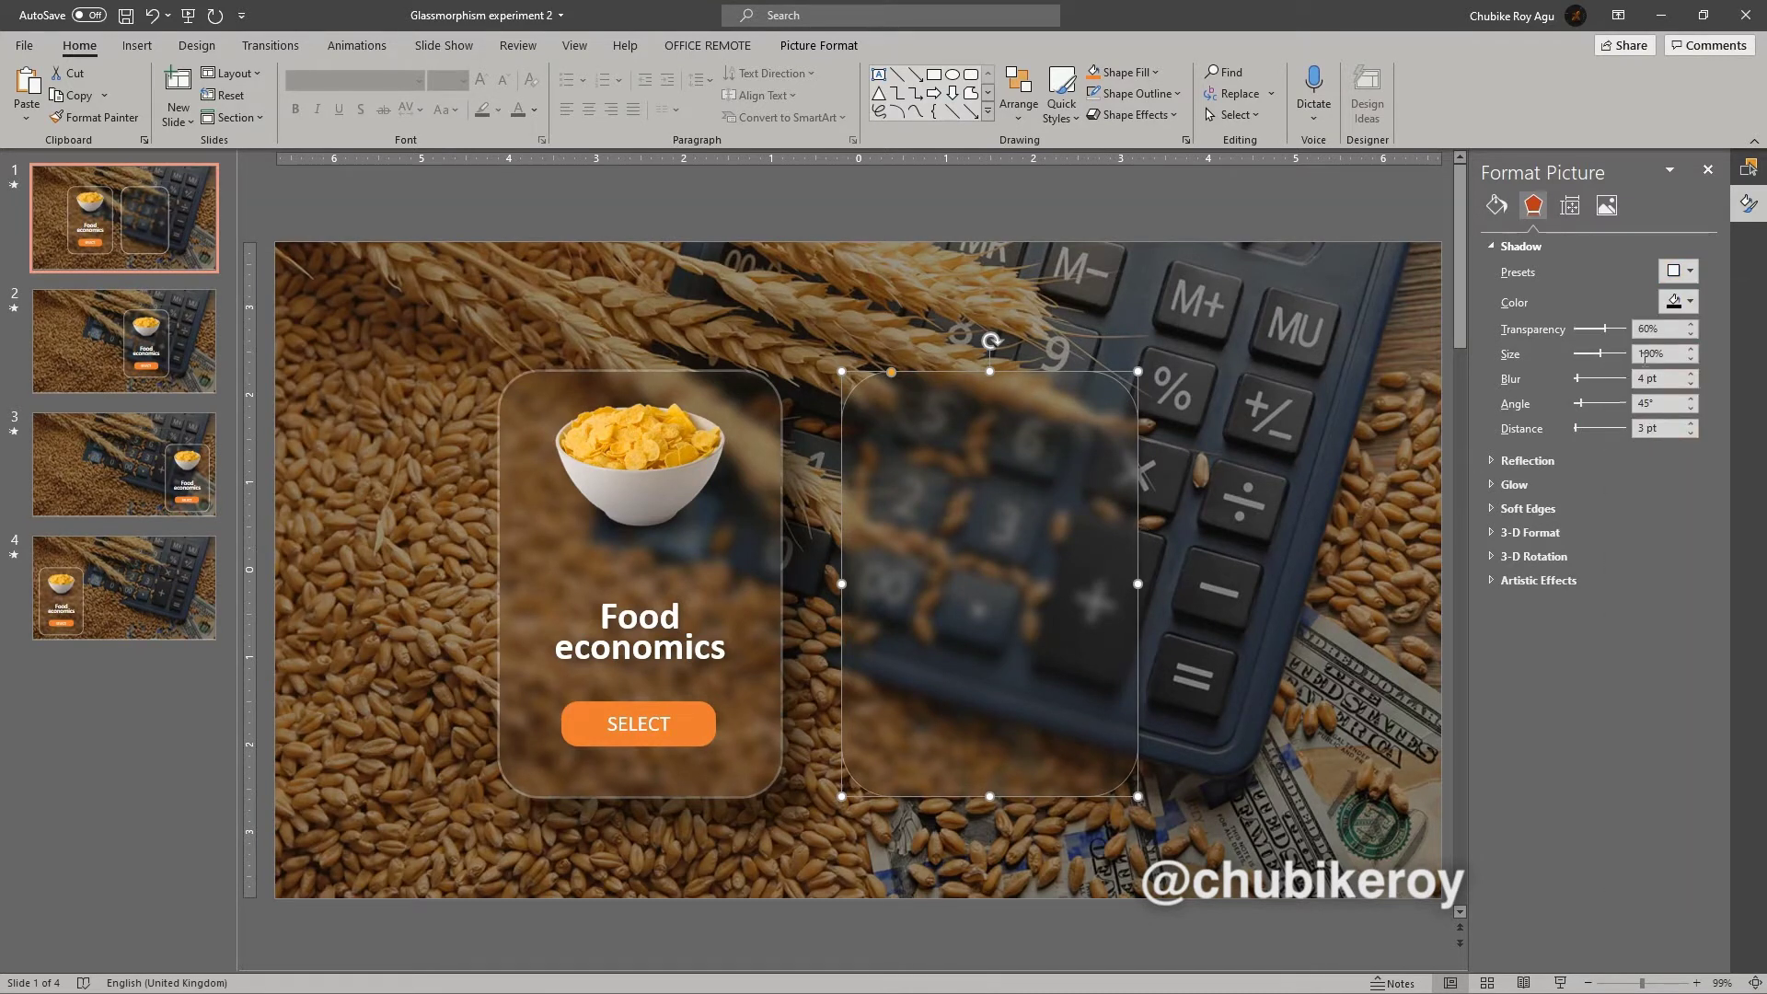
pyautogui.click(1691, 429)
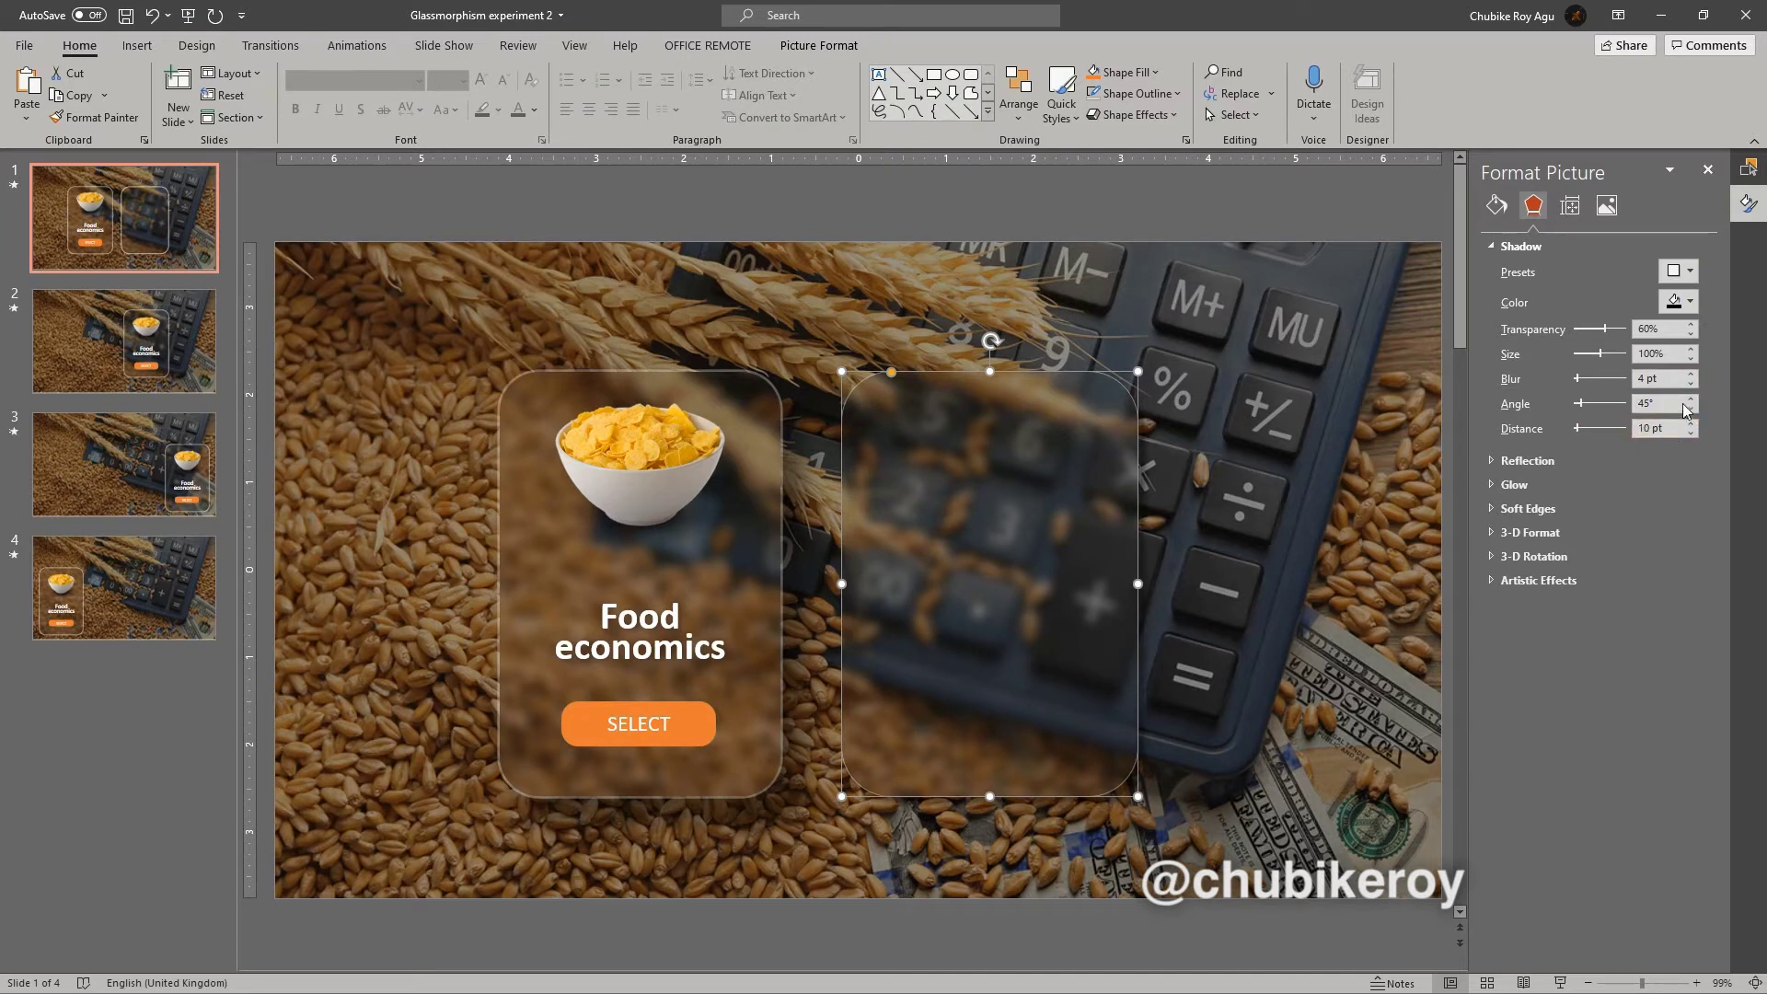
pyautogui.click(1691, 375)
pyautogui.moveTo(1582, 426); pyautogui.dragTo(1585, 426)
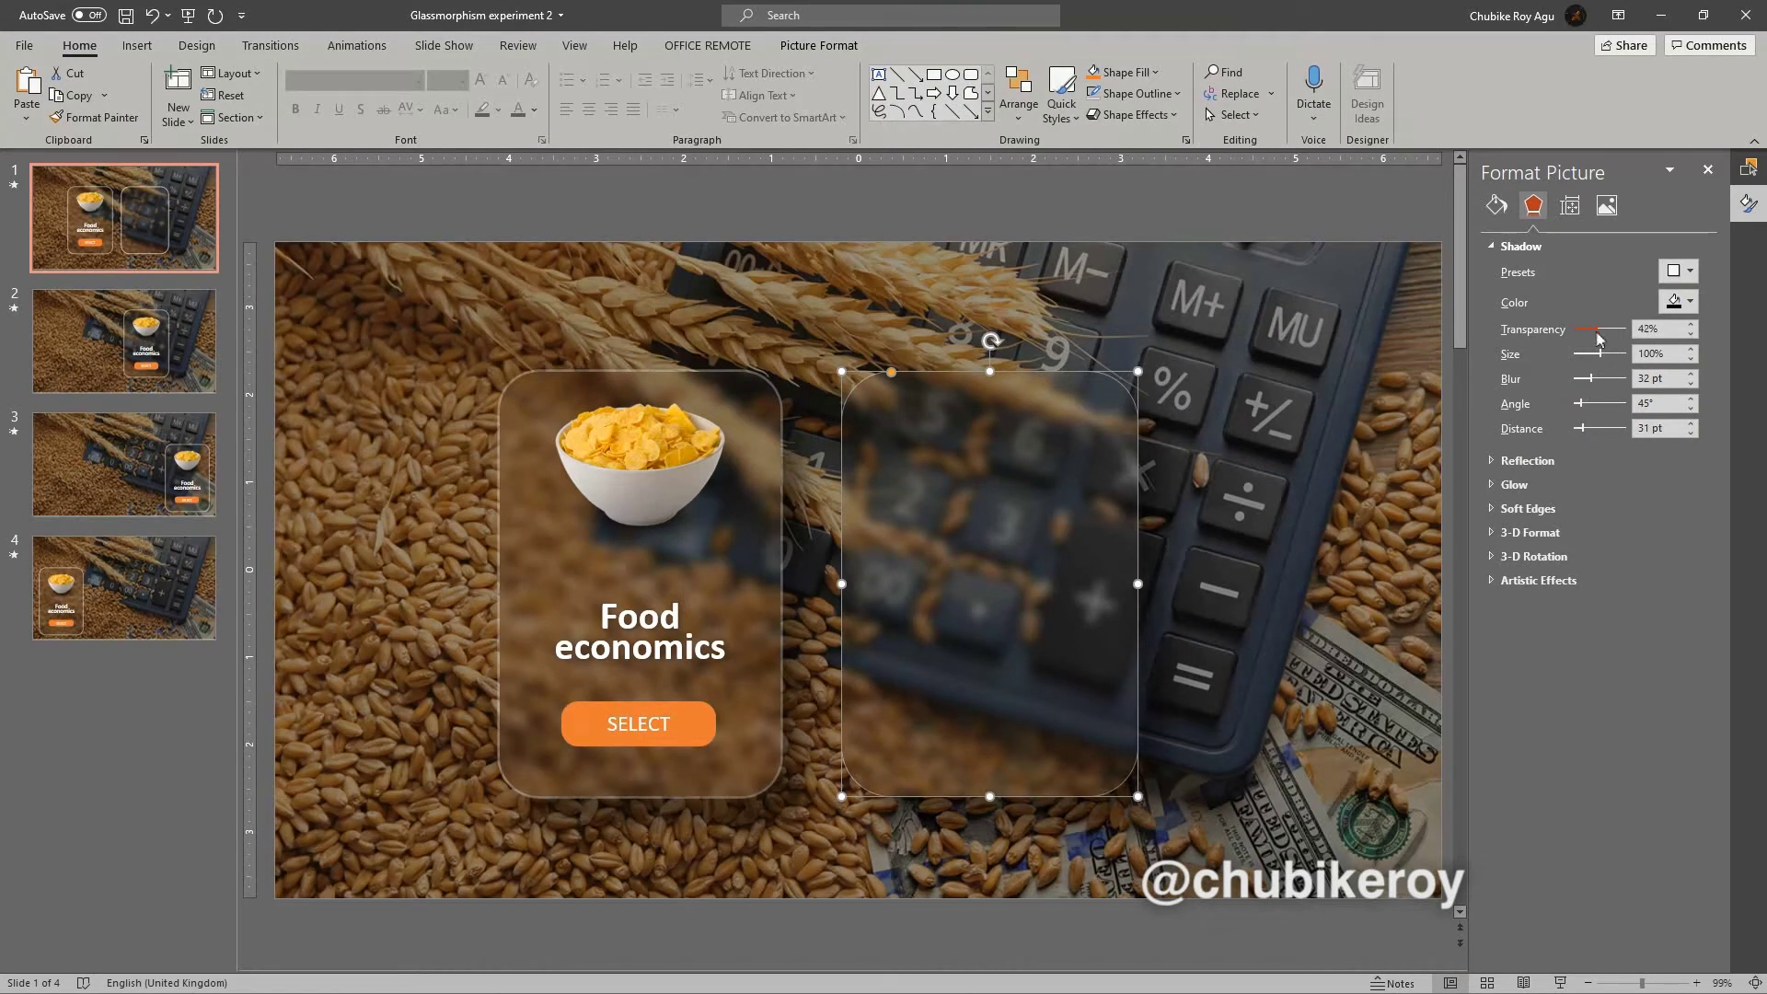
# Delete the empty blurred glass card on the right side of slide 1.
pyautogui.click(1119, 215)
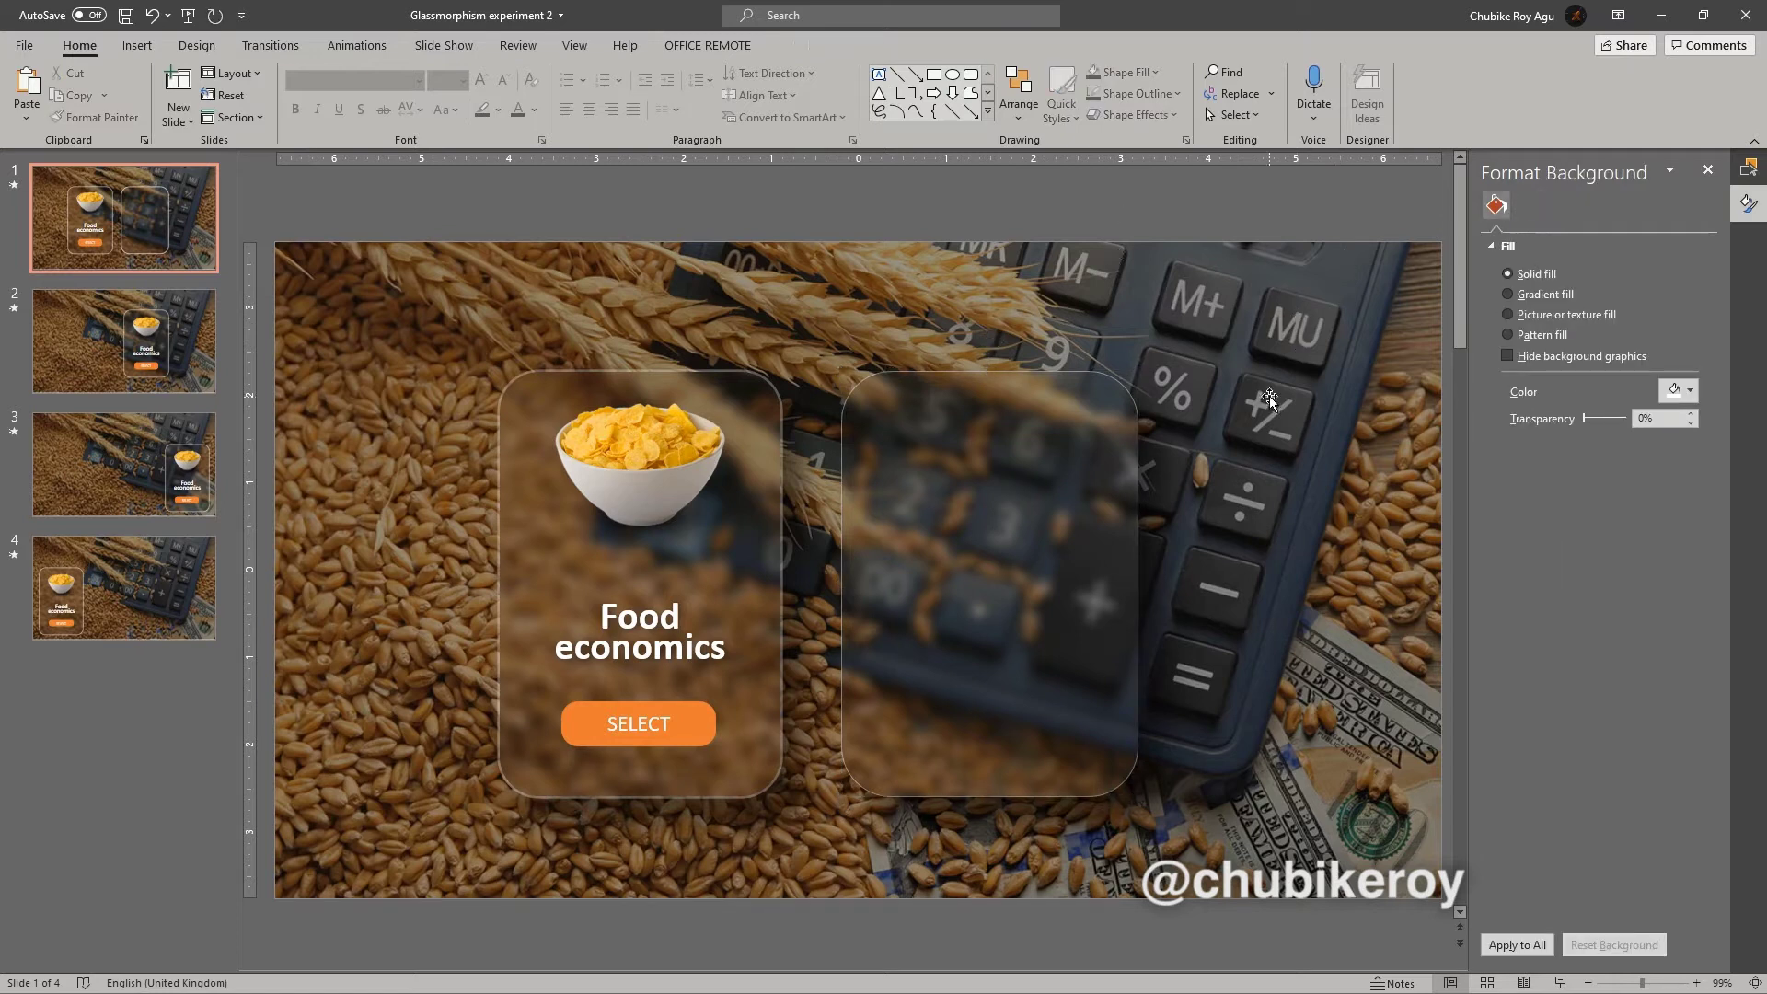
pyautogui.click(1021, 518)
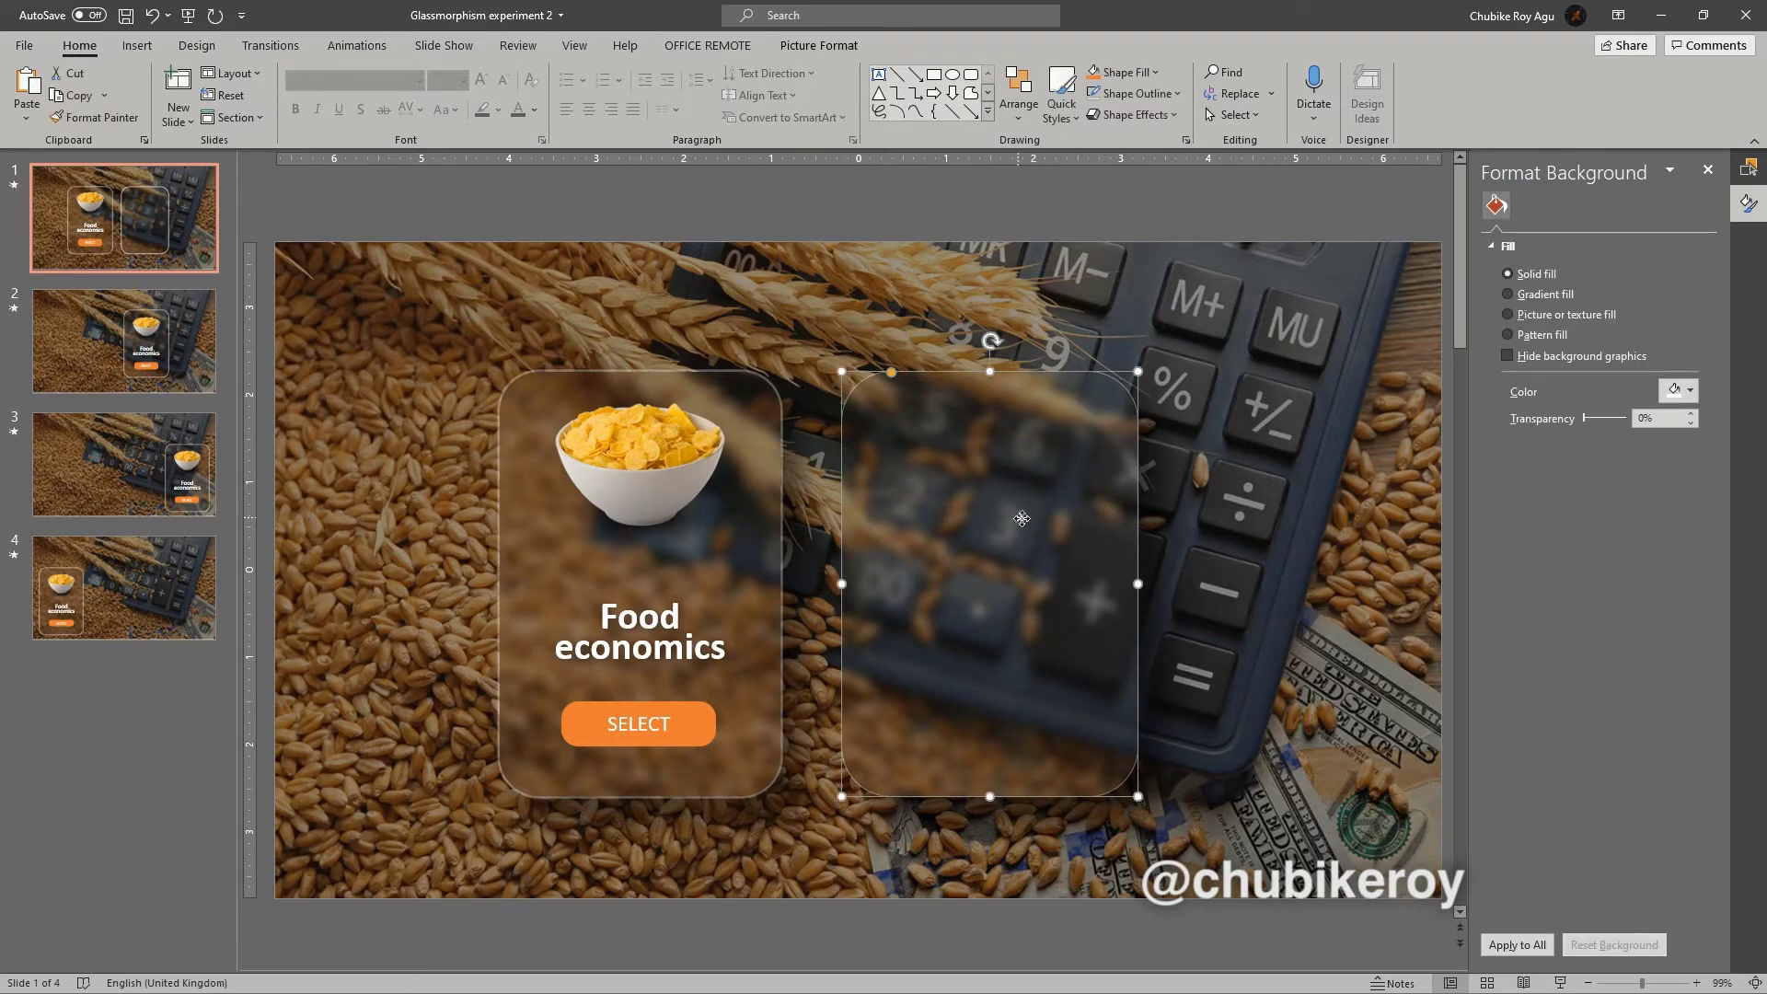
pyautogui.moveTo(1021, 518); pyautogui.dragTo(1086, 499)
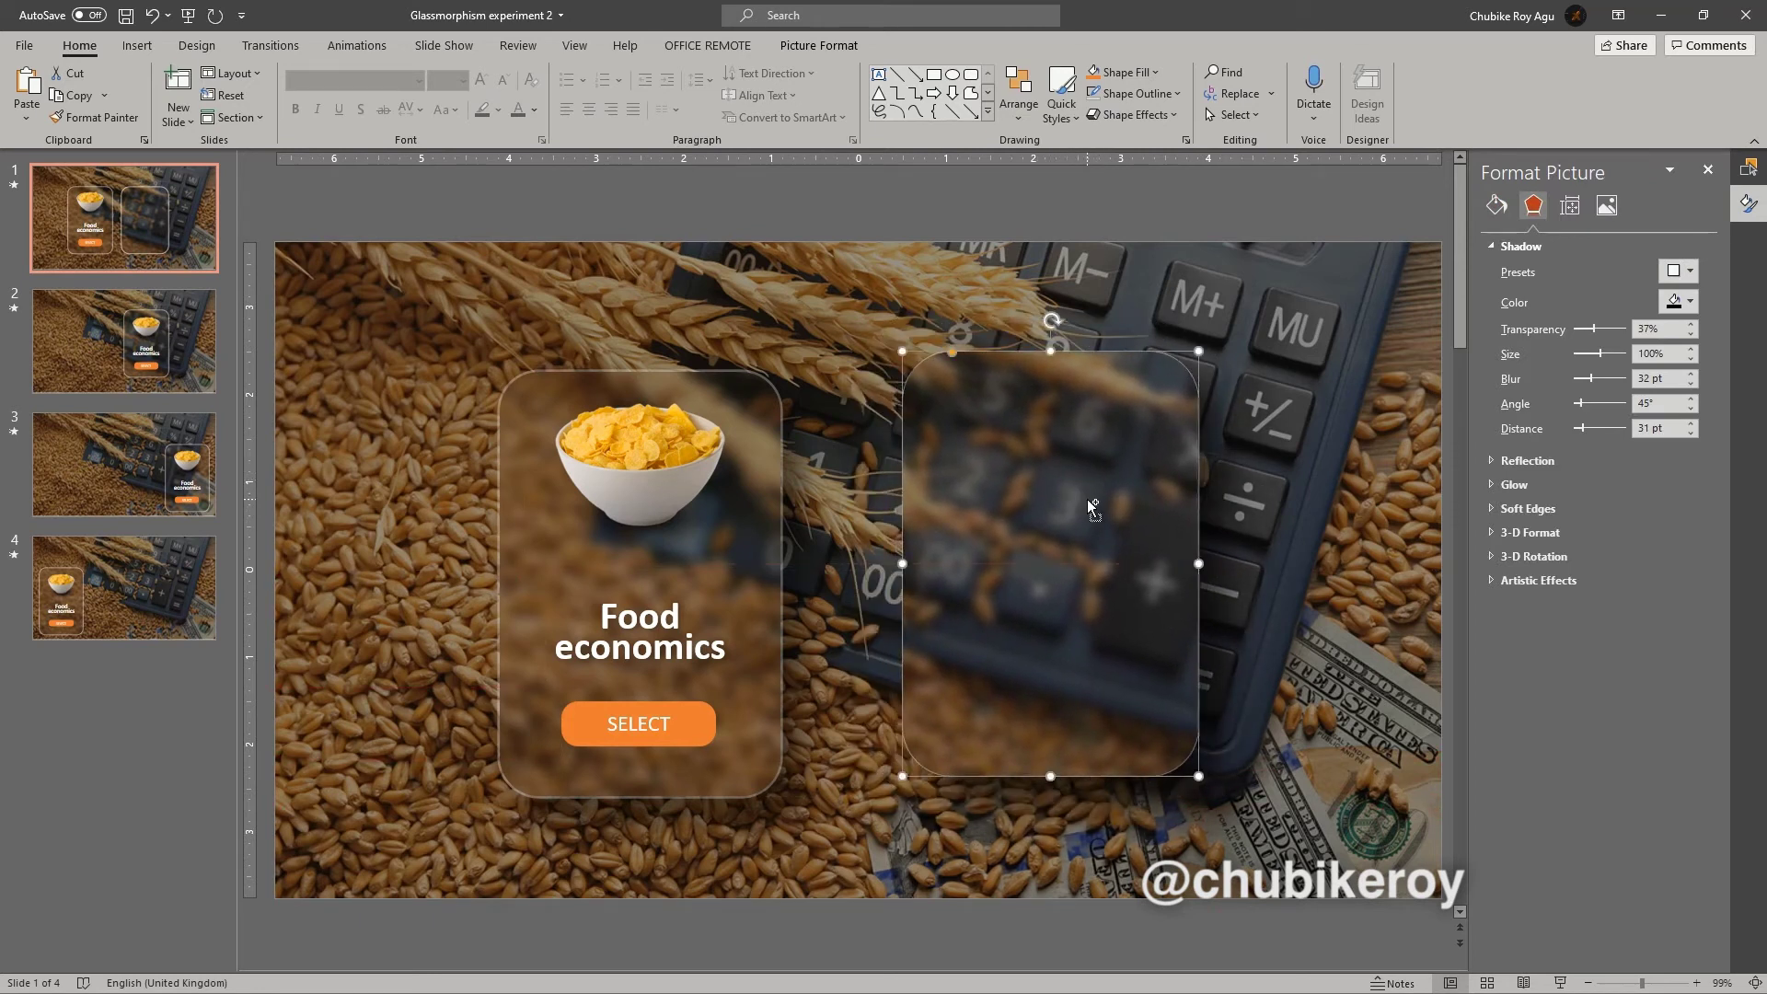
pyautogui.hotkey('ctrl', 'z')
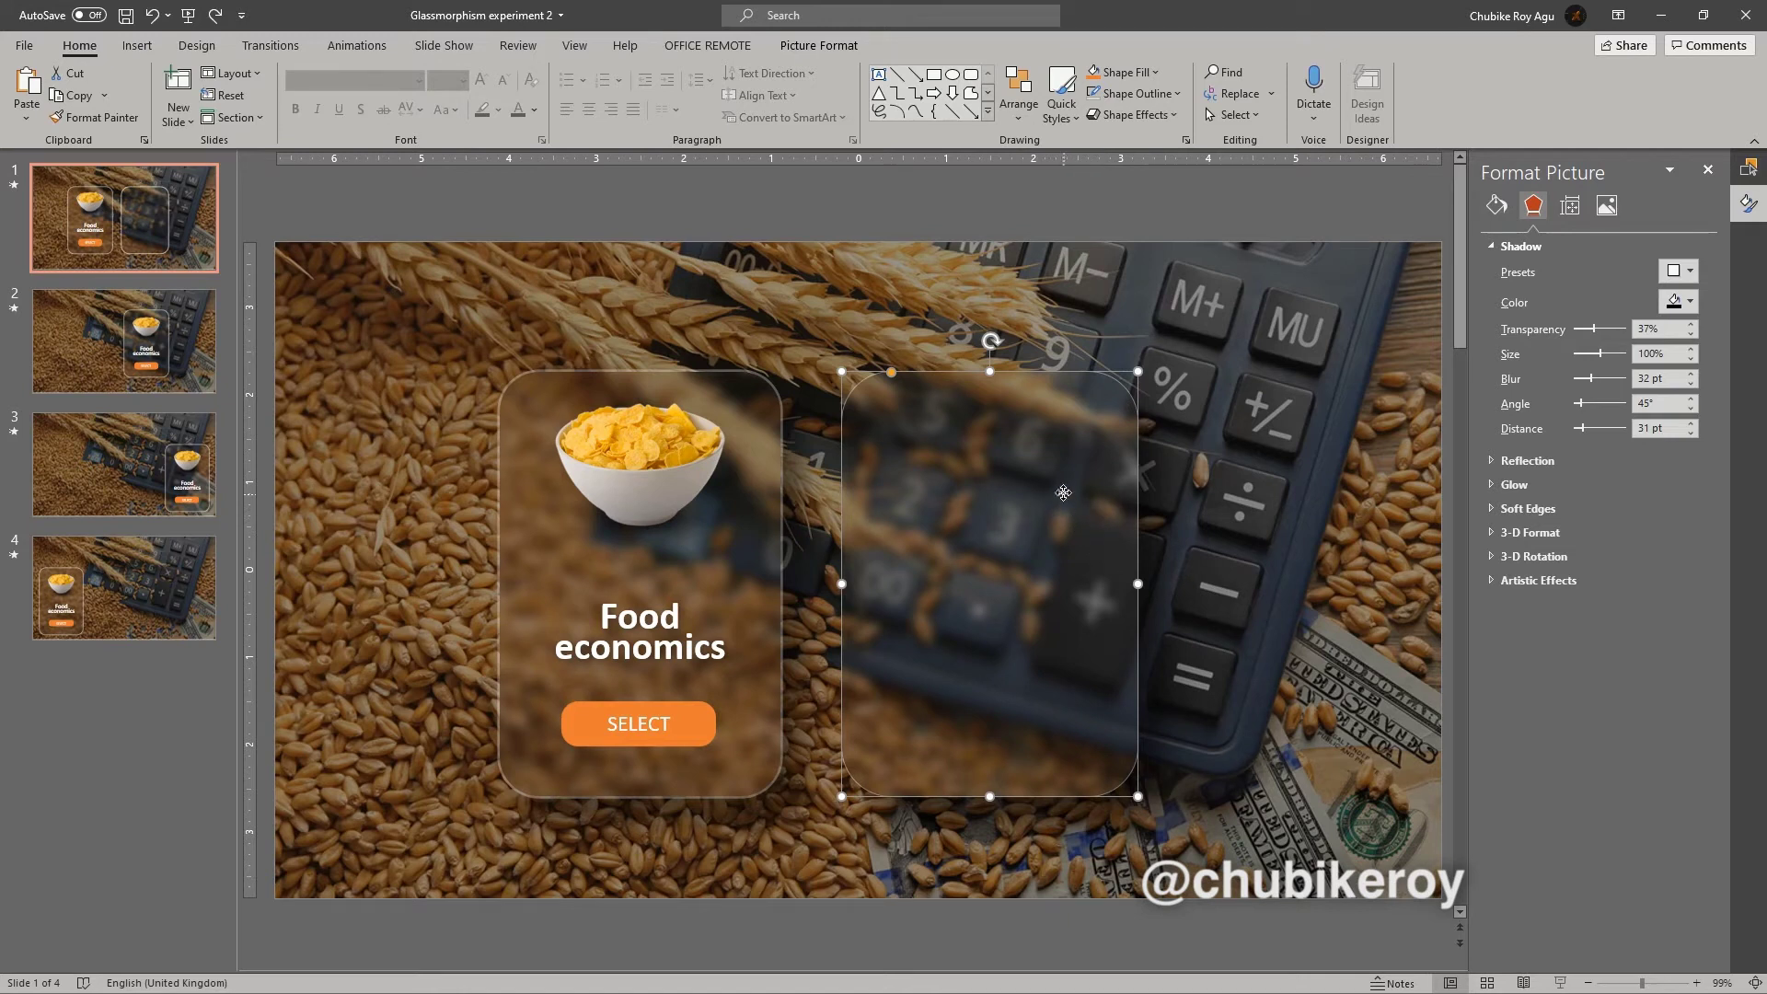
pyautogui.moveTo(1061, 493); pyautogui.dragTo(1164, 460)
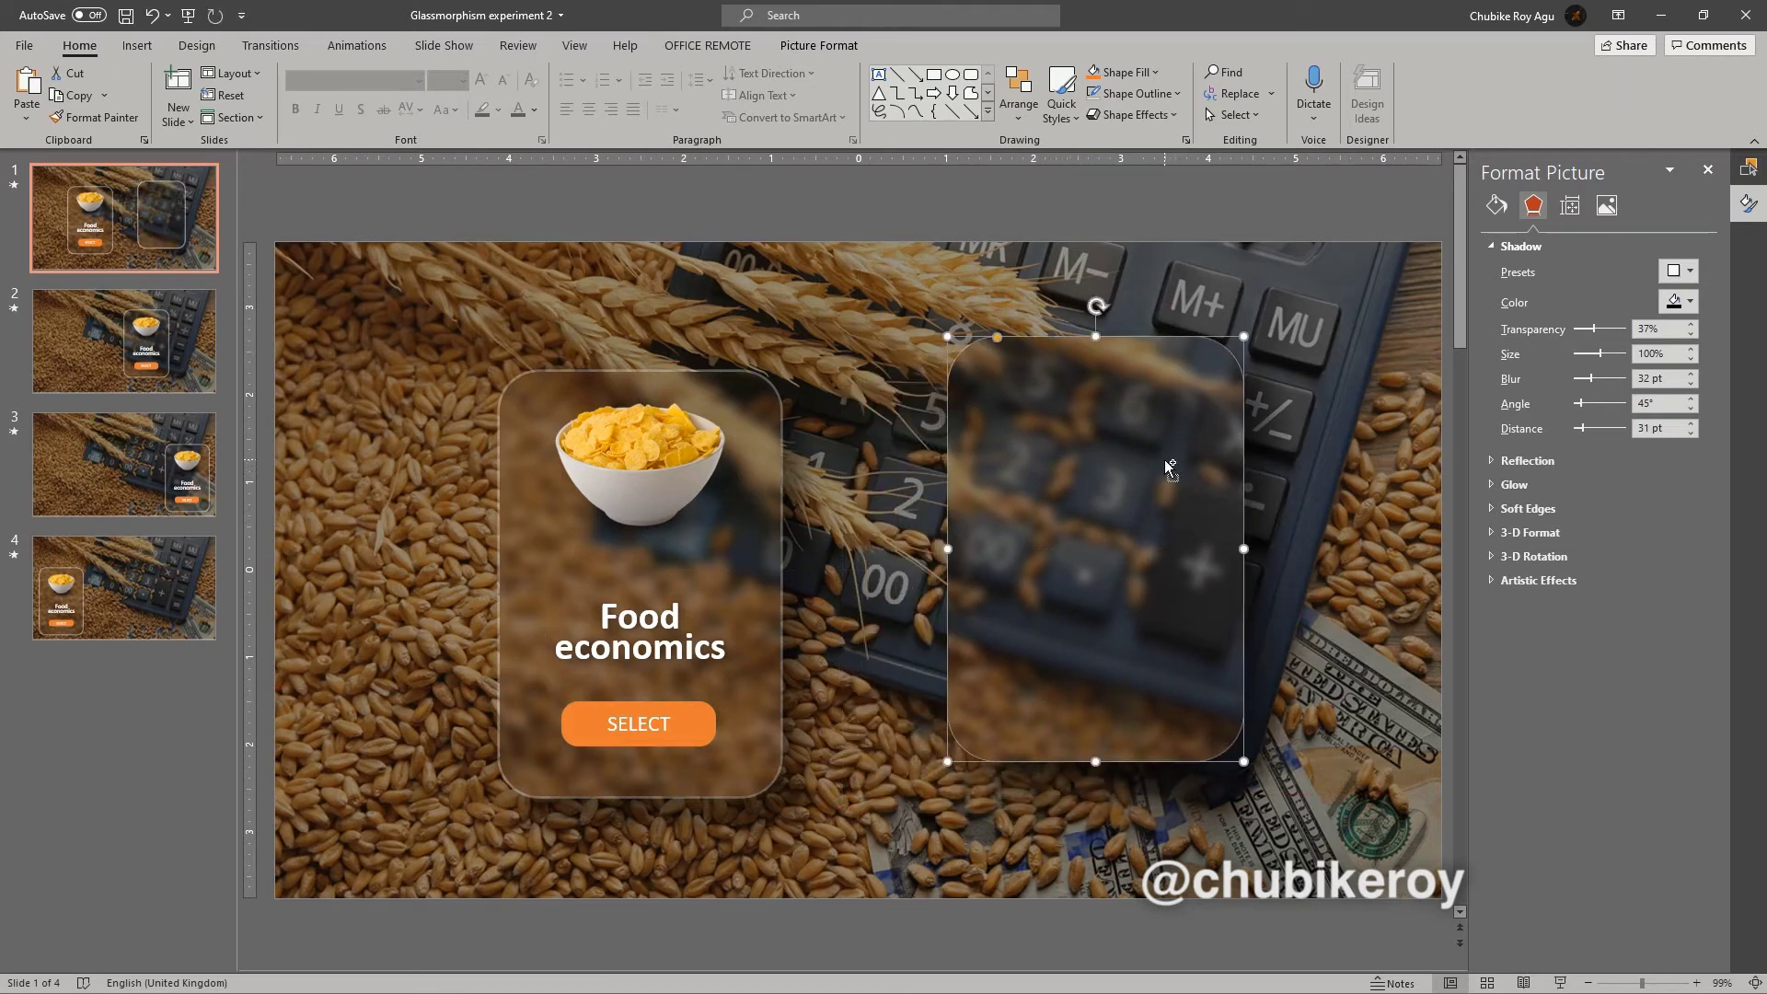
pyautogui.hotkey('ctrl', 'z')
pyautogui.press('Delete')
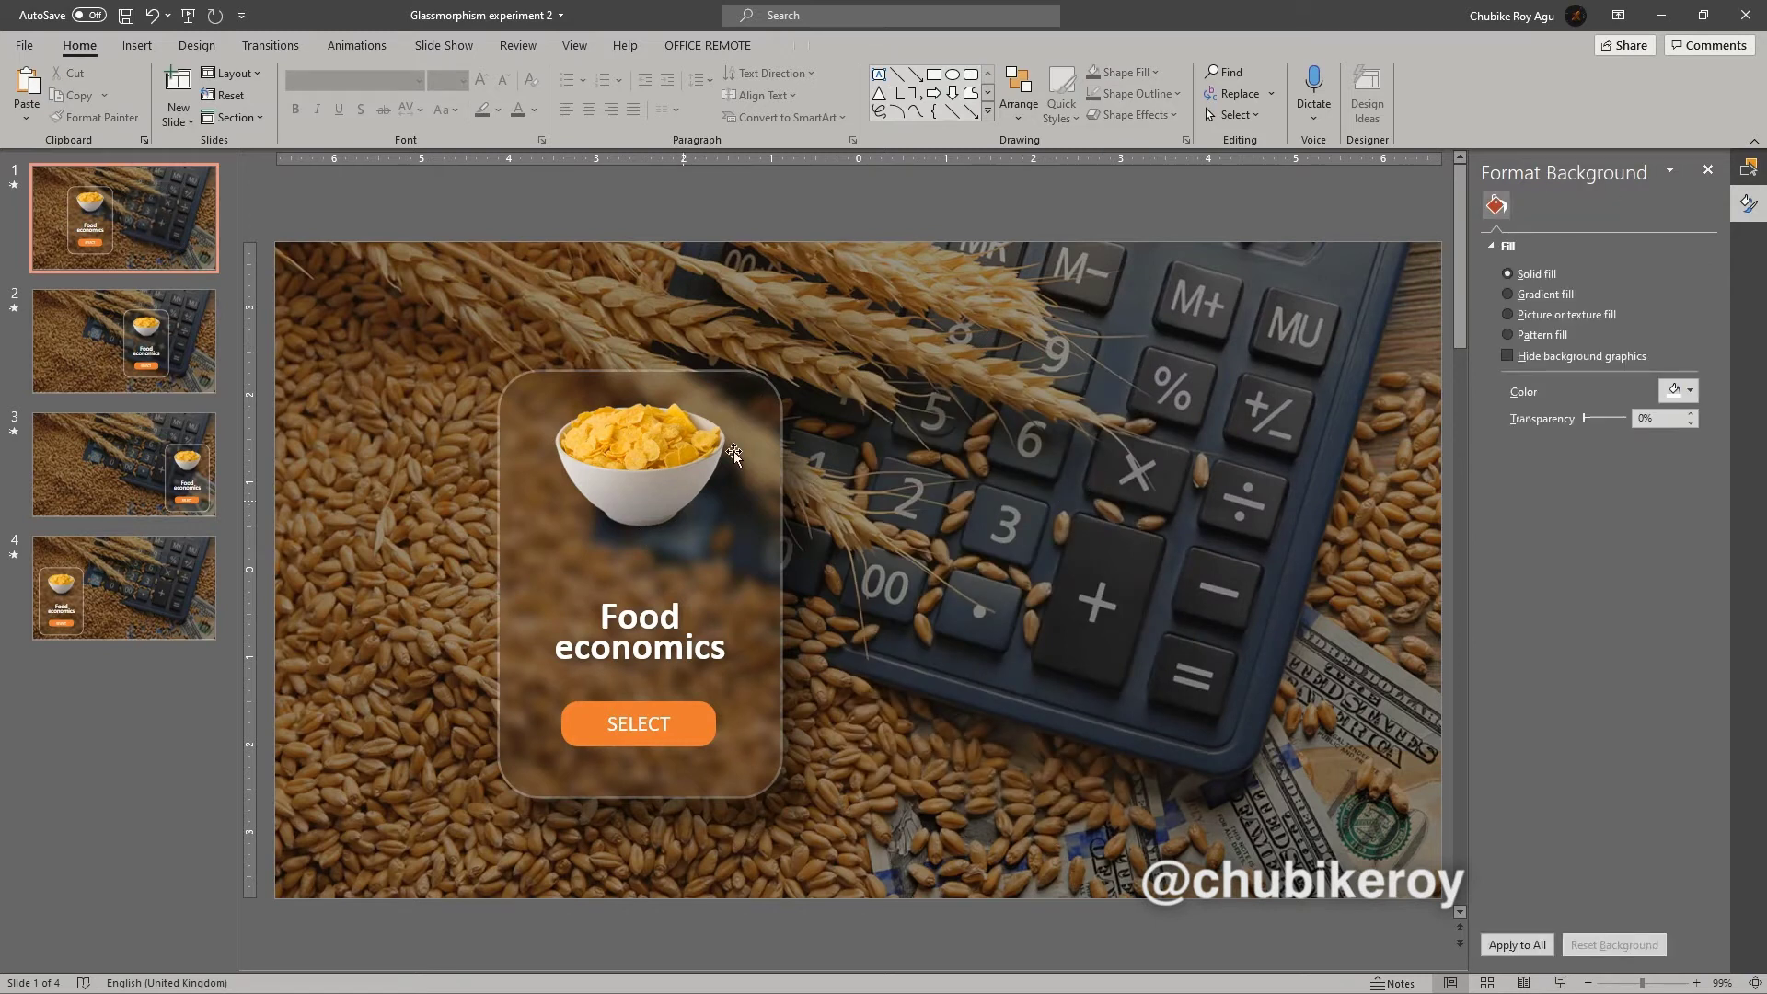
# Duplicate slide 1 as a new slide 2 and select its glass card and cereal bowl.
pyautogui.click(180, 338)
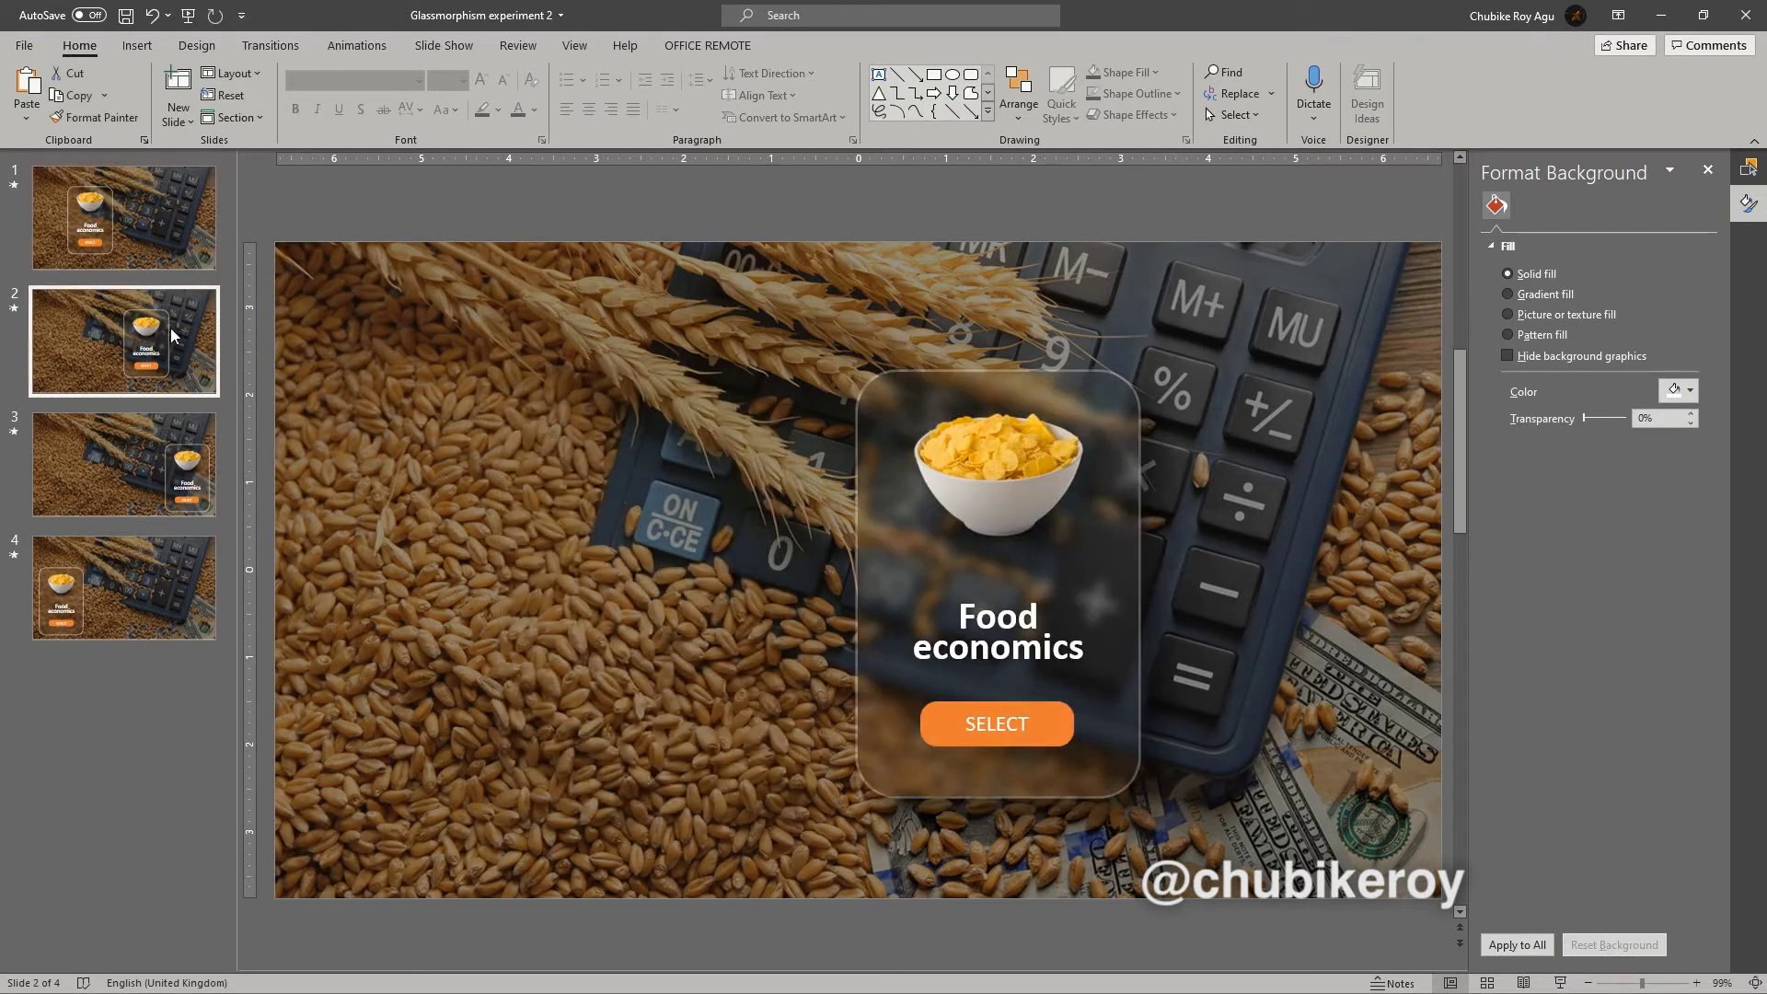
pyautogui.click(146, 219)
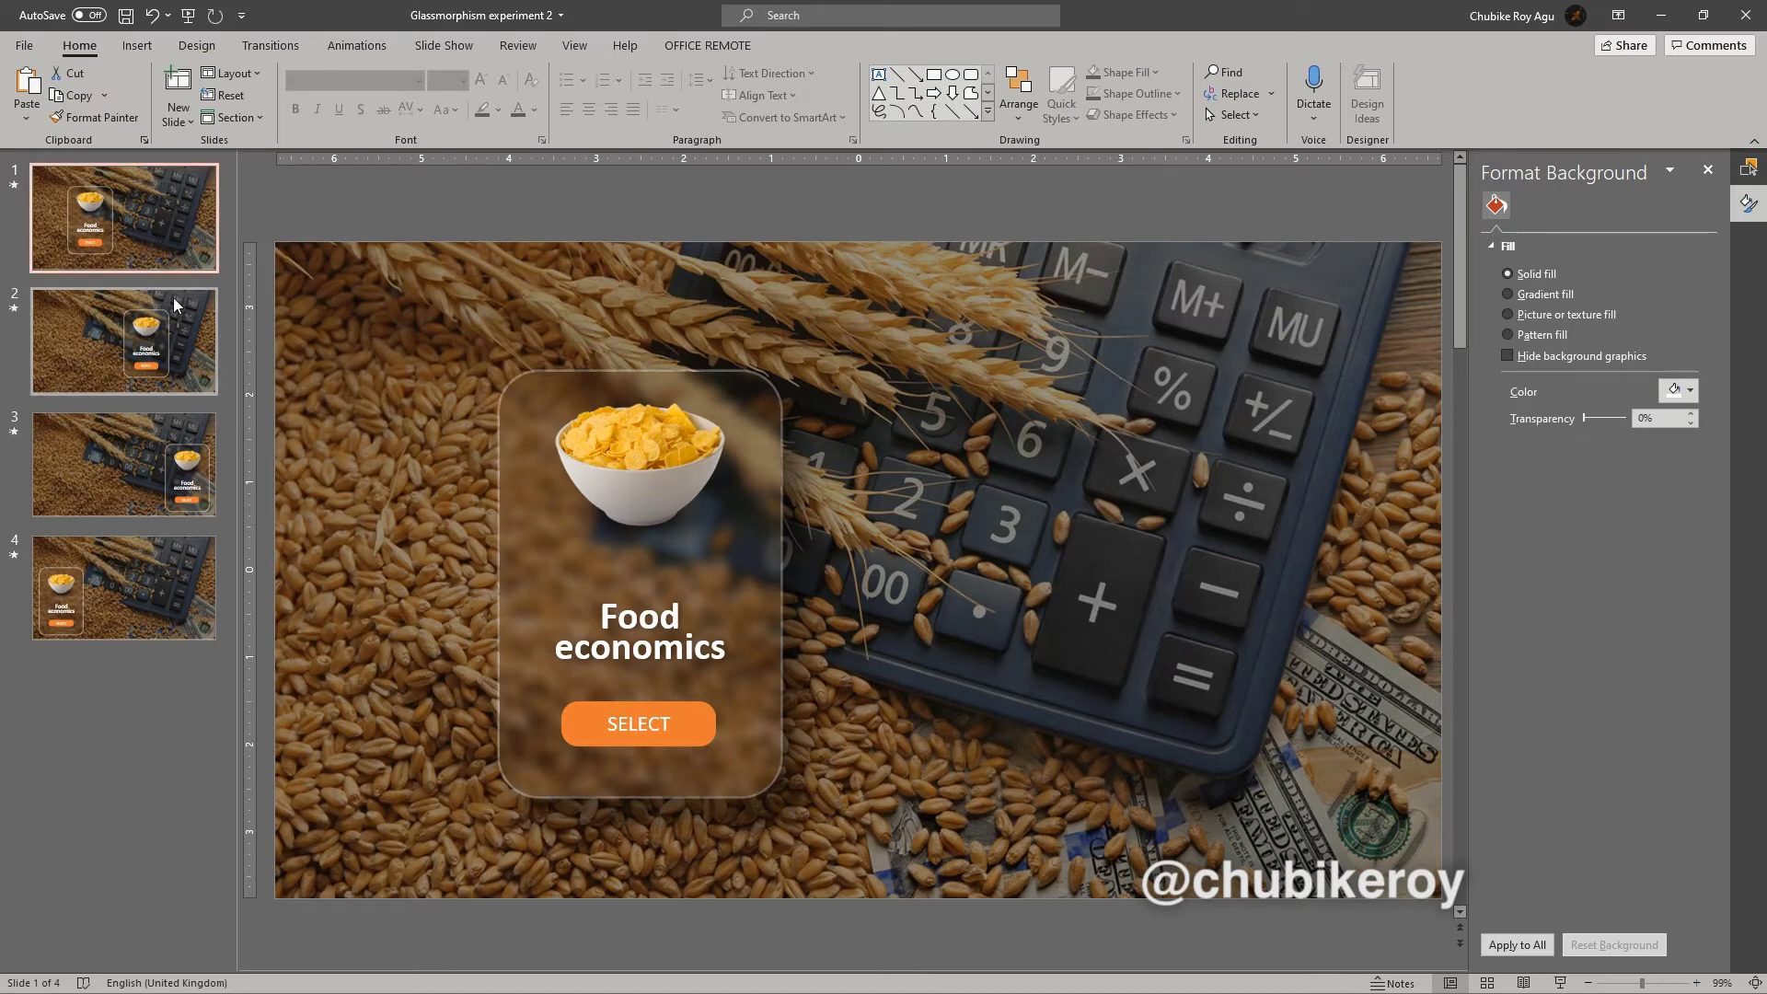
pyautogui.moveTo(169, 208); pyautogui.dragTo(164, 319)
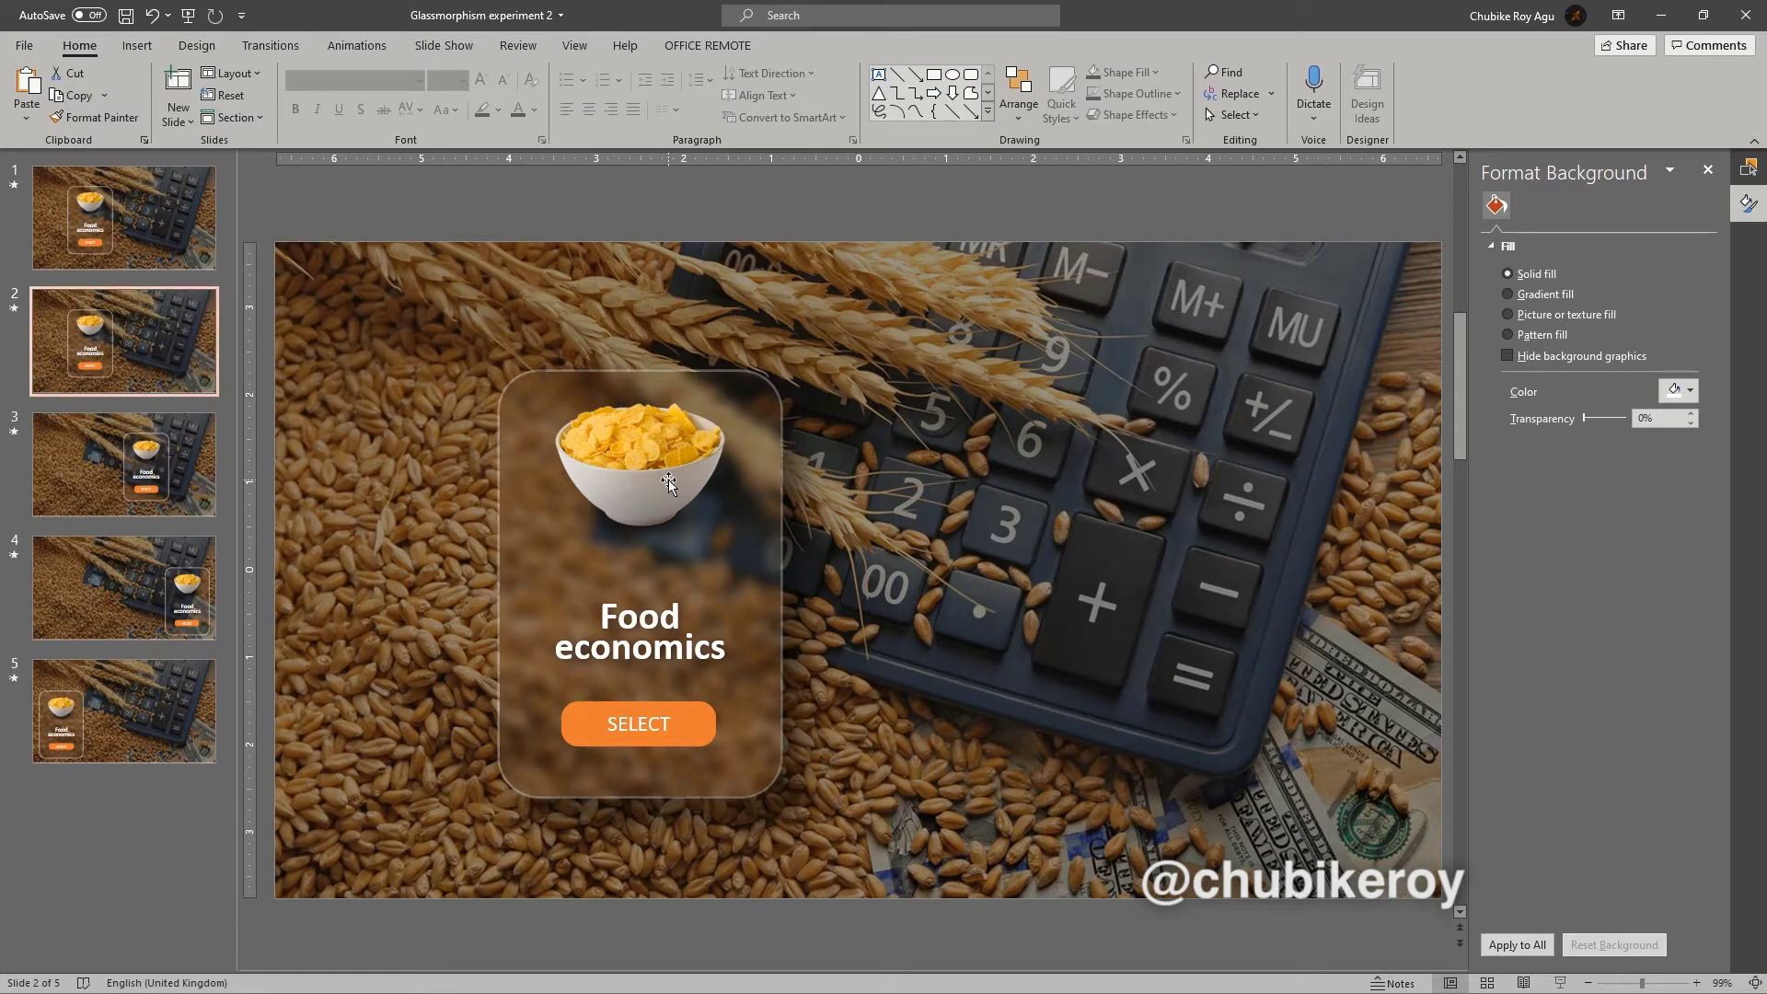
pyautogui.click(543, 382)
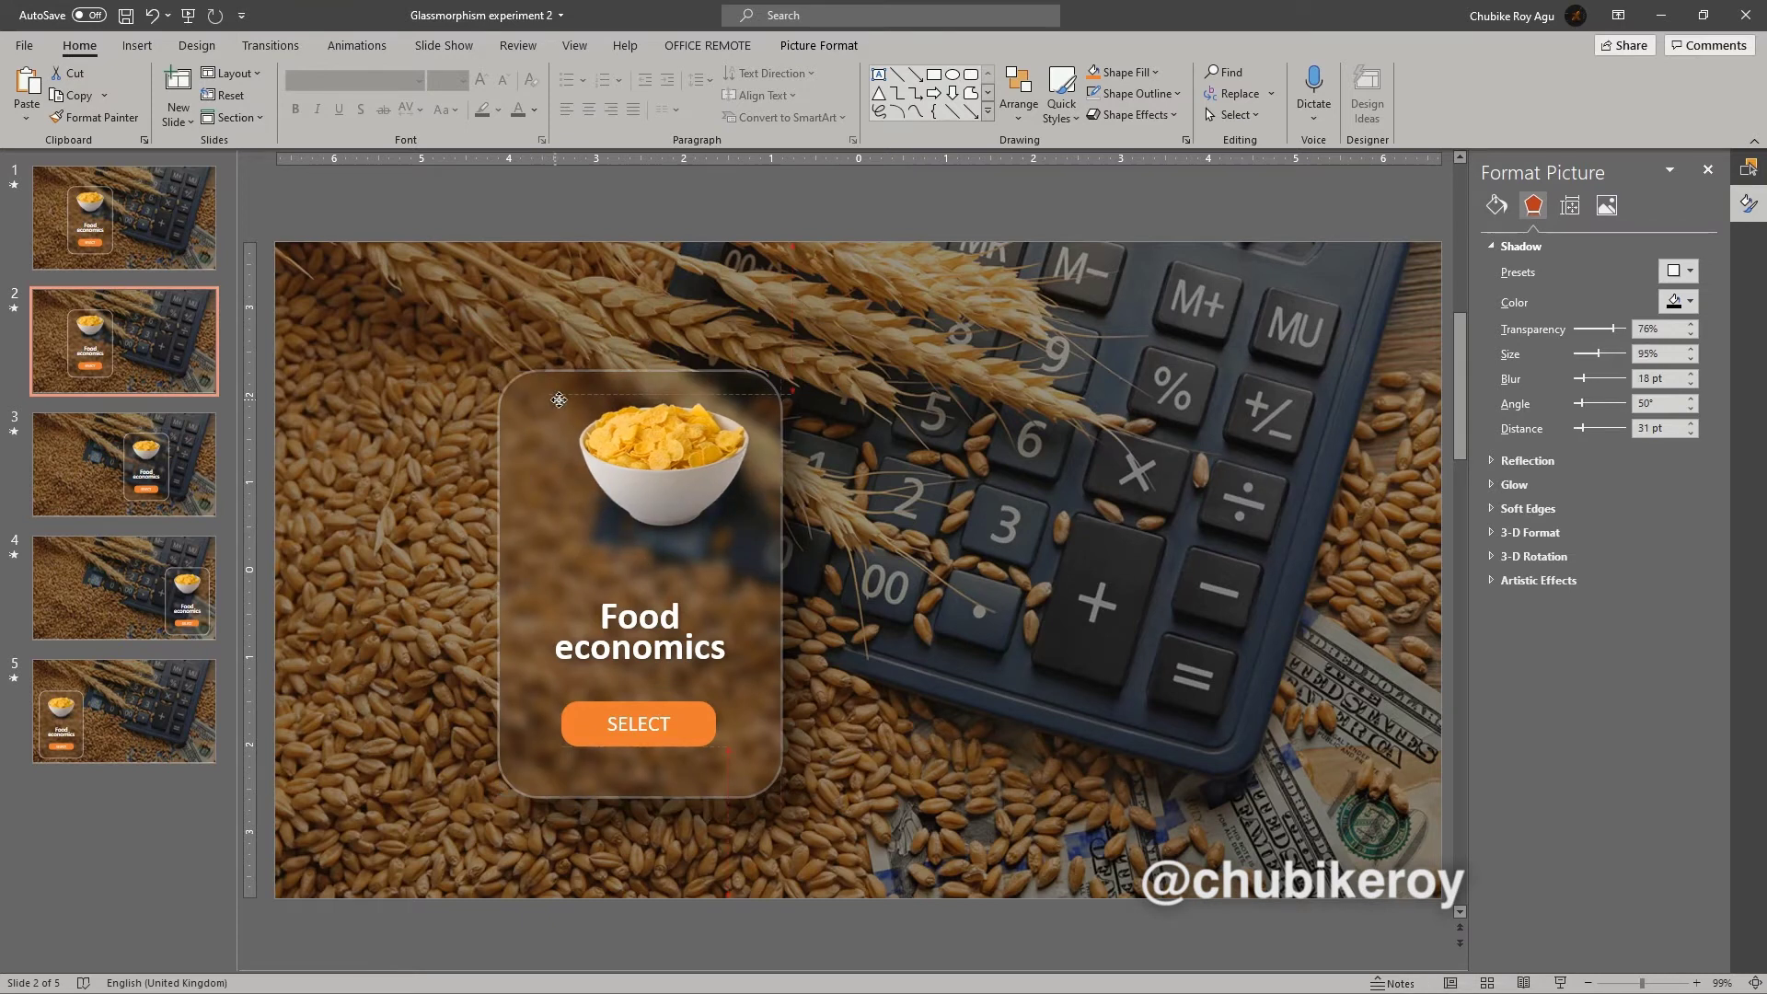
pyautogui.click(676, 427)
# Move the bowl, Food economics title, SELECT button and glass card together toward the slide centre.
pyautogui.keyDown('shift'); pyautogui.click(665, 639); pyautogui.keyUp('shift')
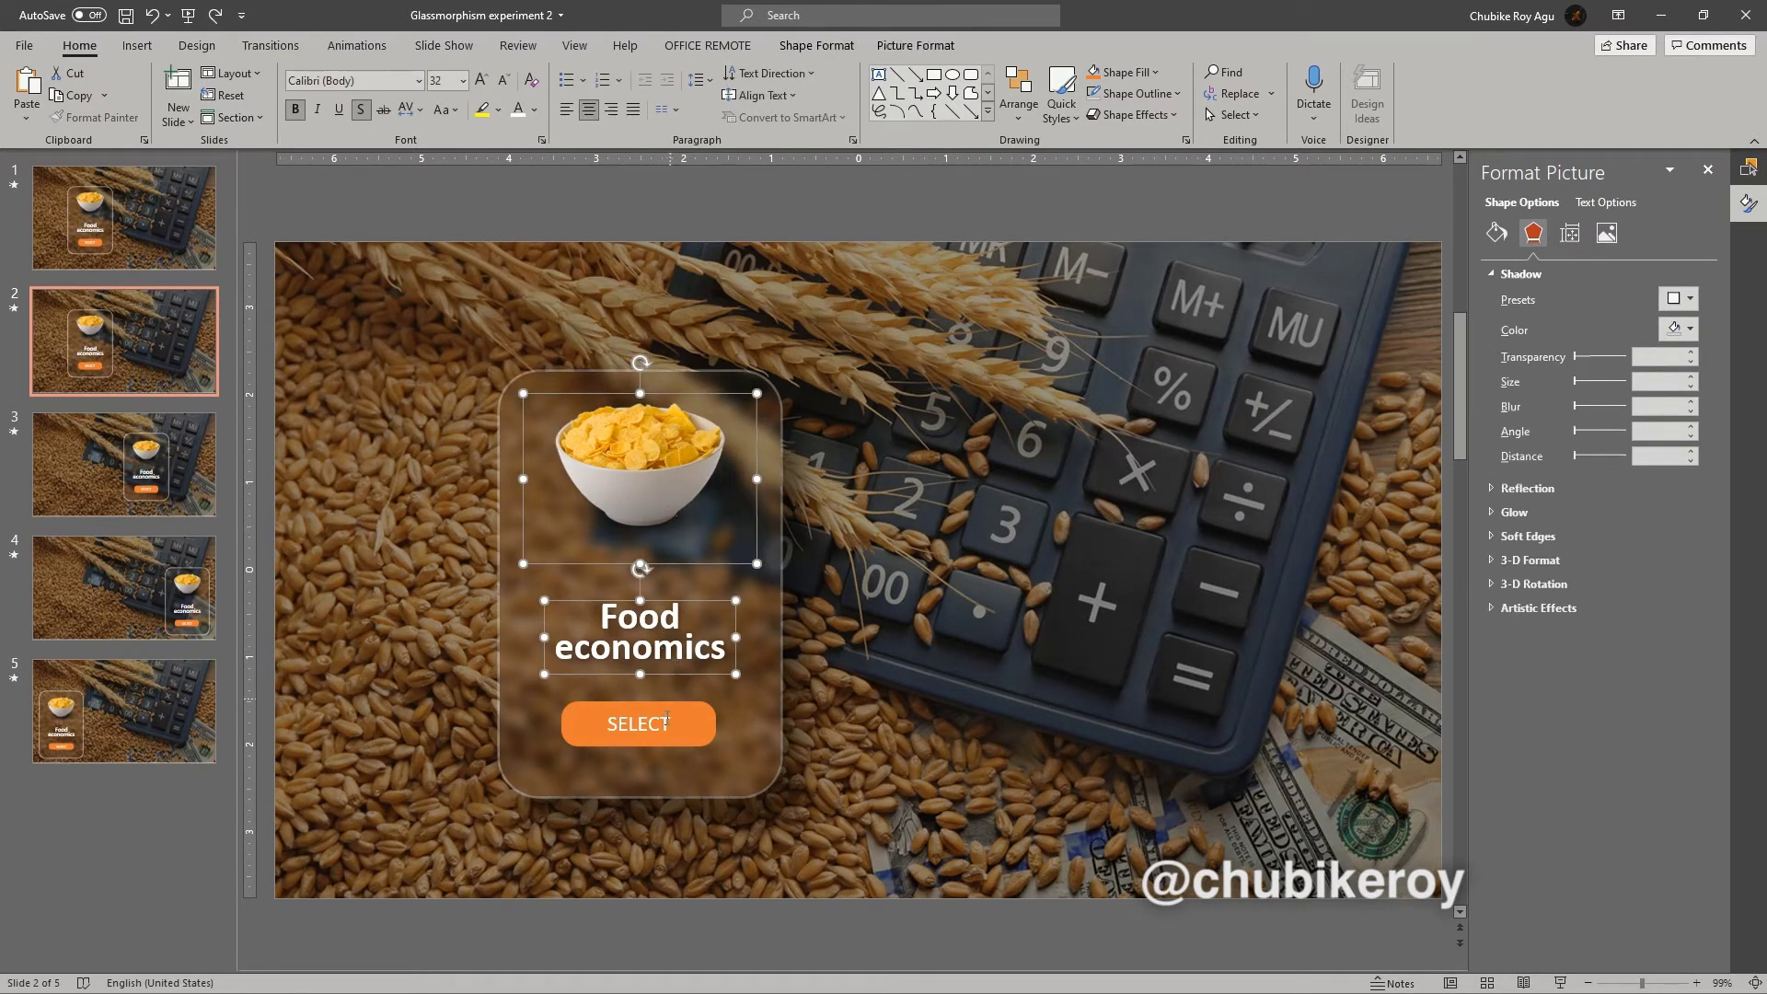
pyautogui.keyDown('shift'); pyautogui.click(654, 736); pyautogui.keyUp('shift')
pyautogui.keyDown('shift'); pyautogui.click(772, 736); pyautogui.keyUp('shift')
pyautogui.moveTo(771, 730); pyautogui.dragTo(1038, 710)
# Reselect the moved glass card picture and bring up its formatting options.
pyautogui.click(1064, 202)
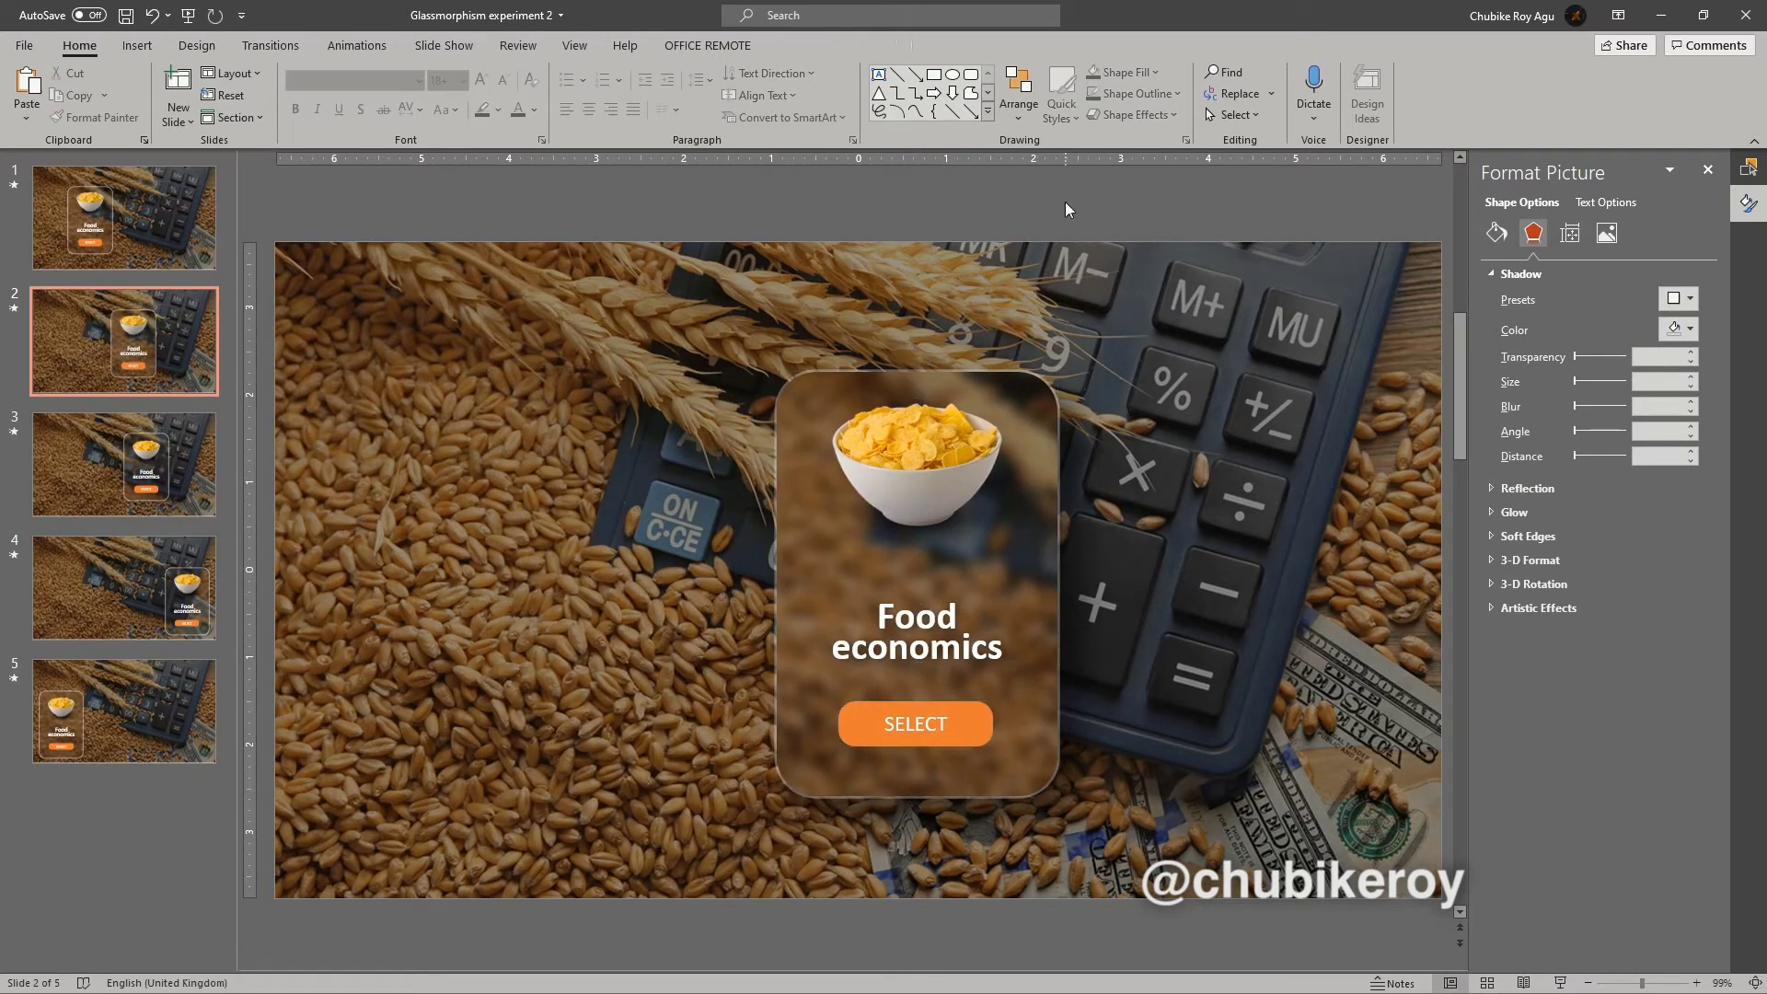
pyautogui.click(1041, 391)
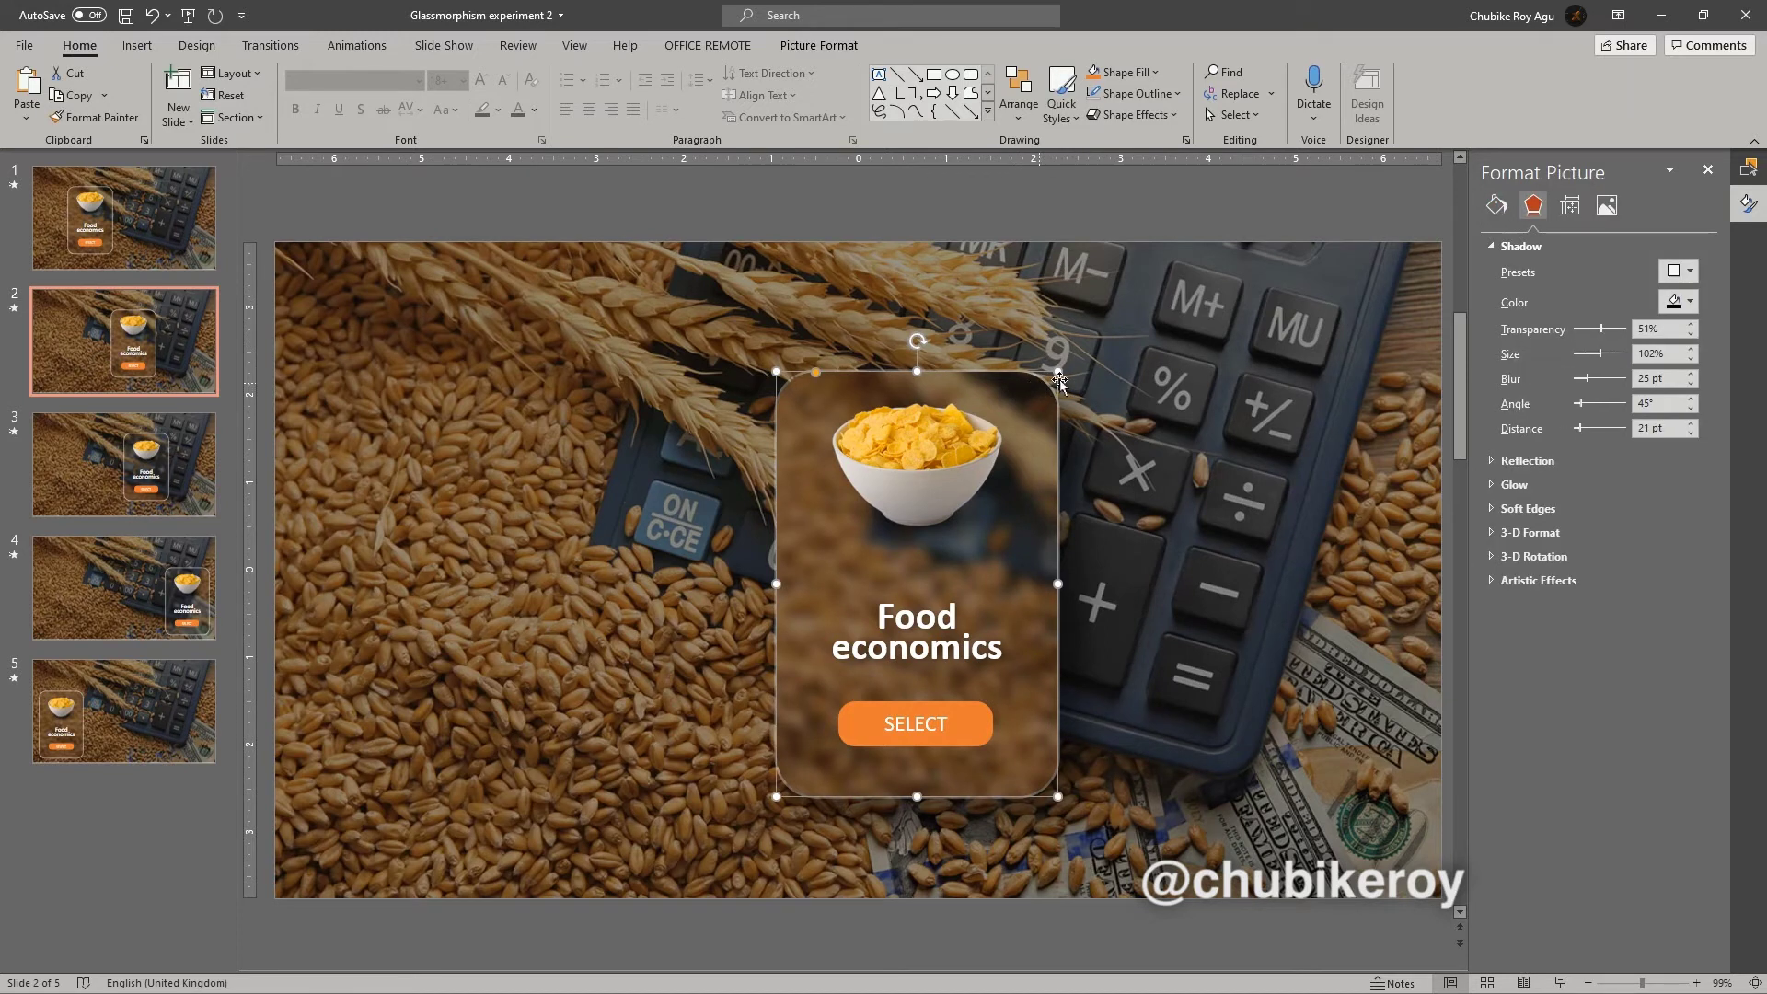
pyautogui.doubleClick(1045, 396)
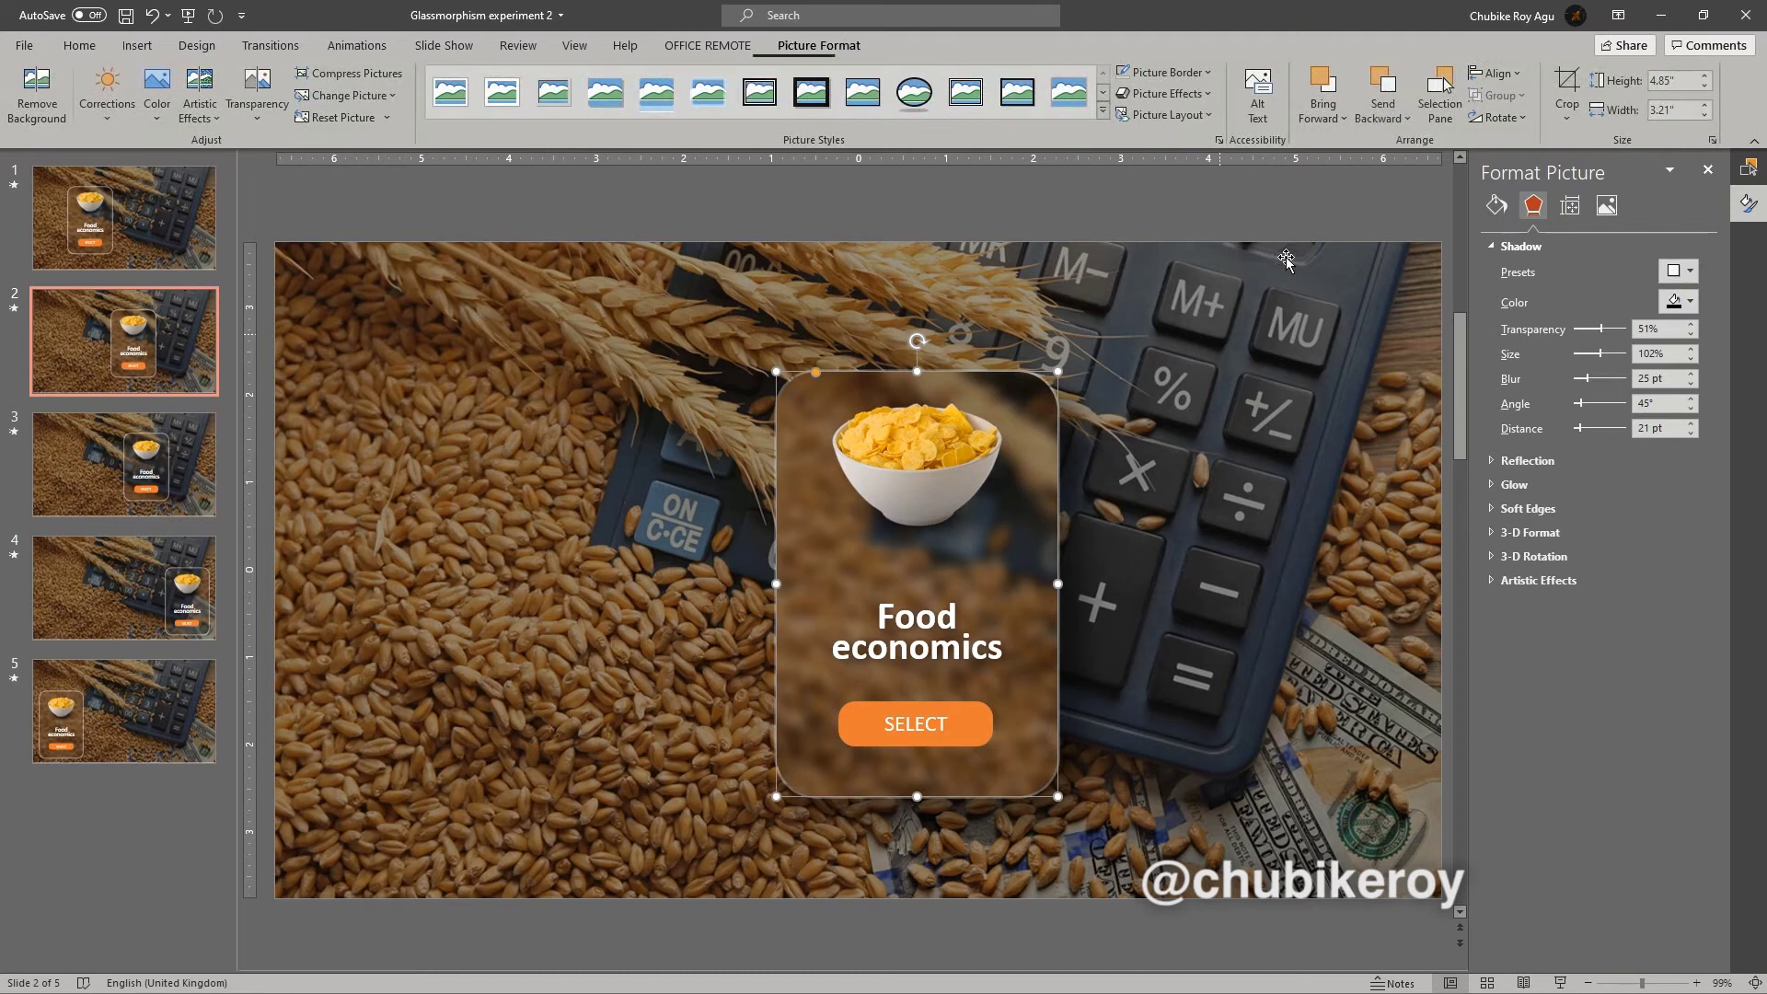
# Re-crop the glass card's blurred picture so the calculator and wheat align with the slide background.
pyautogui.click(1568, 85)
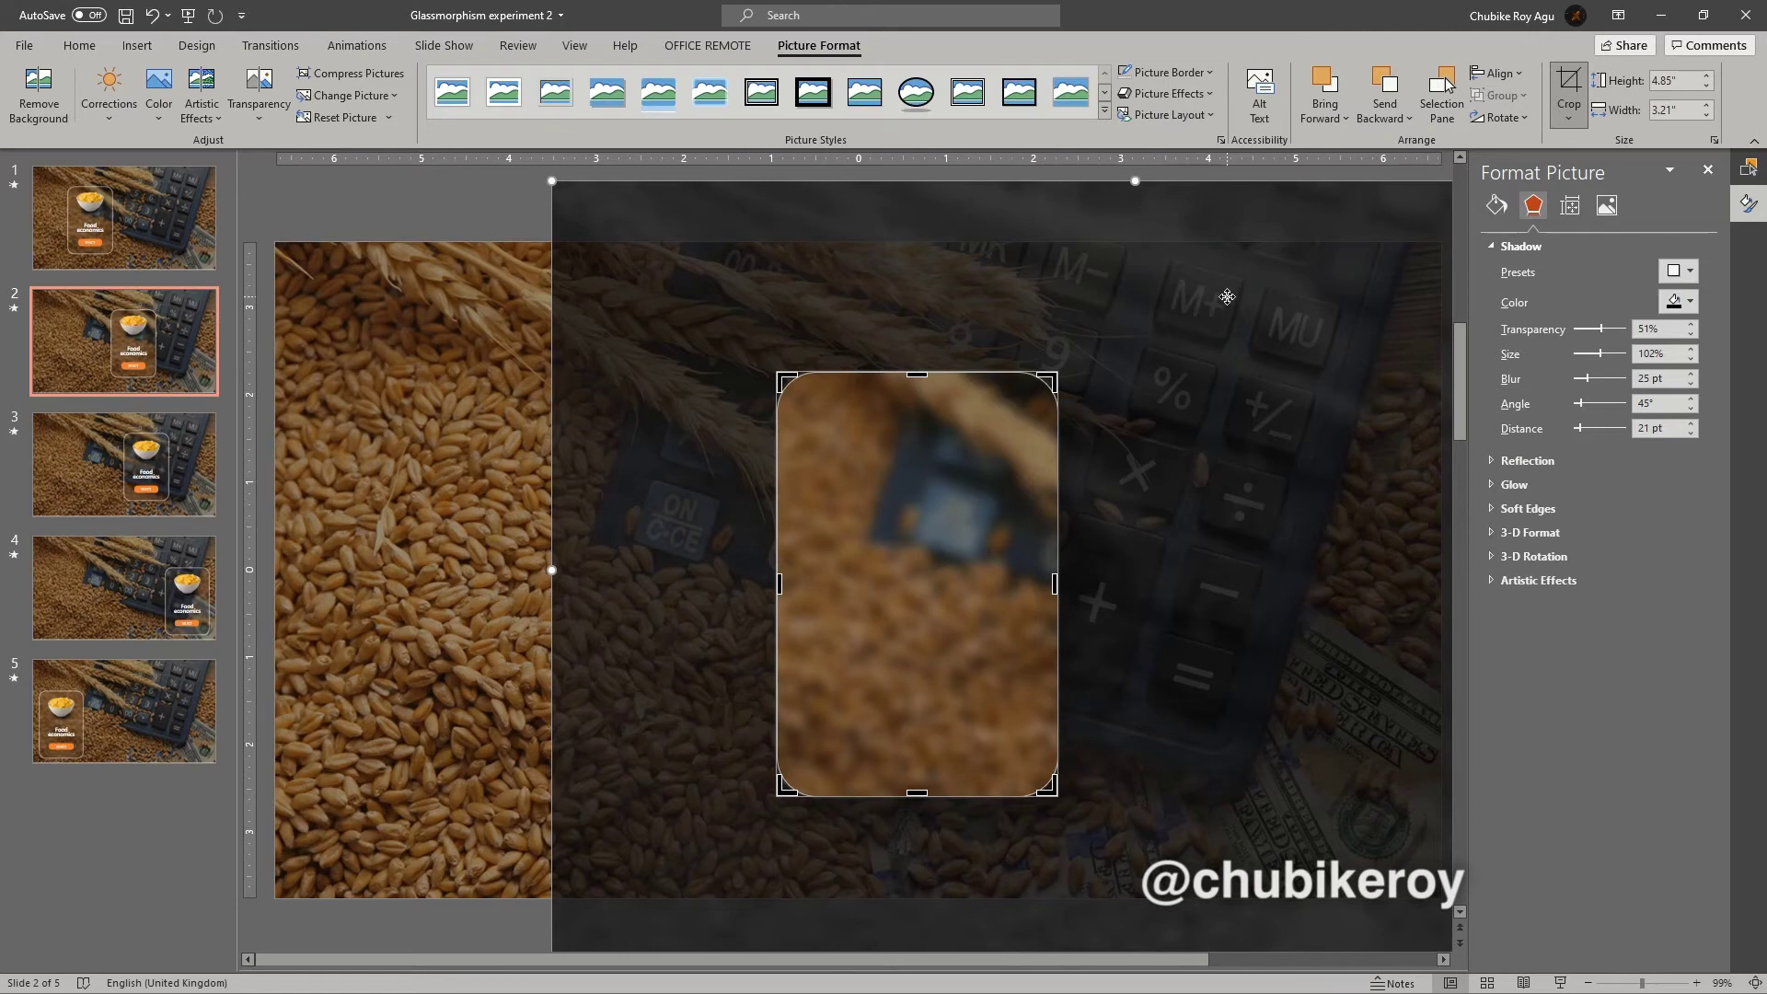
pyautogui.moveTo(1226, 296); pyautogui.dragTo(950, 285)
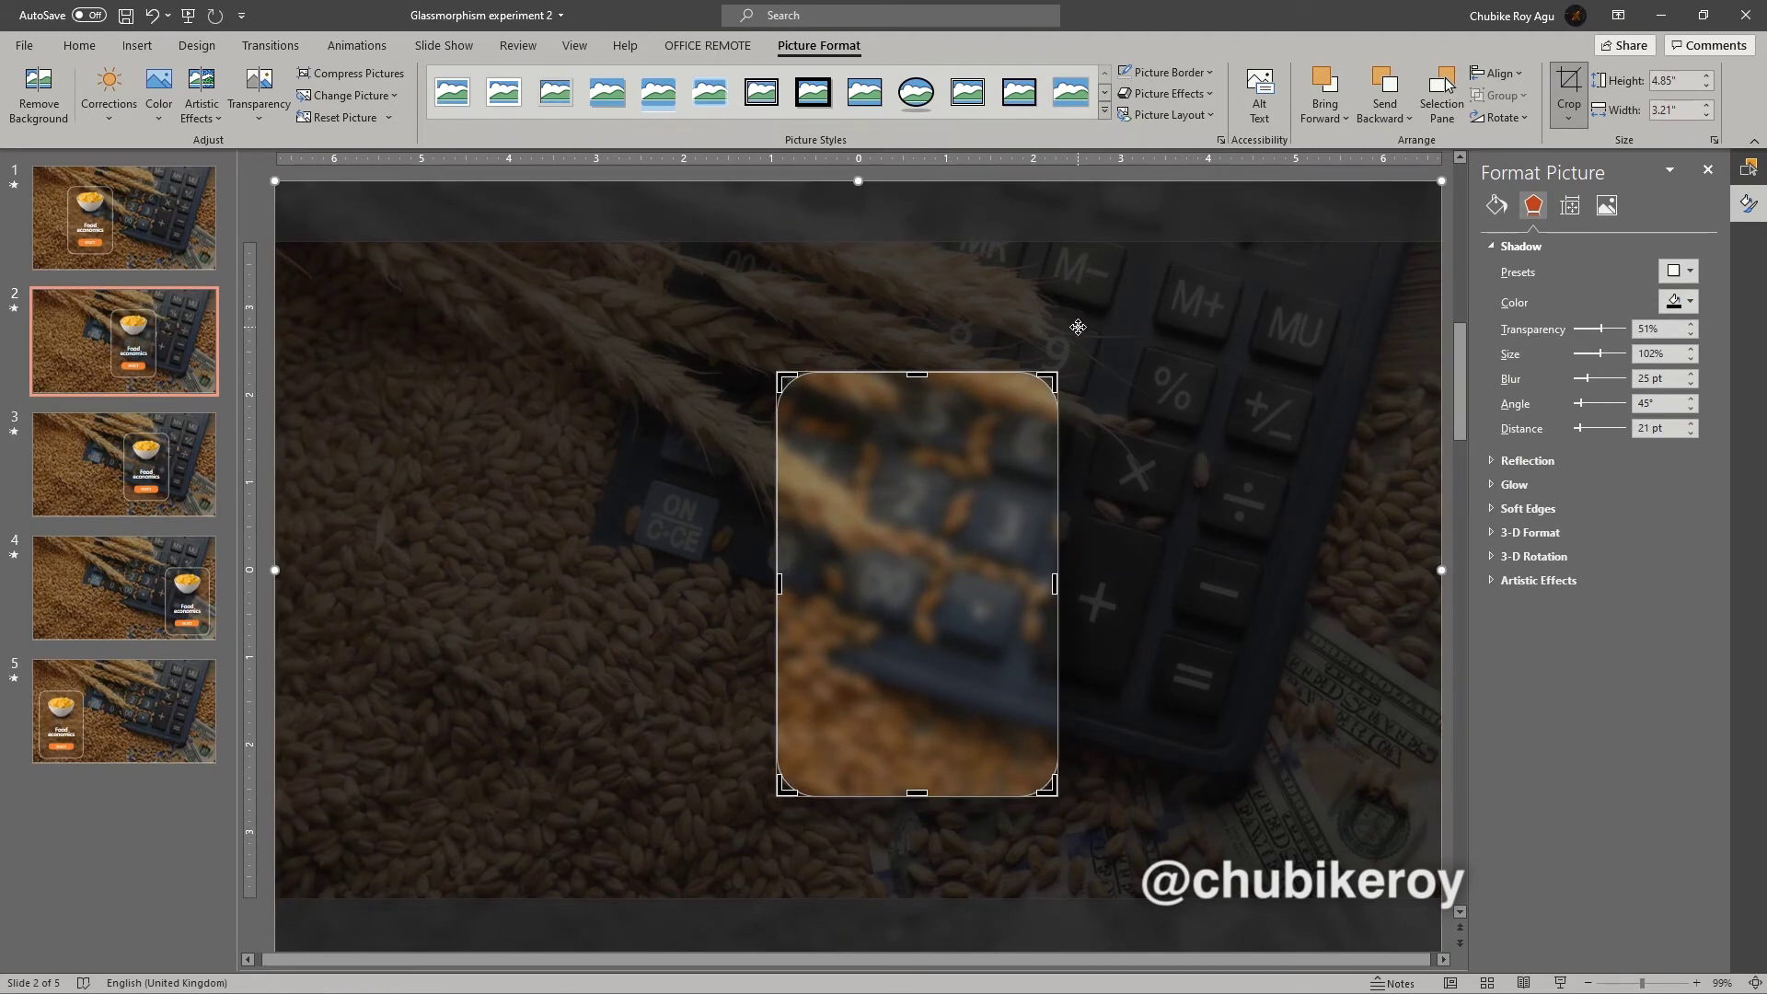
pyautogui.click(1569, 92)
pyautogui.click(1233, 195)
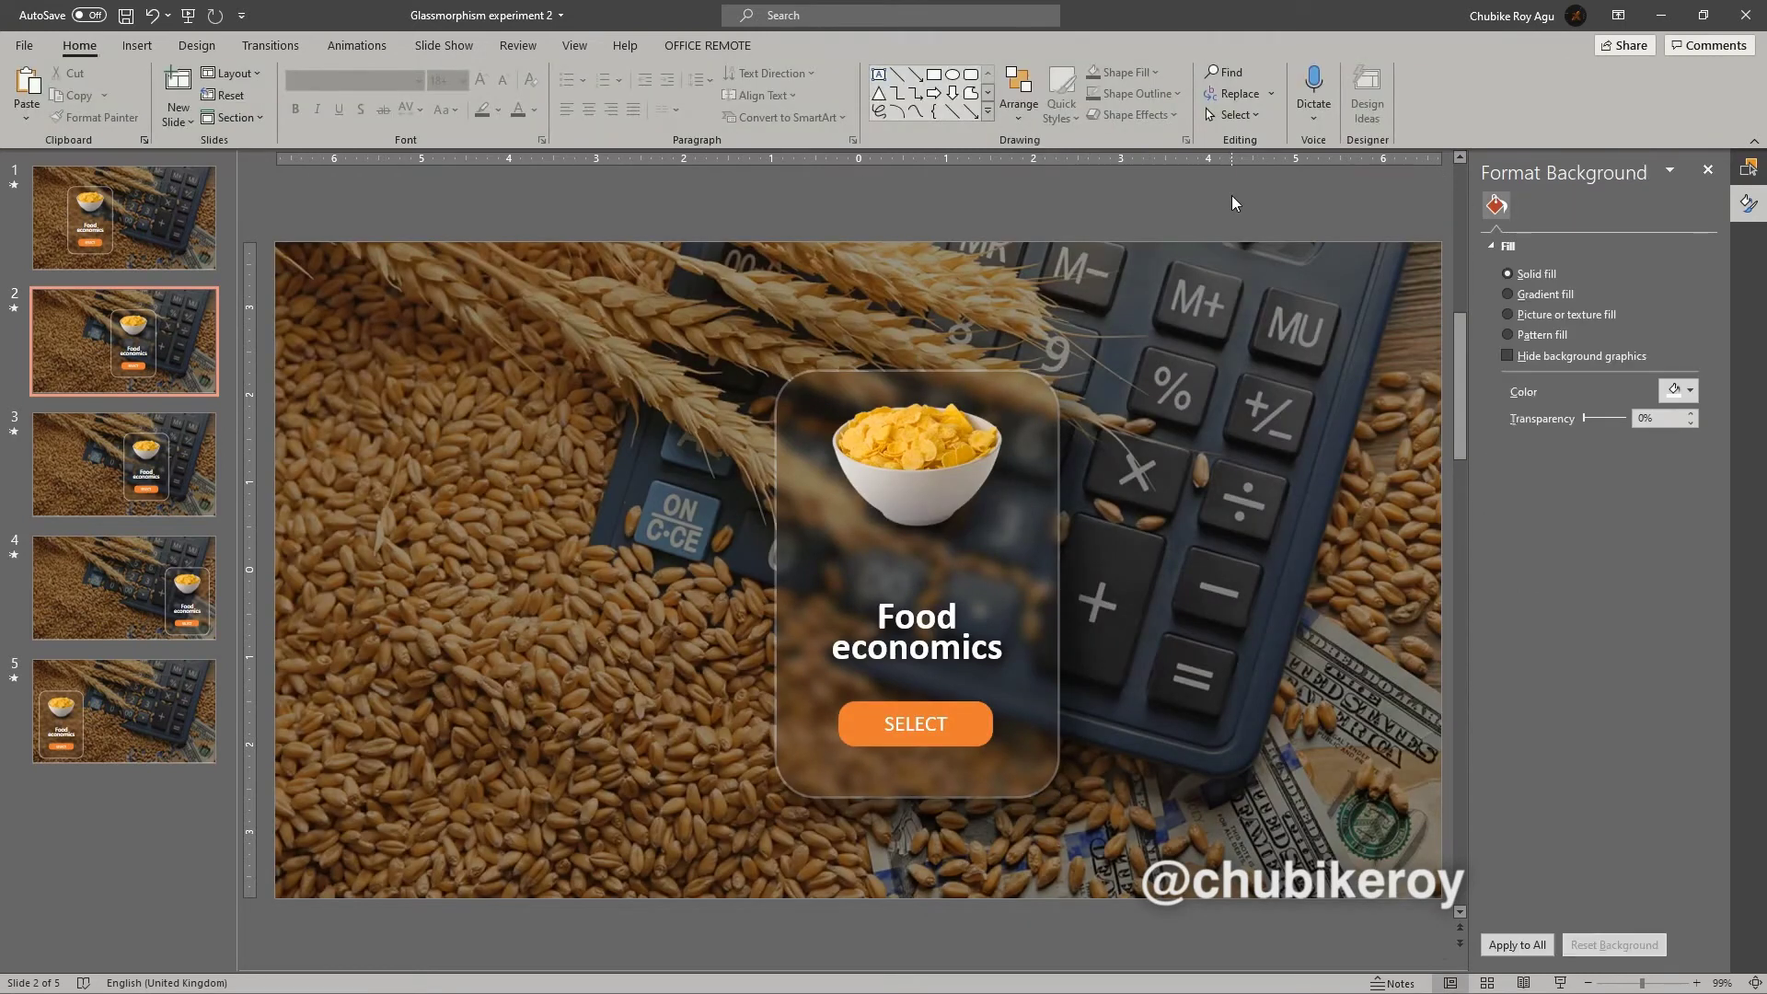
pyautogui.click(108, 229)
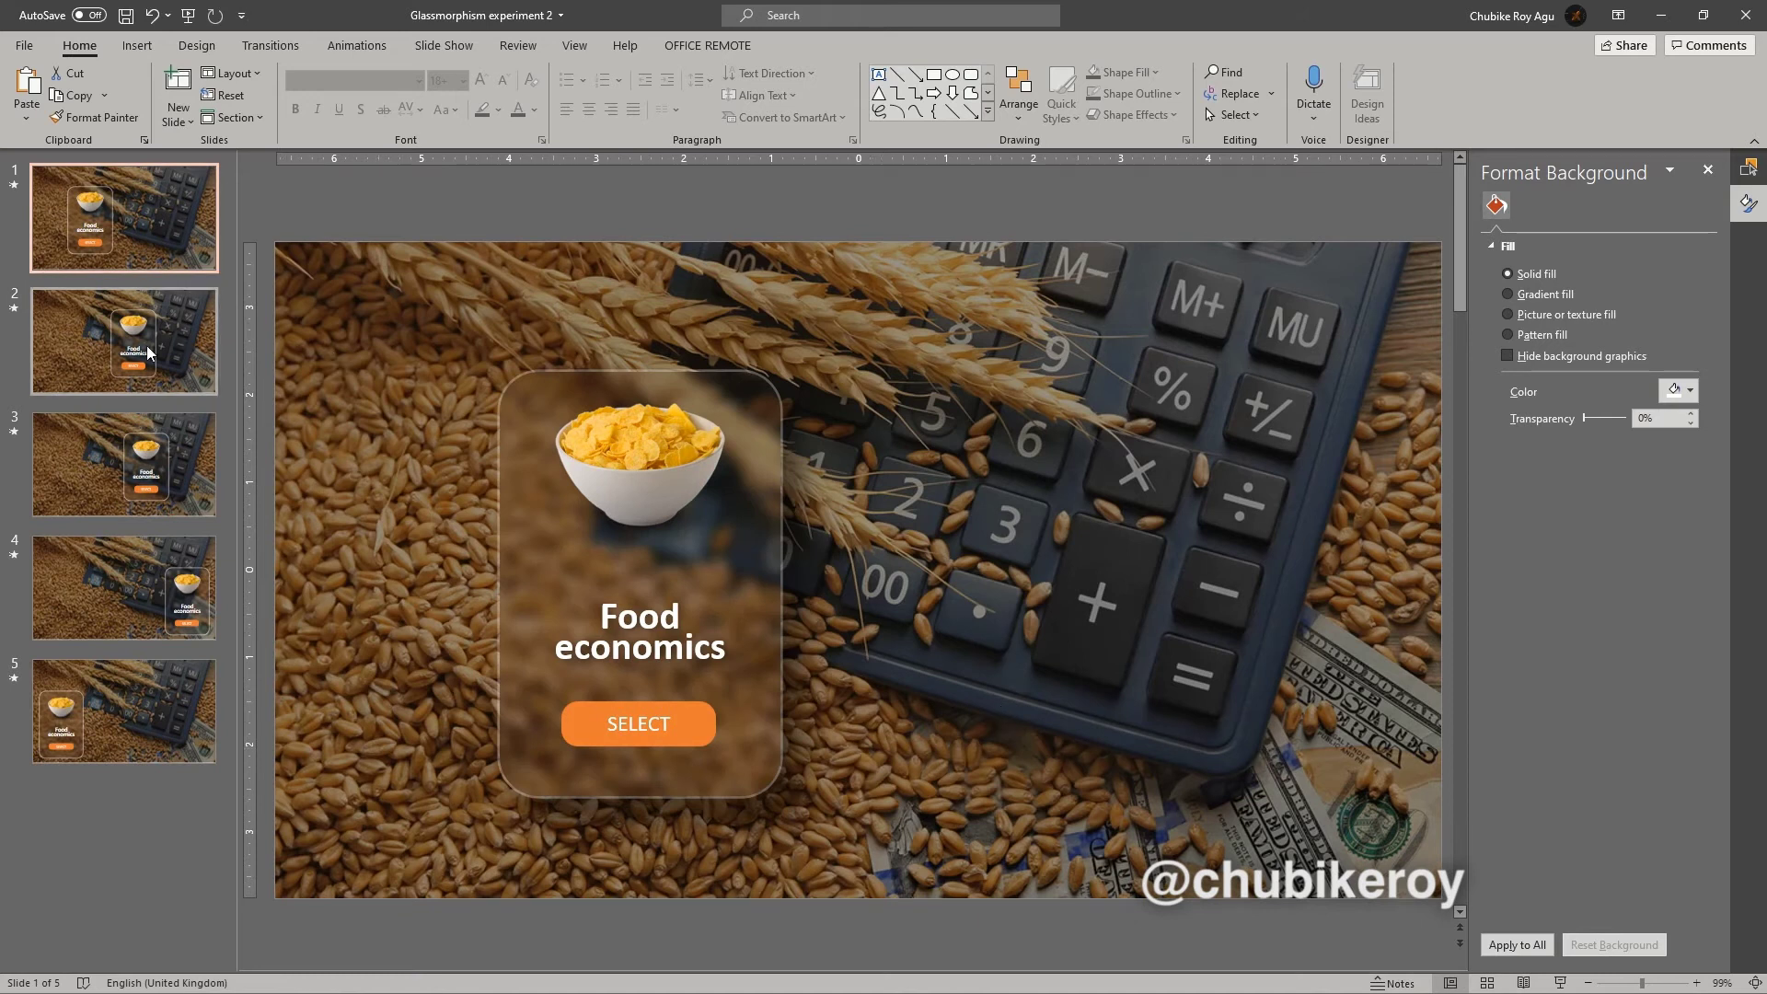
pyautogui.click(1558, 983)
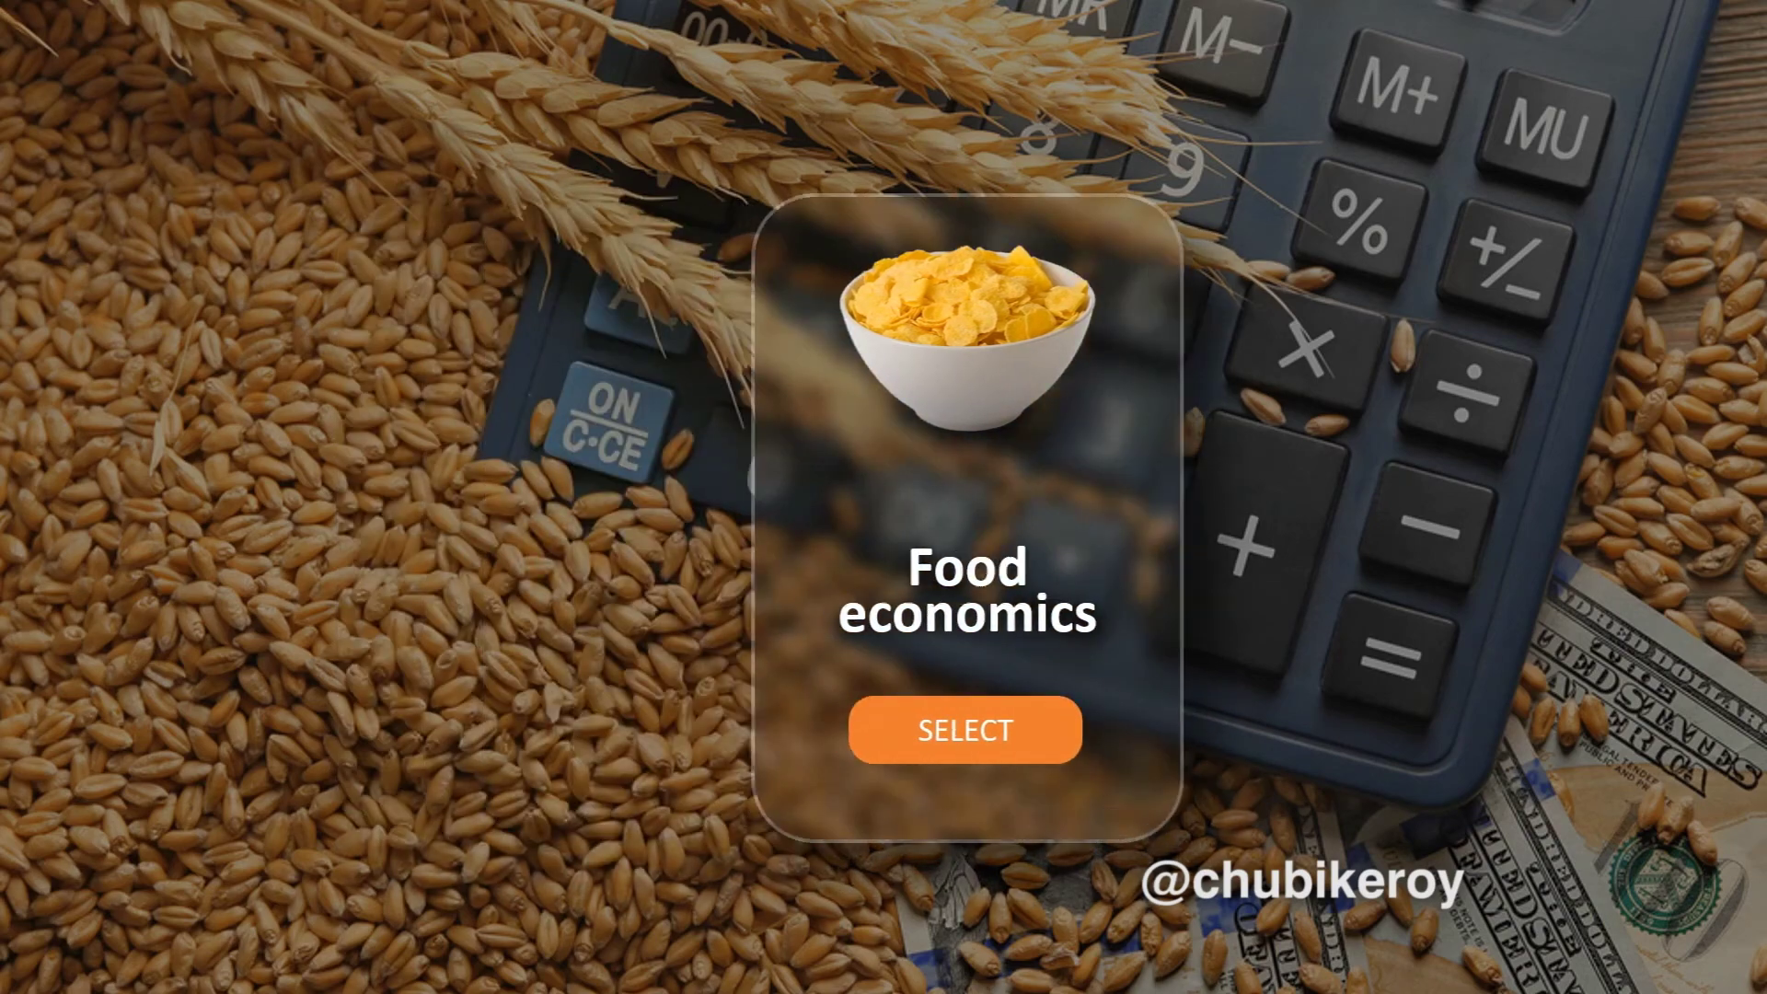
pyautogui.press('Escape')
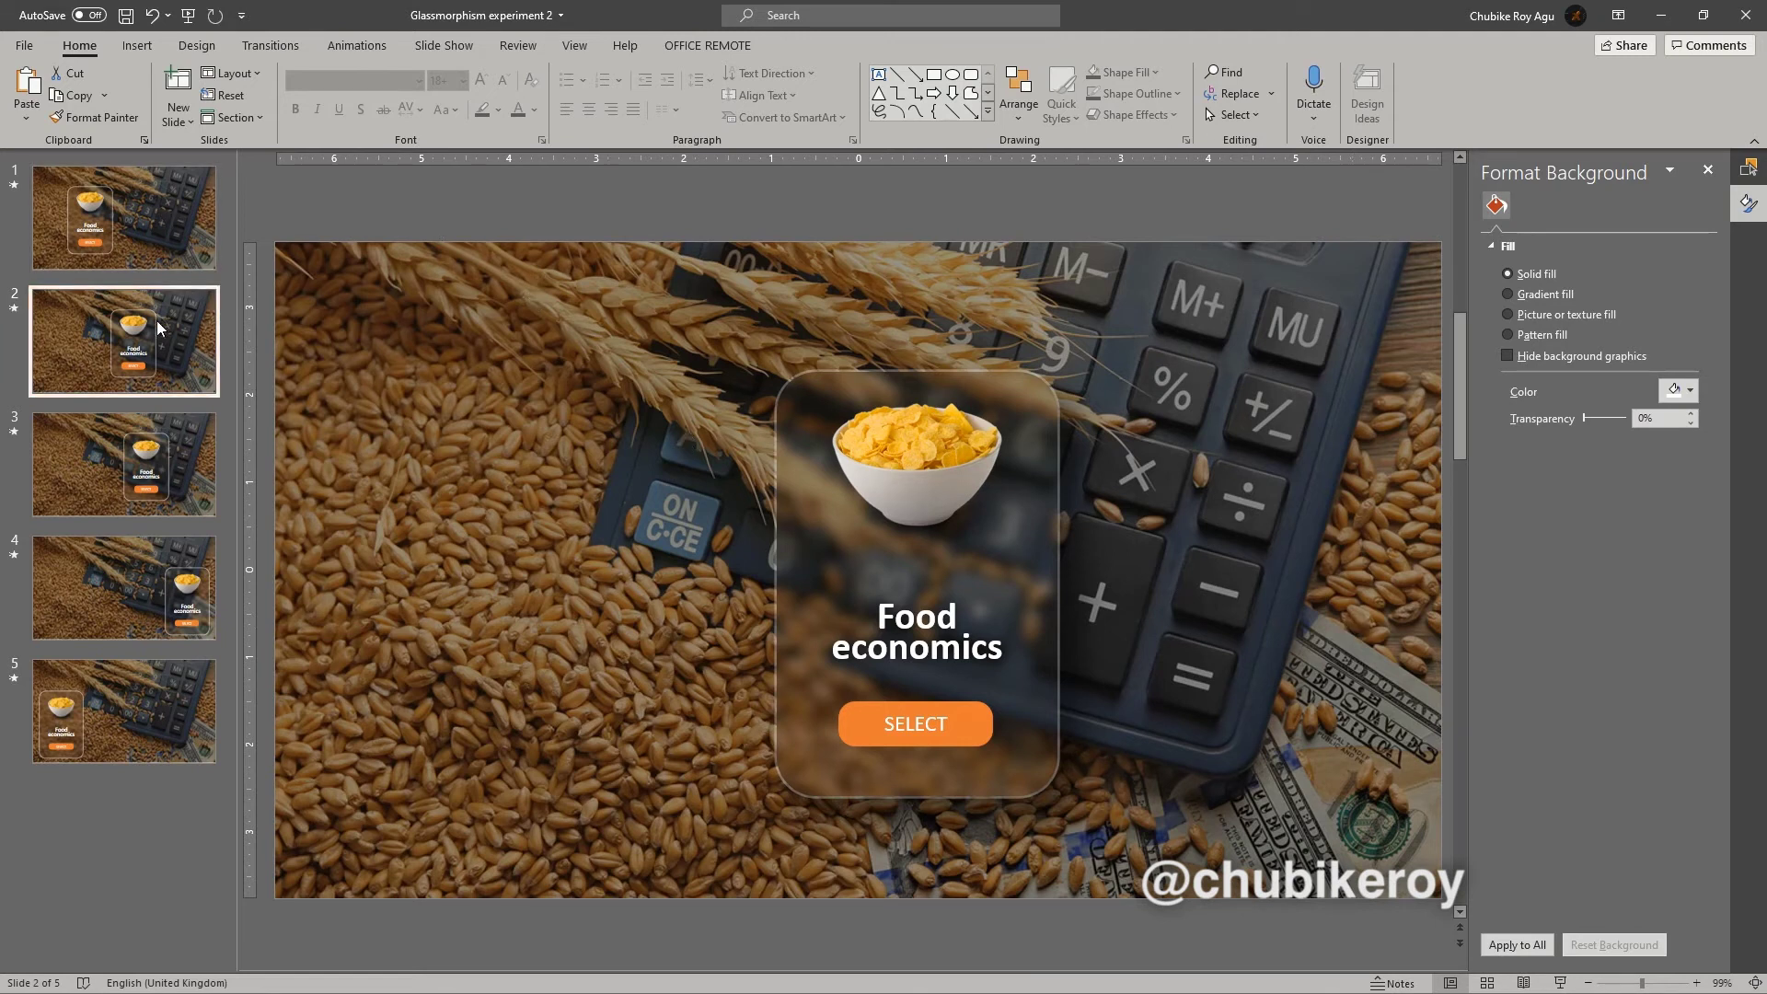
# Delete slide 2, leaving four slides, and start the slide show from slide 1.
pyautogui.press('Delete')
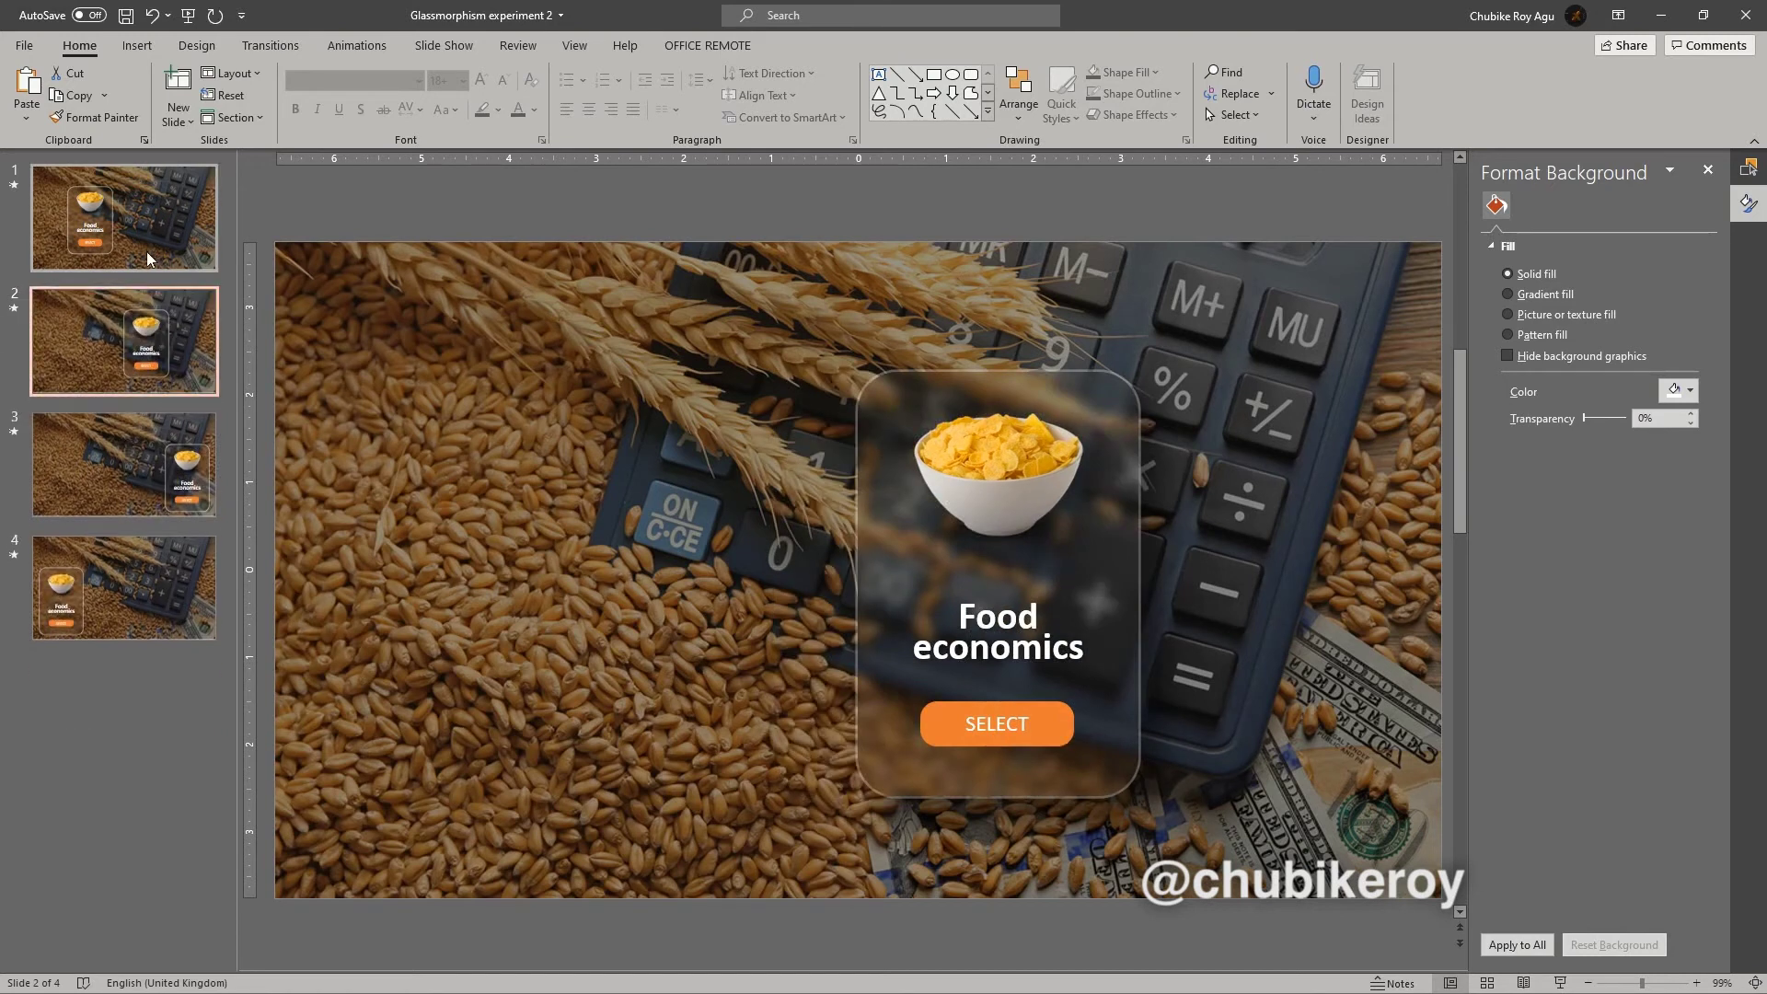
pyautogui.click(161, 243)
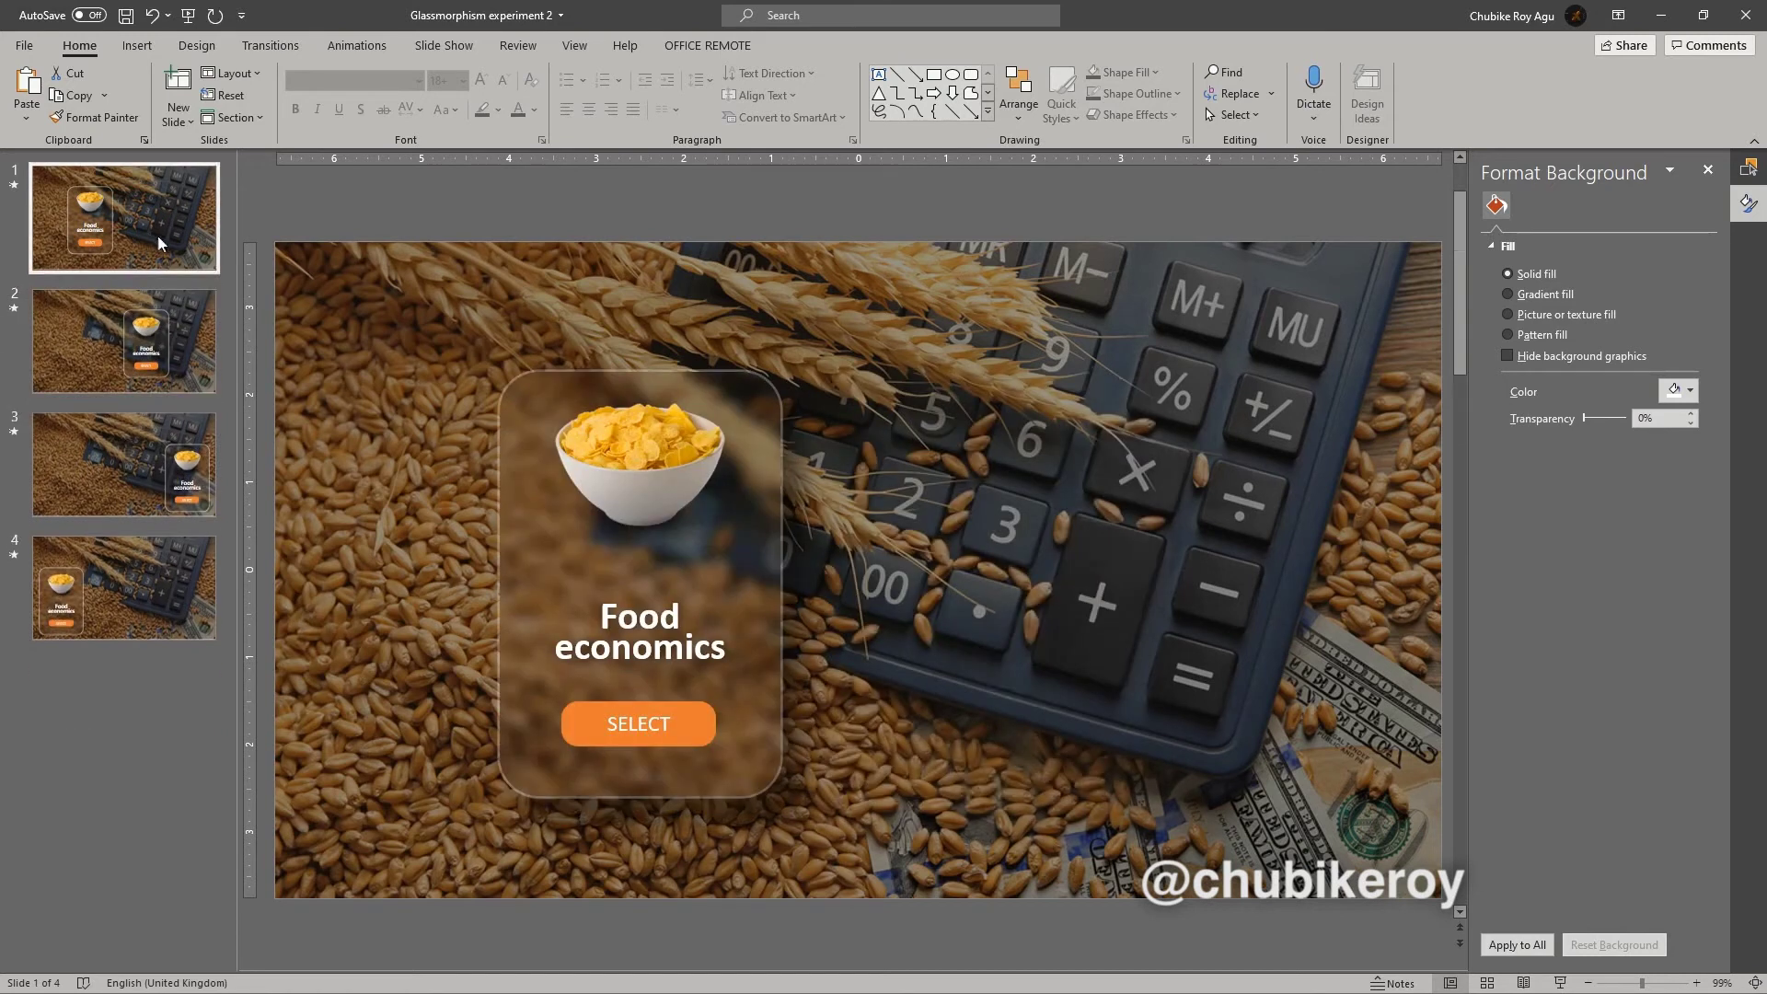
pyautogui.click(1560, 983)
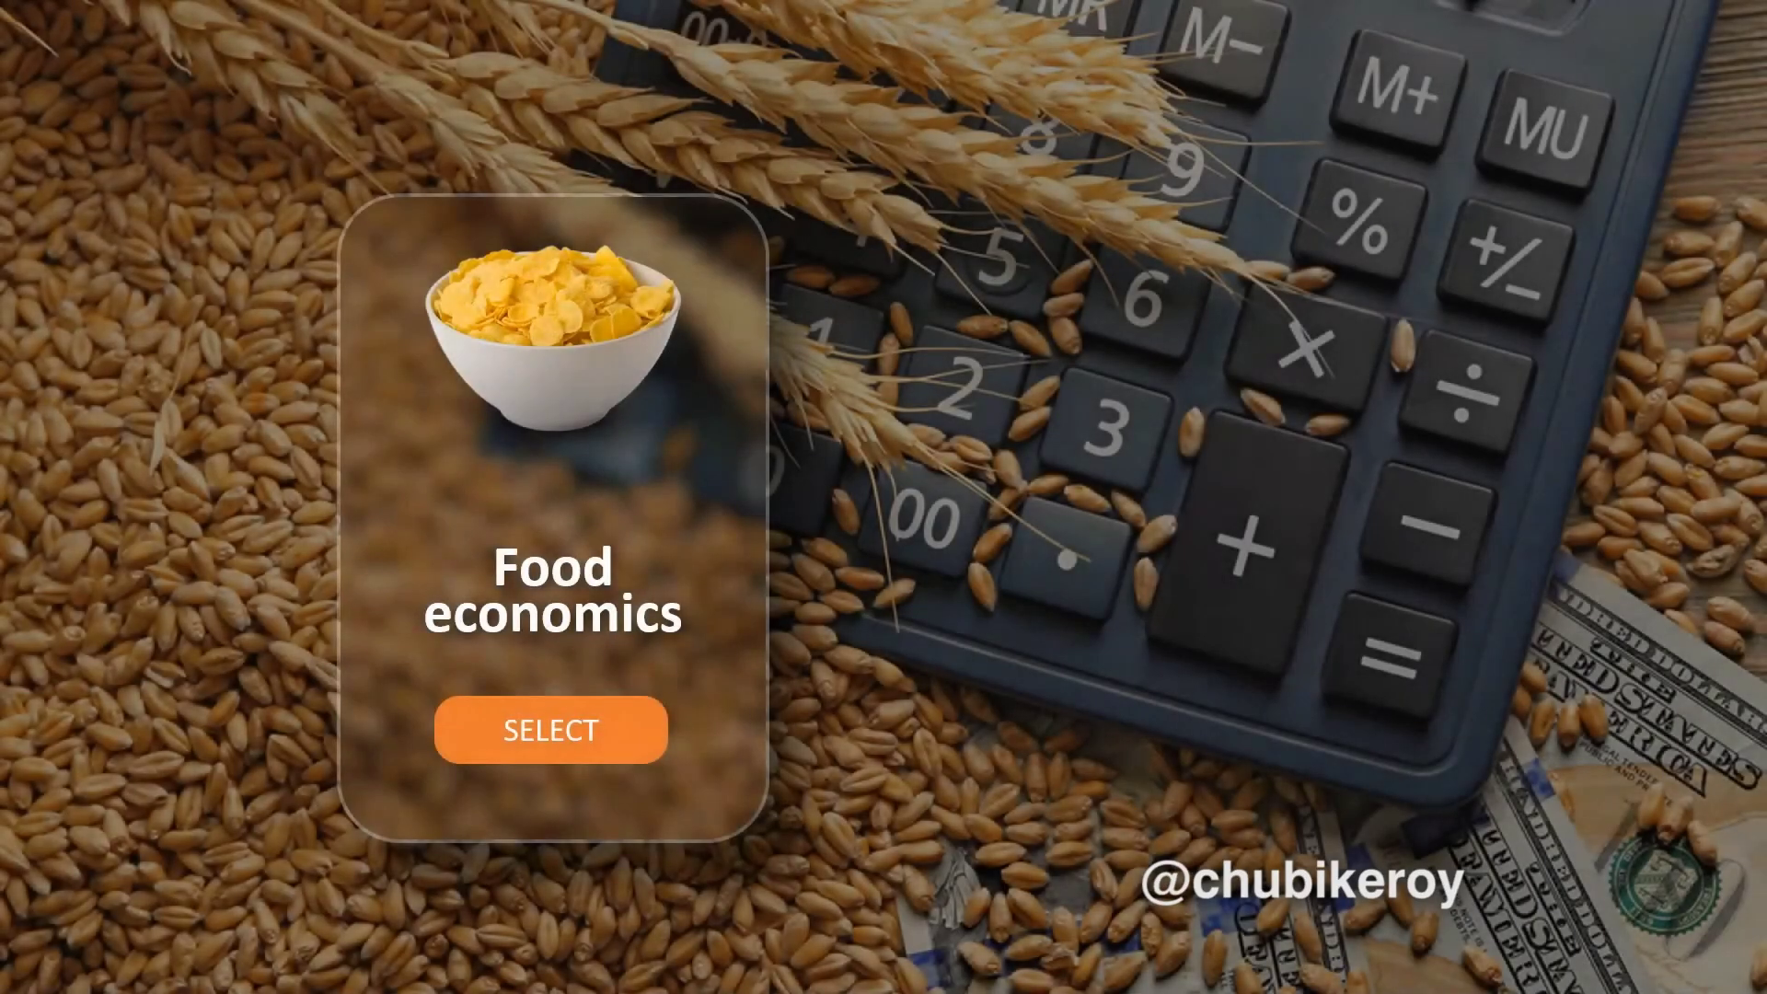